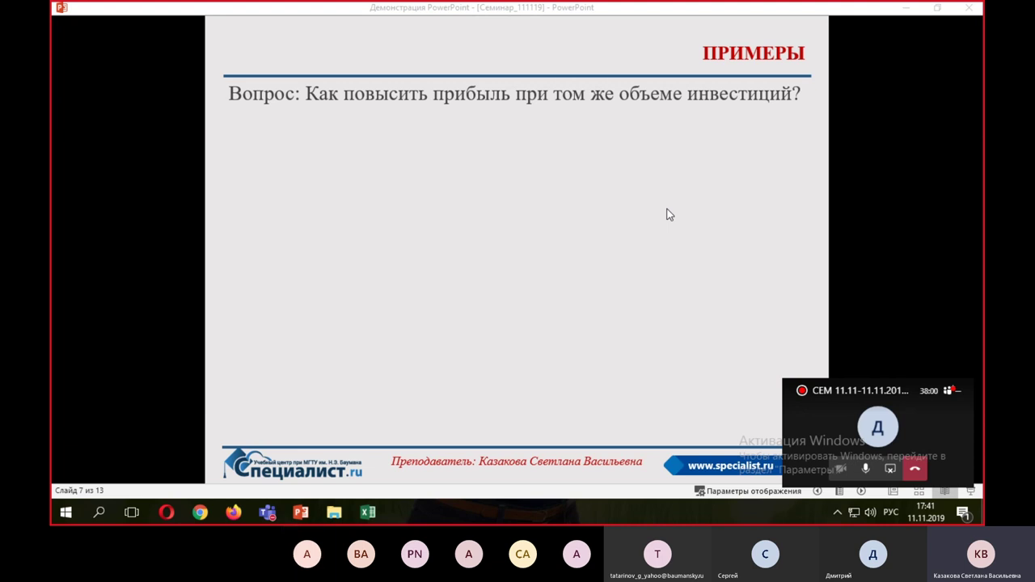
# Reveal the slide's bullets "Финансовые показатели" and "точка безубыточности" under the question on raising profit.
pyautogui.click(665, 143)
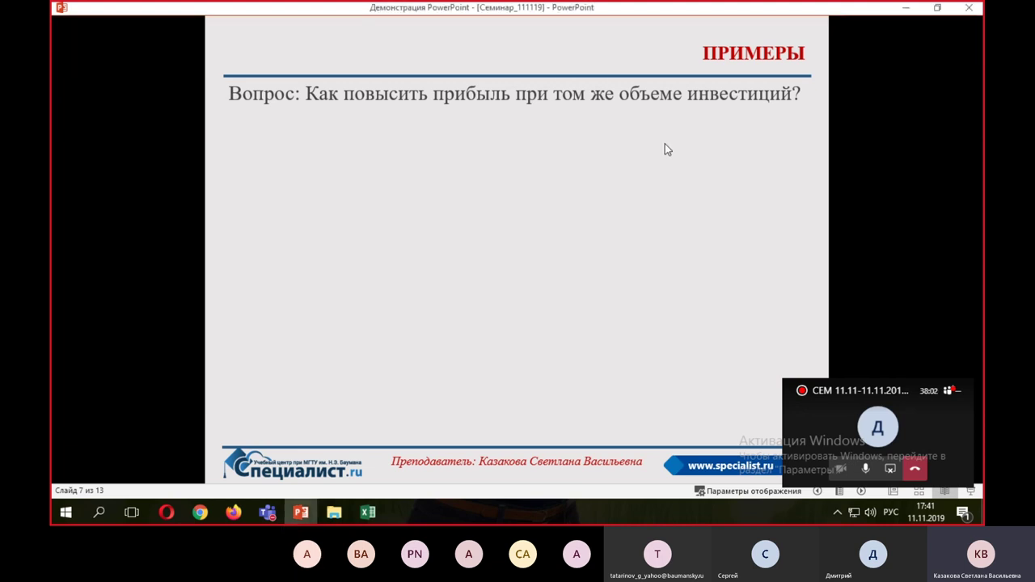
pyautogui.click(665, 144)
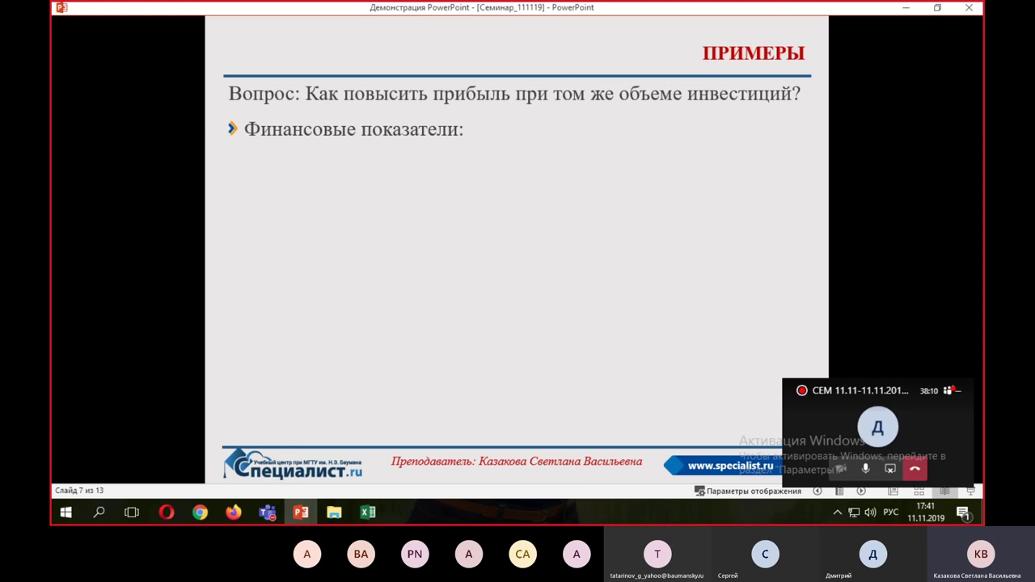
pyautogui.press('Right')
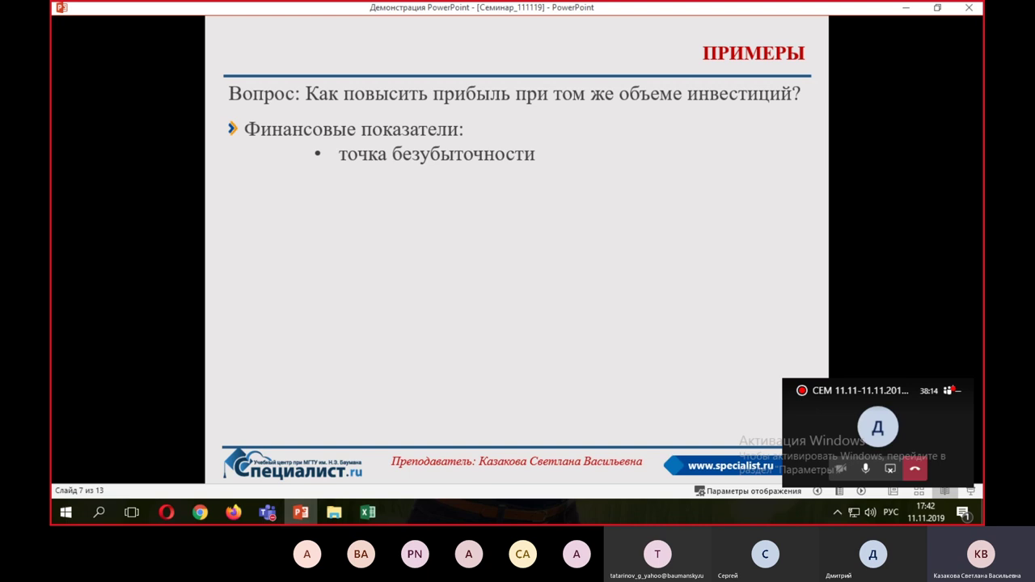
# Switch to the Excel workbook Задача_7_решение and open the БДР (2) sheet.
pyautogui.hotkey('alt', 'Tab')
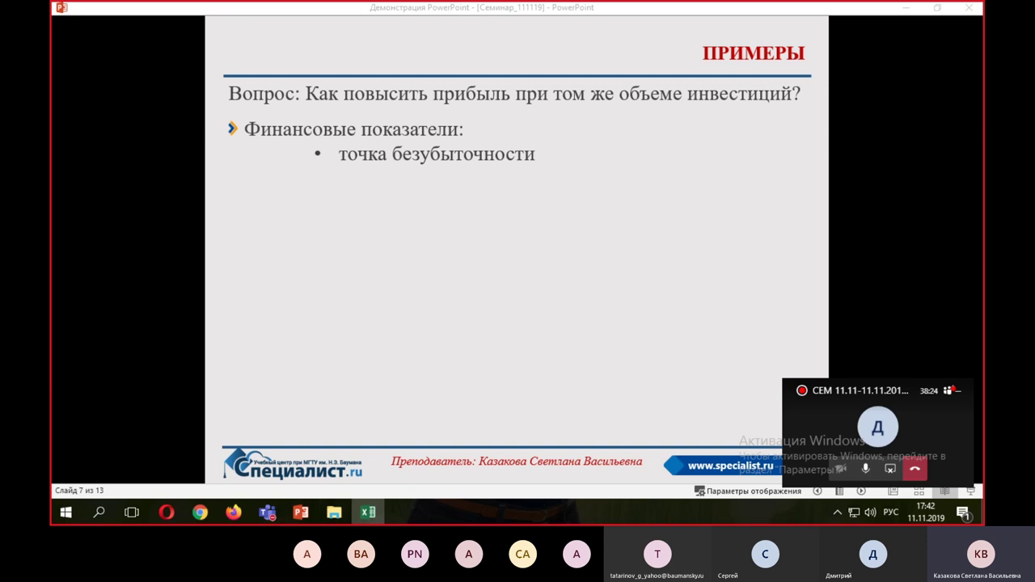
pyautogui.moveTo(982, 24); pyautogui.dragTo(893, 84)
pyautogui.click(890, 80)
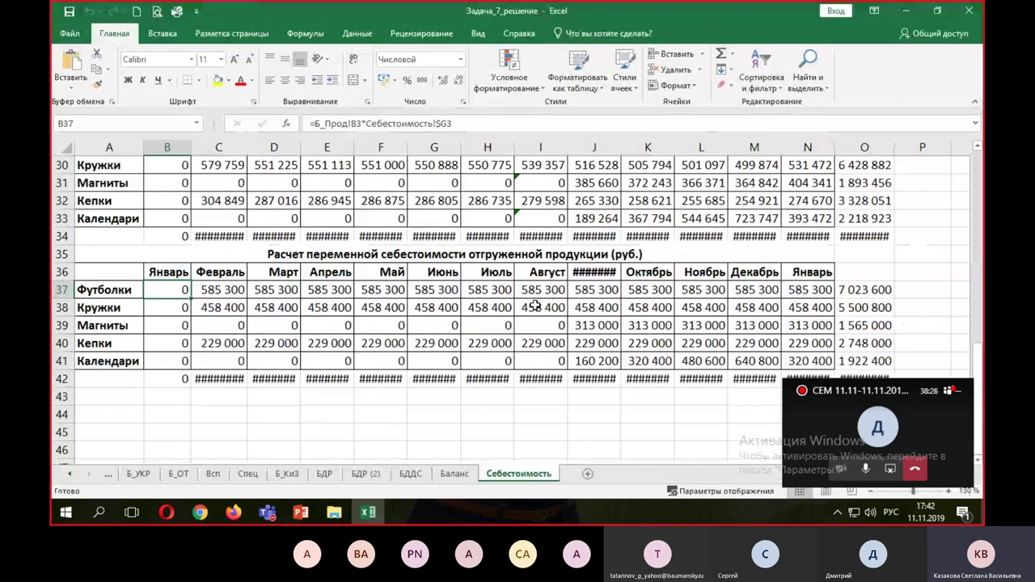
pyautogui.click(366, 474)
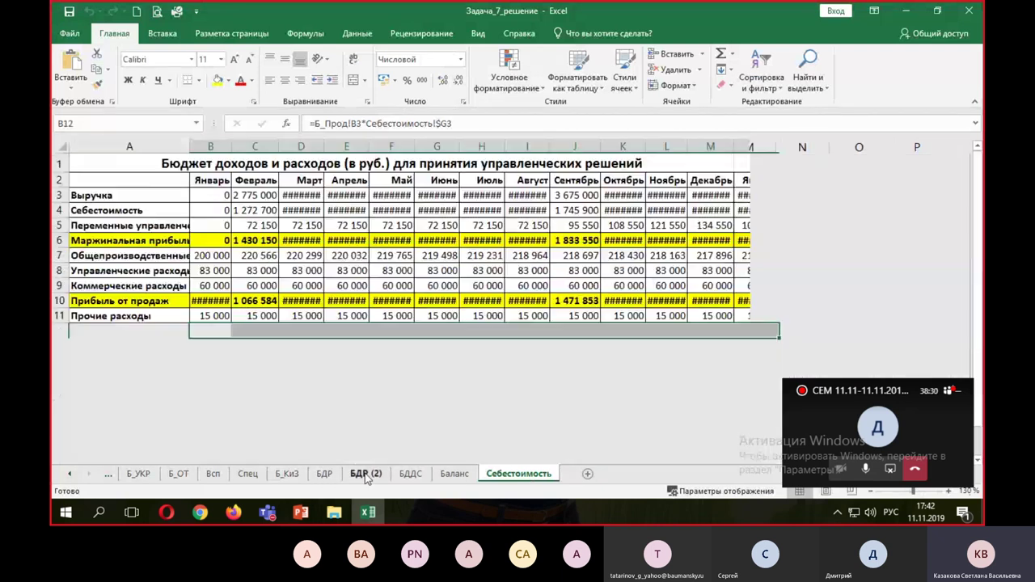
# Autofit columns C to O of the budget table and collapse the ribbon.
pyautogui.moveTo(249, 147); pyautogui.dragTo(808, 159)
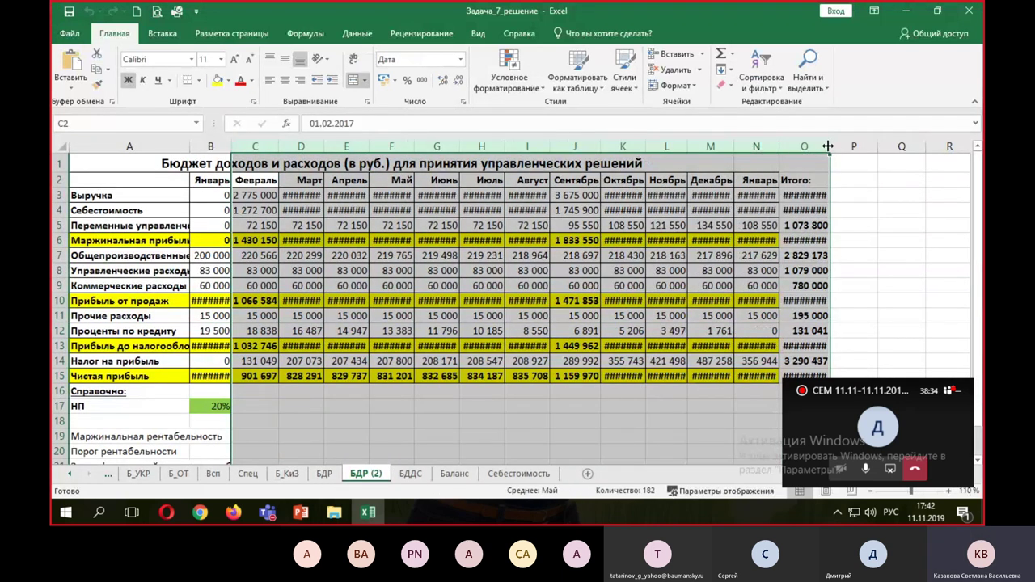
pyautogui.doubleClick(830, 147)
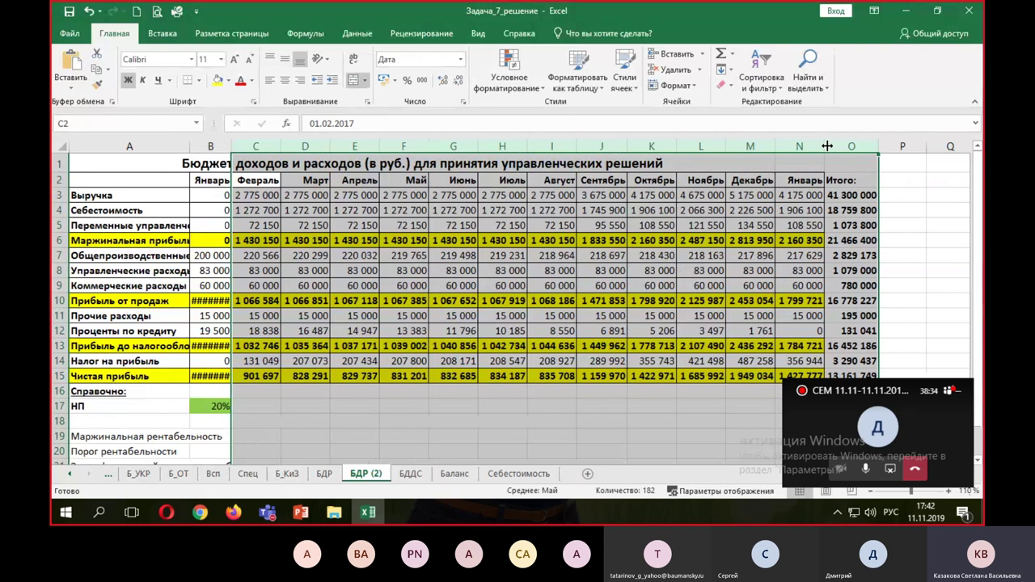
pyautogui.click(975, 105)
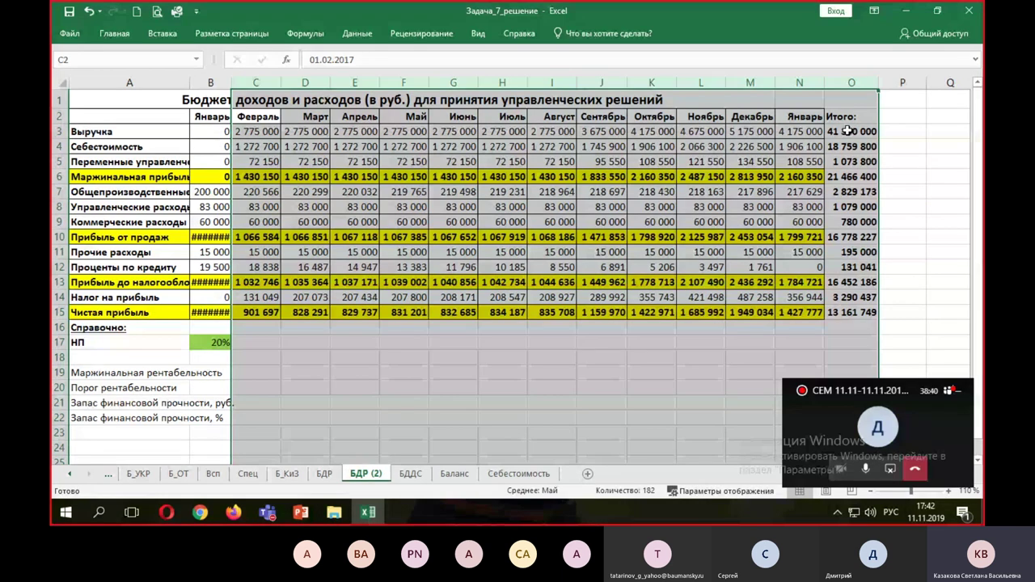
# Examine the month headers and the revenue and net profit totals, and widen column B to fit its values.
pyautogui.moveTo(848, 131); pyautogui.dragTo(846, 243)
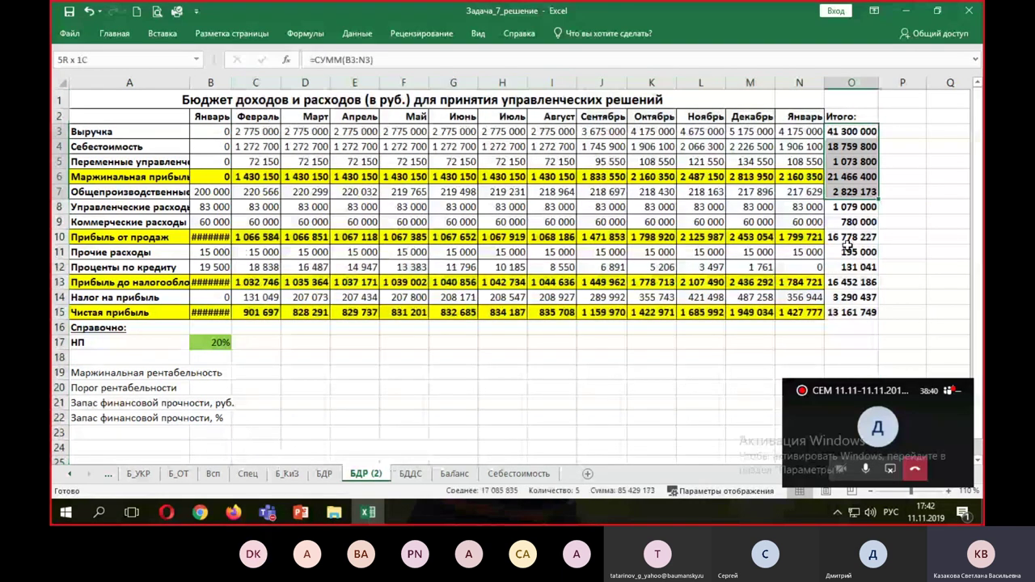
pyautogui.moveTo(212, 116); pyautogui.dragTo(760, 121)
pyautogui.click(851, 131)
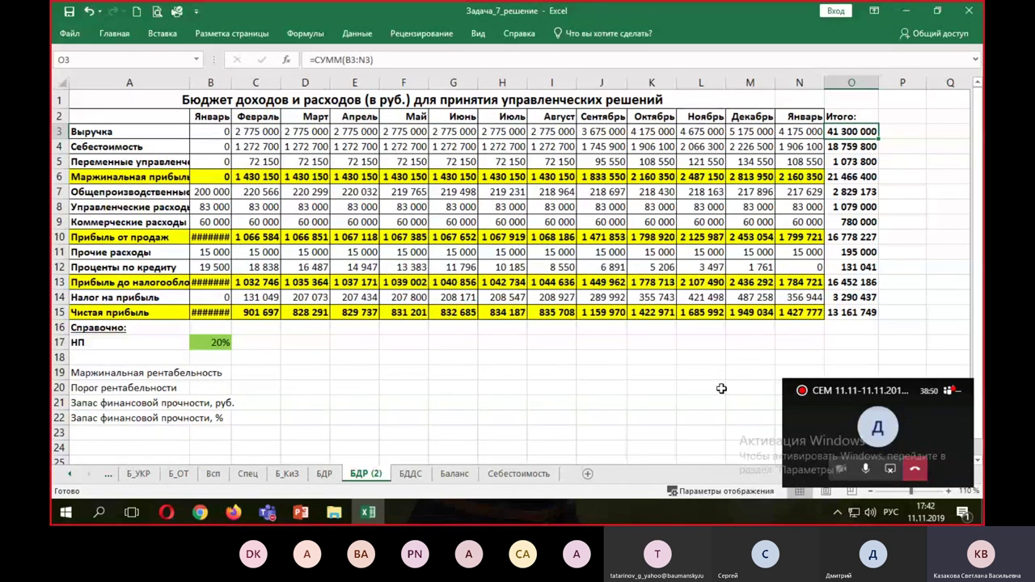
pyautogui.click(845, 313)
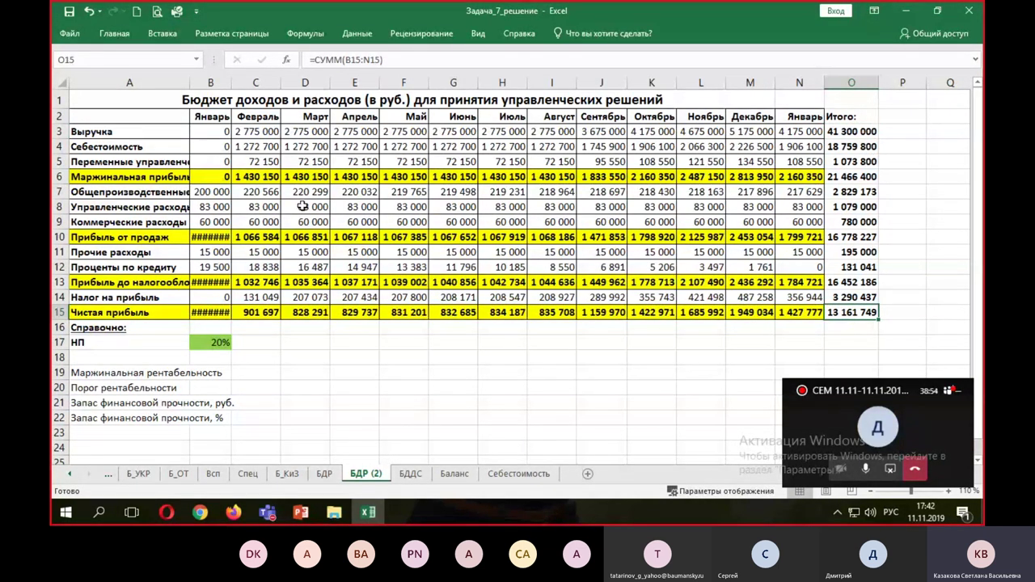
pyautogui.moveTo(231, 83); pyautogui.dragTo(234, 82)
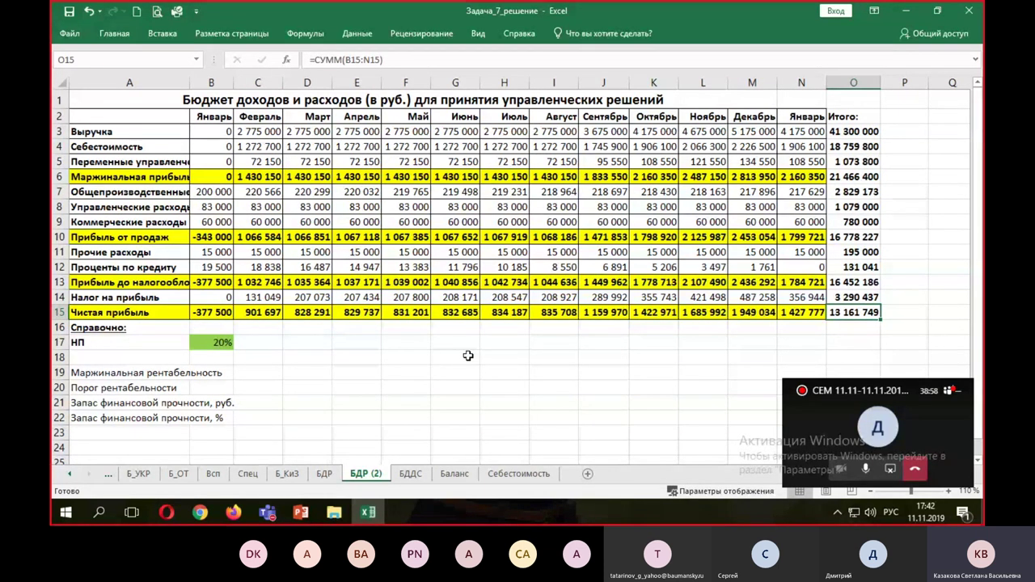
# Calculate net profit as a share of revenue in cell O16 with the formula =O15/O3.
pyautogui.click(845, 329)
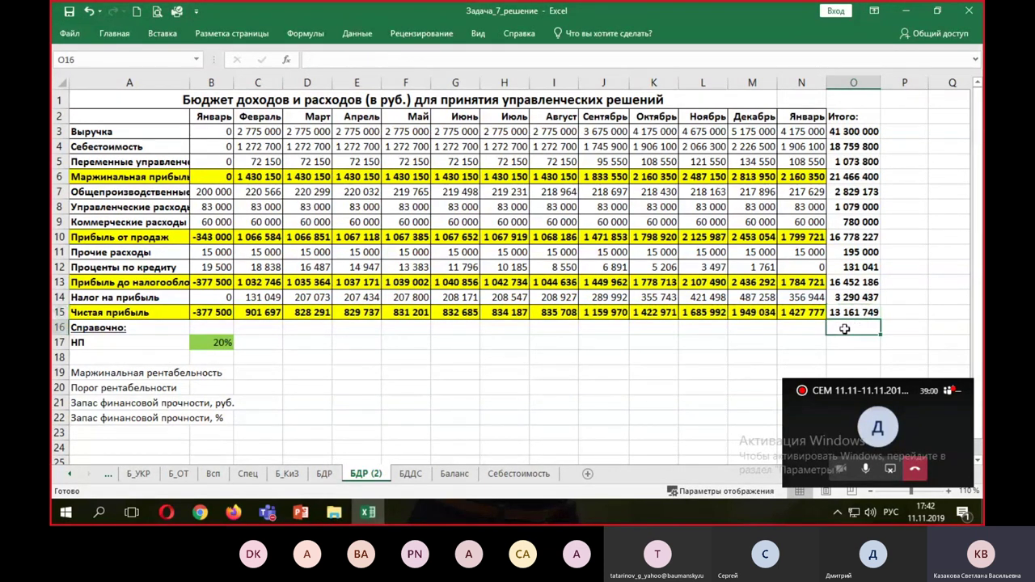
pyautogui.write('=')
pyautogui.click(845, 313)
pyautogui.write('/')
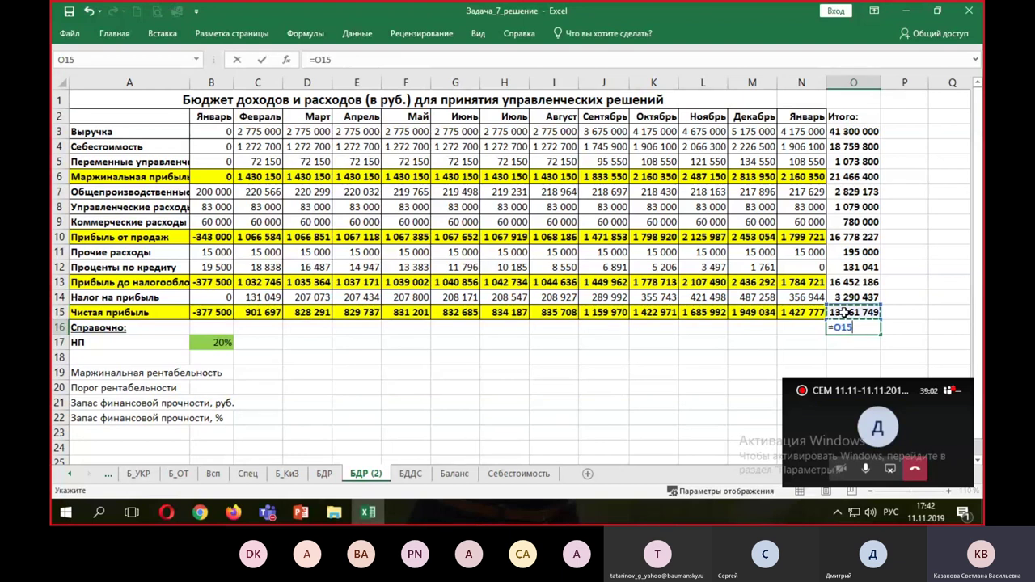
pyautogui.click(851, 132)
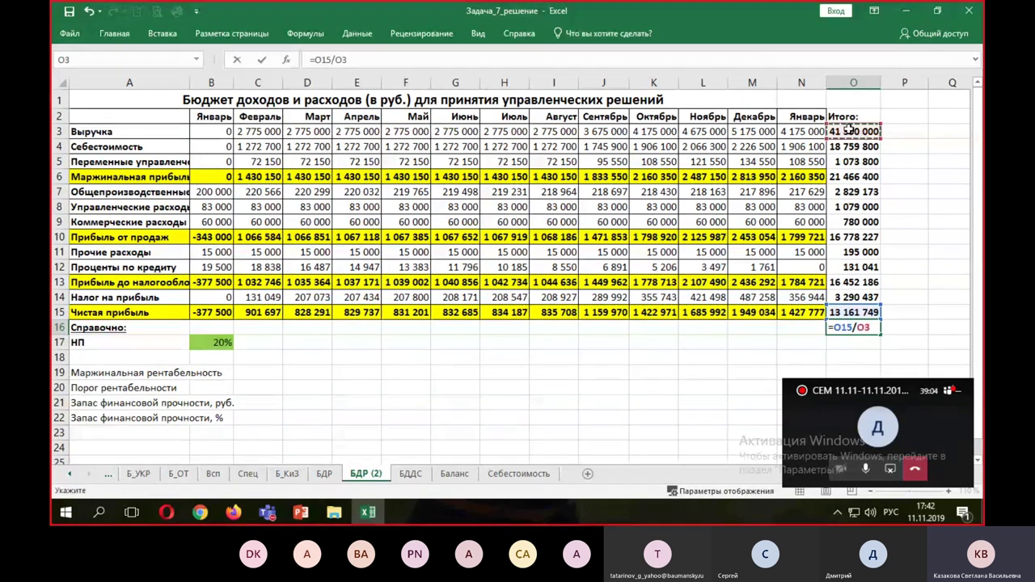
pyautogui.press('Return')
# Format cell O16 as a percentage and collapse the ribbon again.
pyautogui.click(855, 327)
pyautogui.click(114, 33)
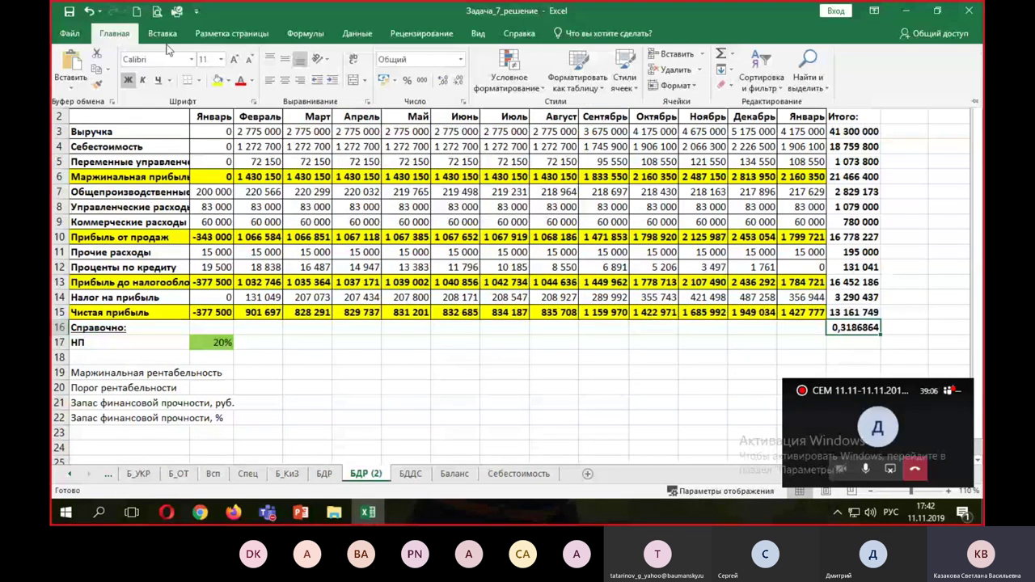
pyautogui.click(406, 80)
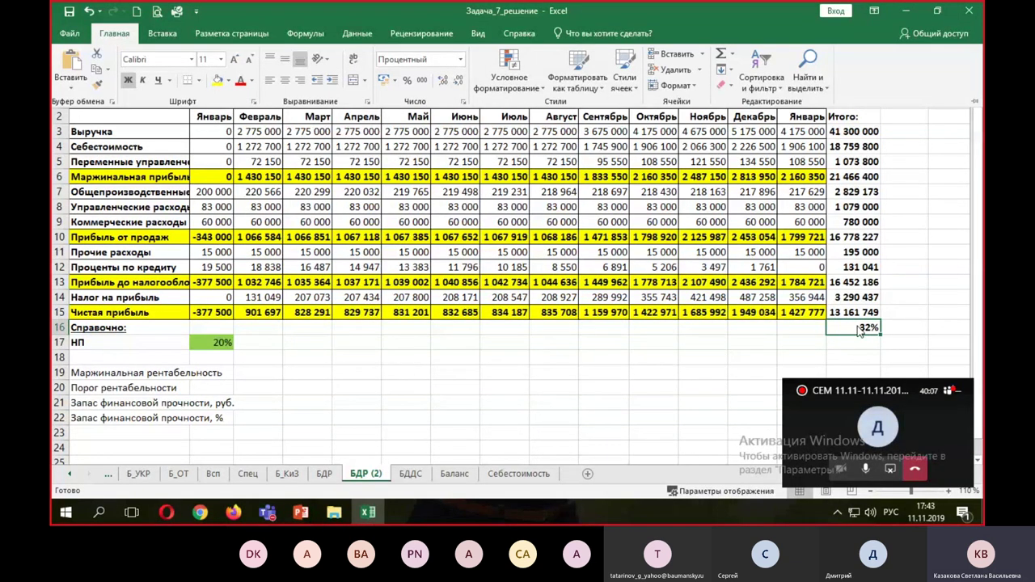
pyautogui.click(974, 102)
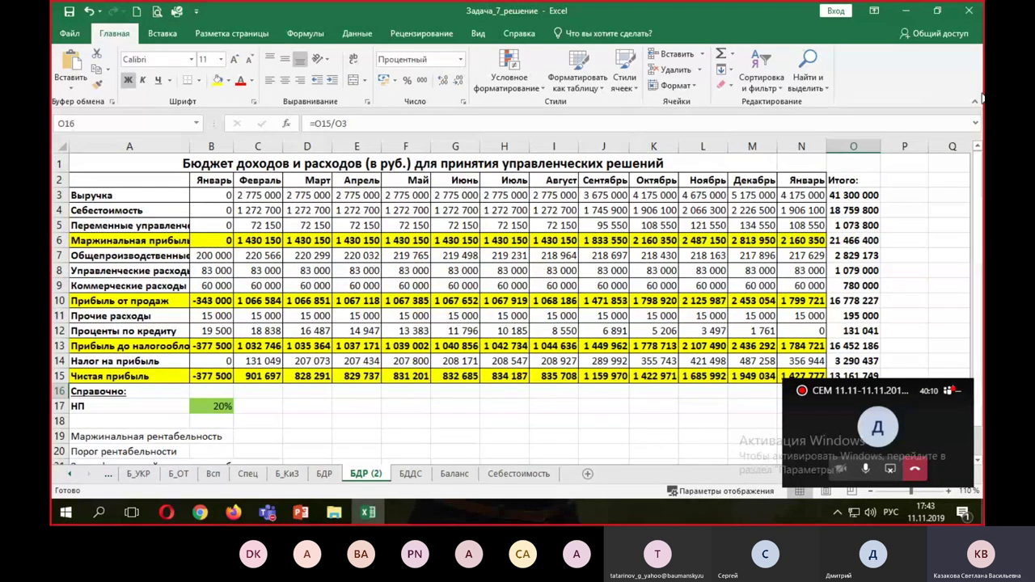
pyautogui.click(975, 102)
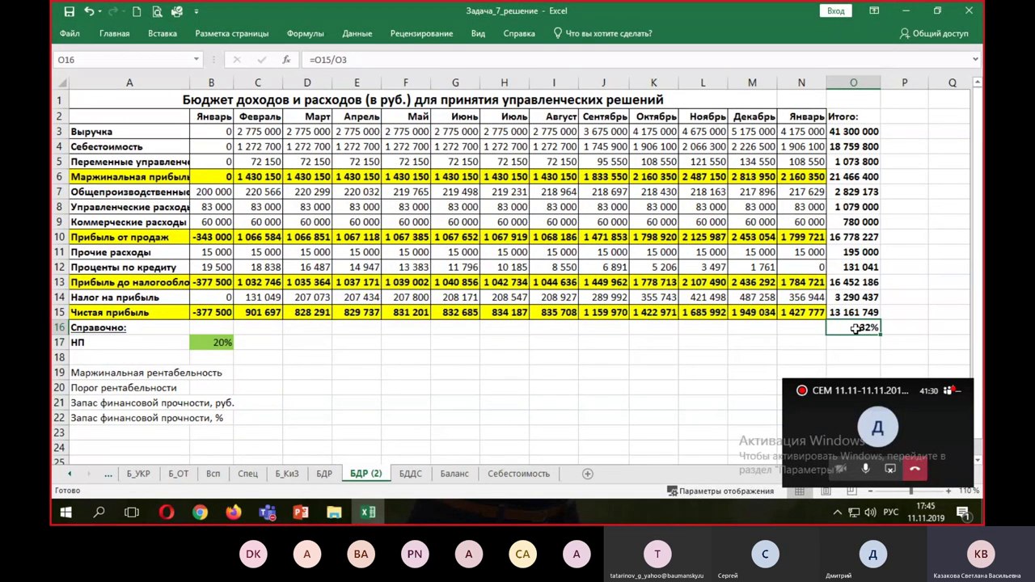
# Look at the examples slide in PowerPoint and return to the Excel workbook.
pyautogui.click(299, 512)
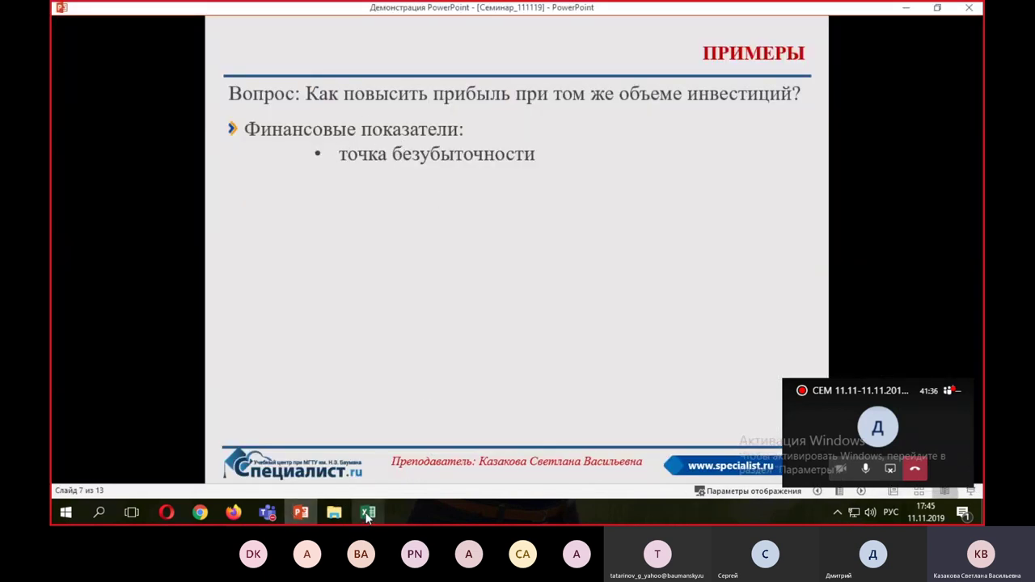
pyautogui.moveTo(301, 513)
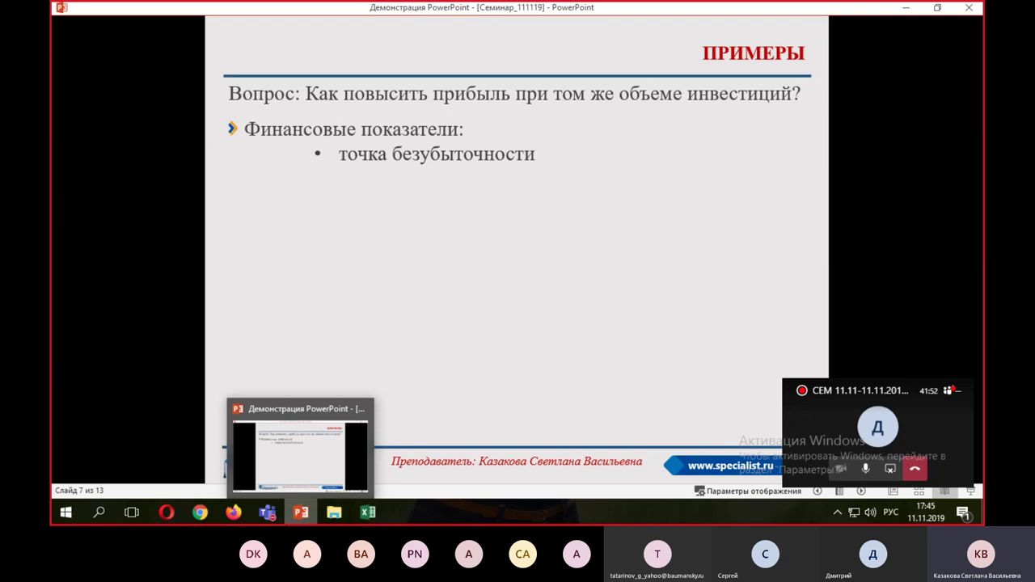
pyautogui.click(368, 512)
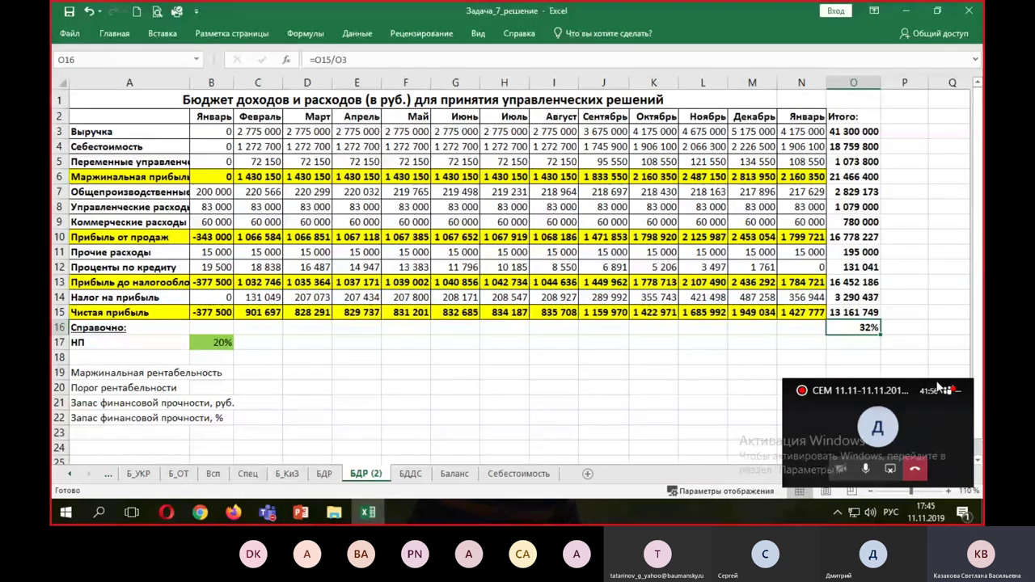
# Calculate the marginal profitability (Маржинальная рентабельность) in cell O19 with the formula =O6/O3.
pyautogui.click(857, 360)
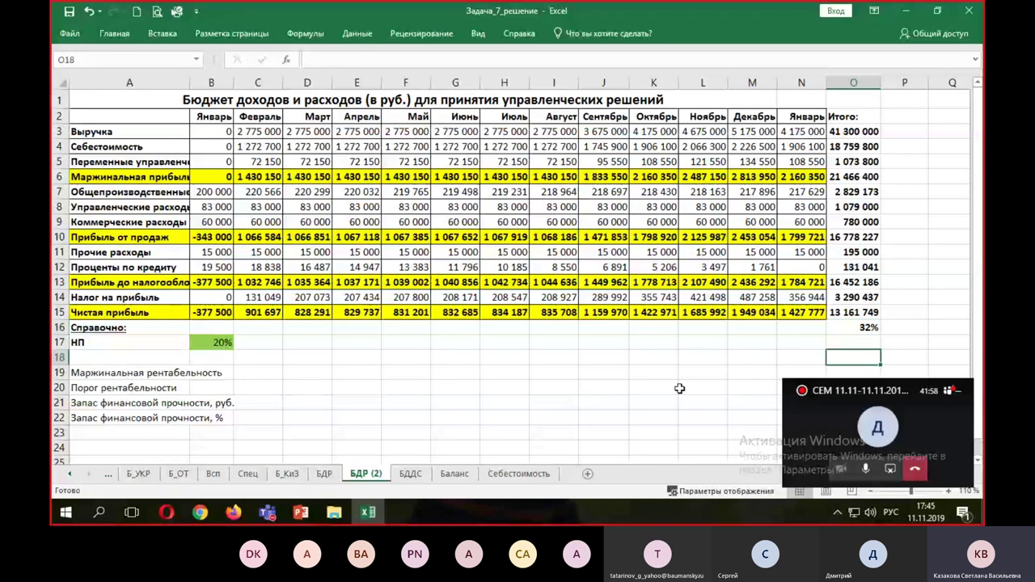
pyautogui.click(846, 373)
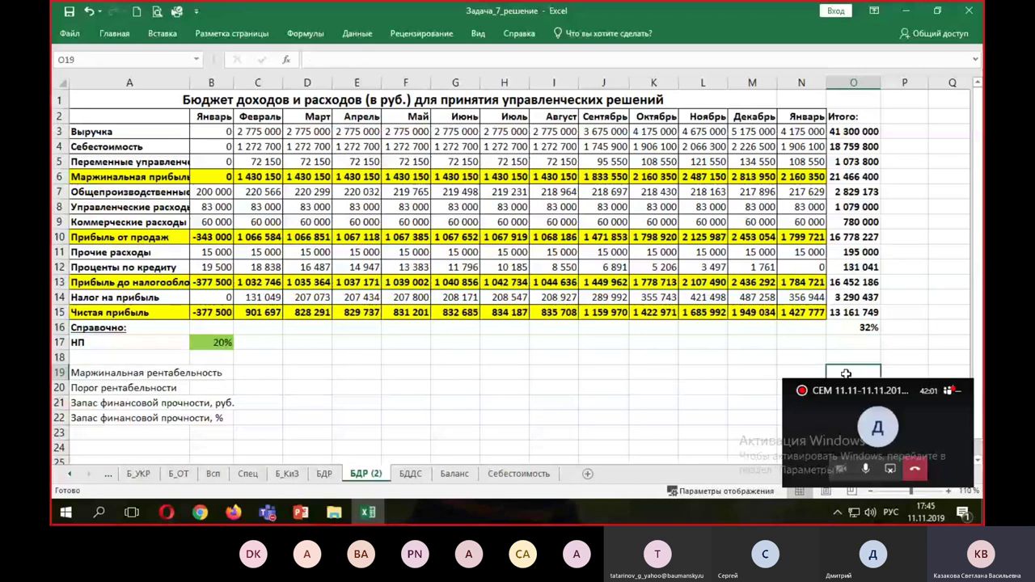
pyautogui.write('=')
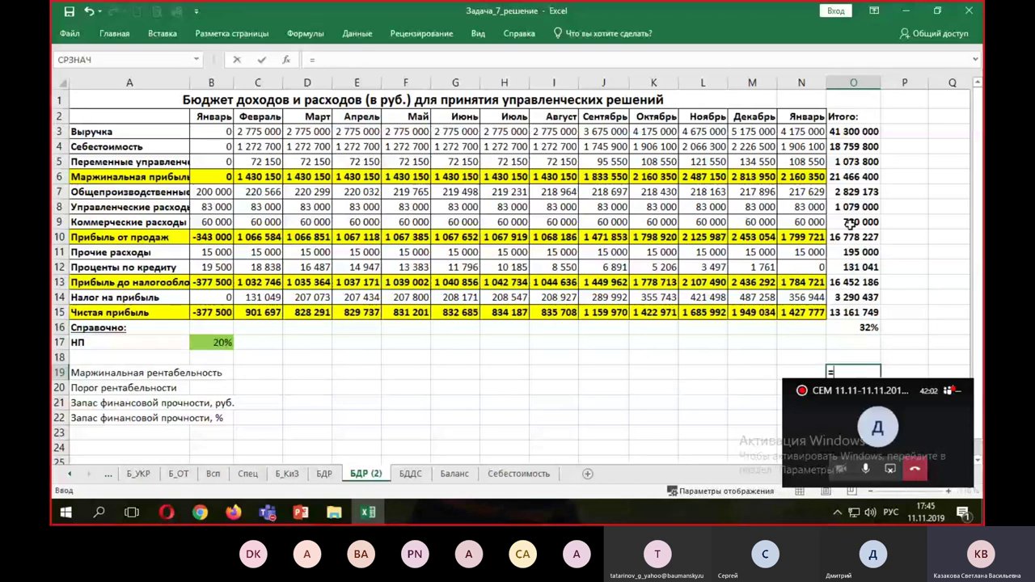
pyautogui.click(863, 177)
pyautogui.write('/')
pyautogui.click(842, 131)
pyautogui.press('Return')
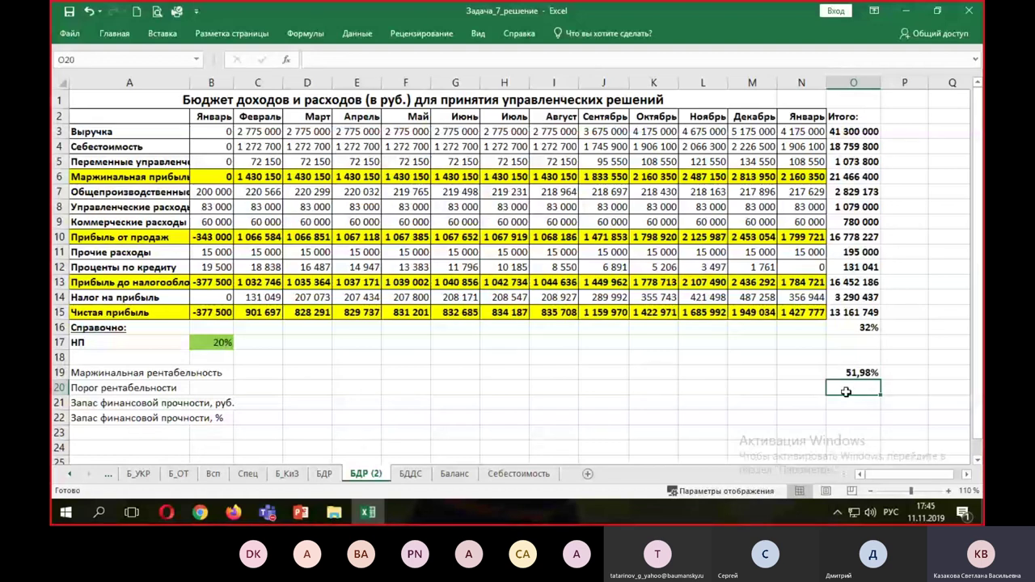
# Calculate the profitability threshold (Порог рентабельности) in cell O20 with =СУММ(O7:O9;O11)/O19, and compare it with total revenue.
pyautogui.write('=су')
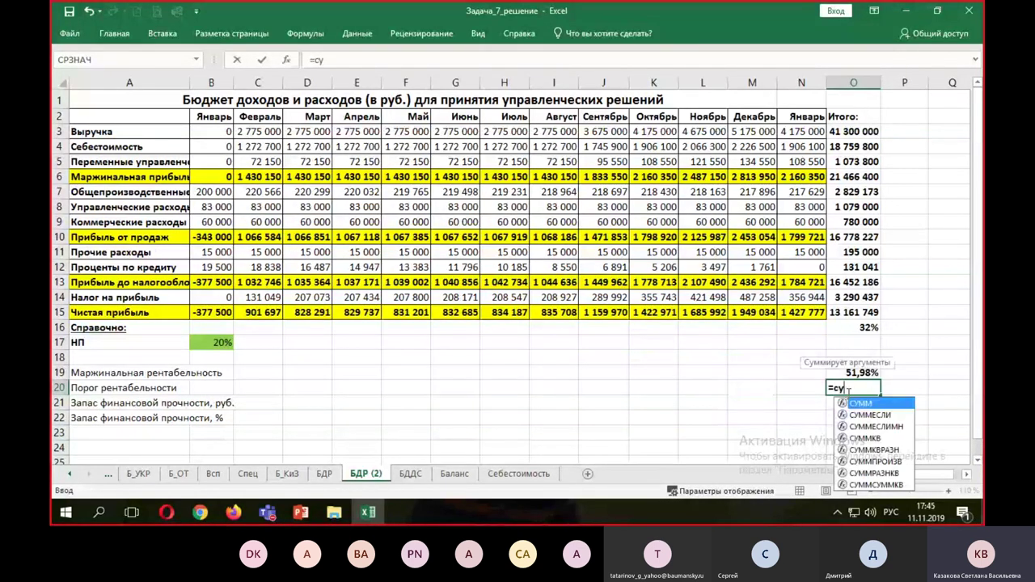
pyautogui.doubleClick(861, 406)
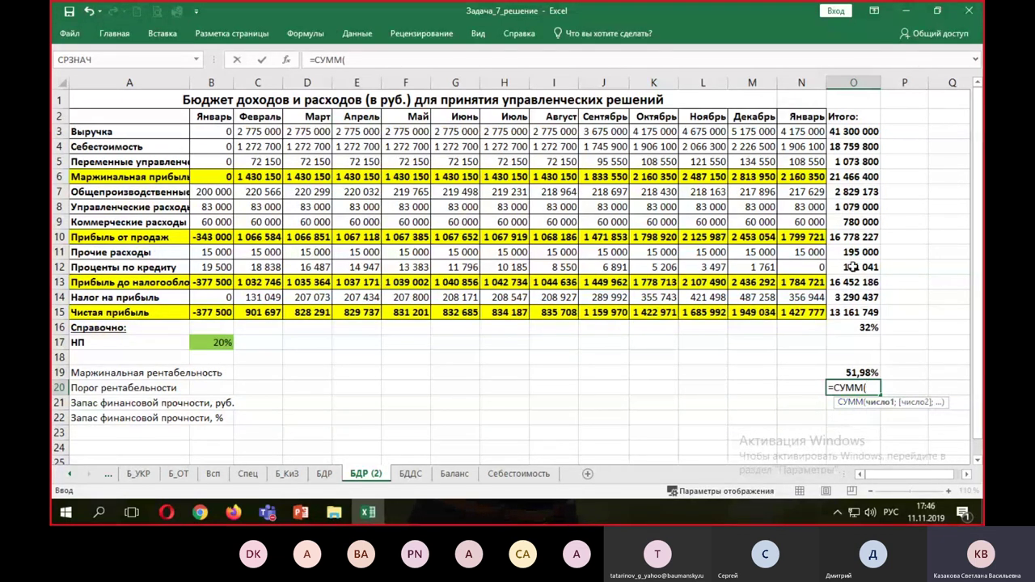
pyautogui.moveTo(841, 193); pyautogui.dragTo(843, 222)
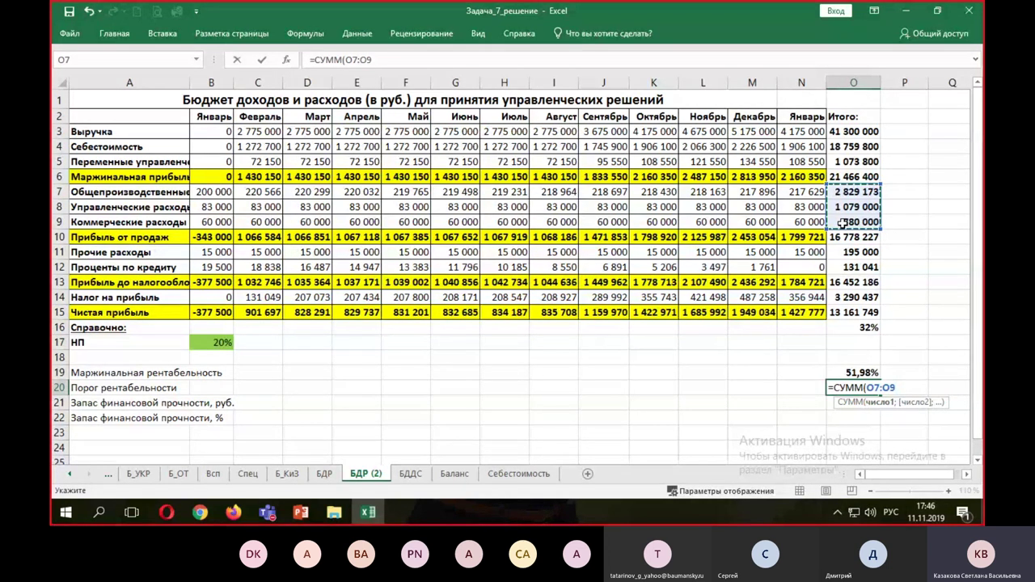
pyautogui.keyDown('ctrl'); pyautogui.click(851, 252); pyautogui.keyUp('ctrl')
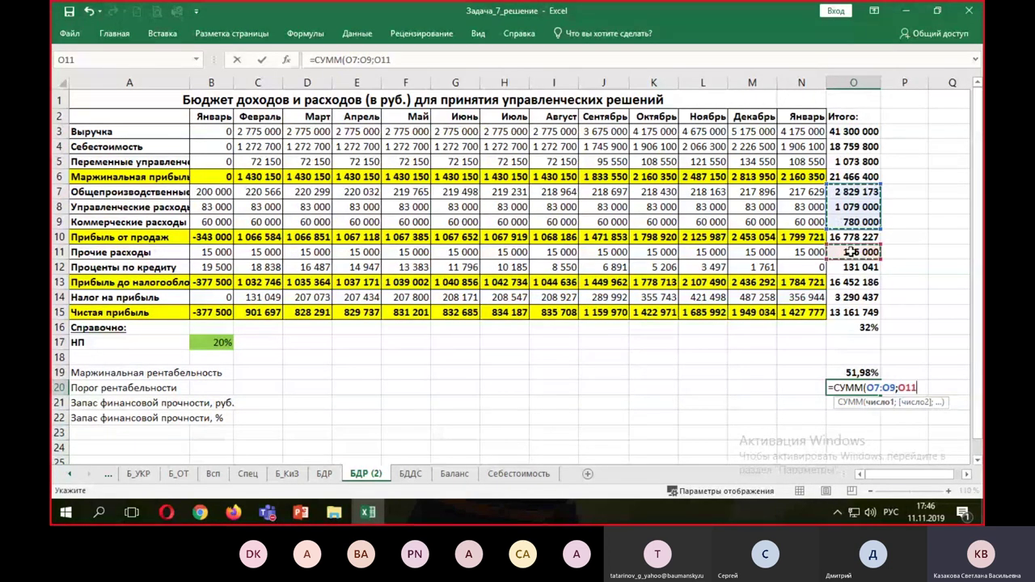
pyautogui.write(')/')
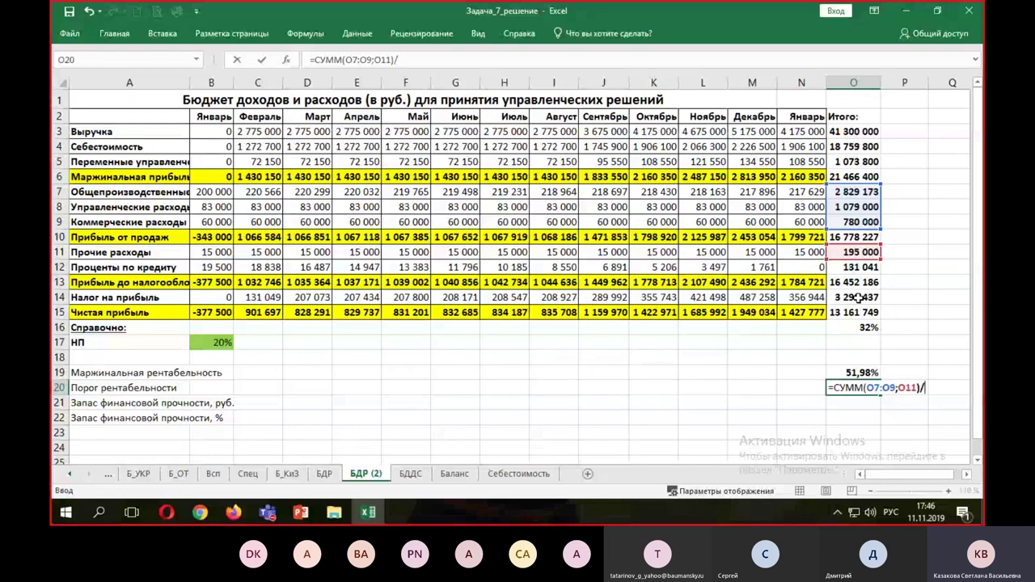
pyautogui.click(861, 372)
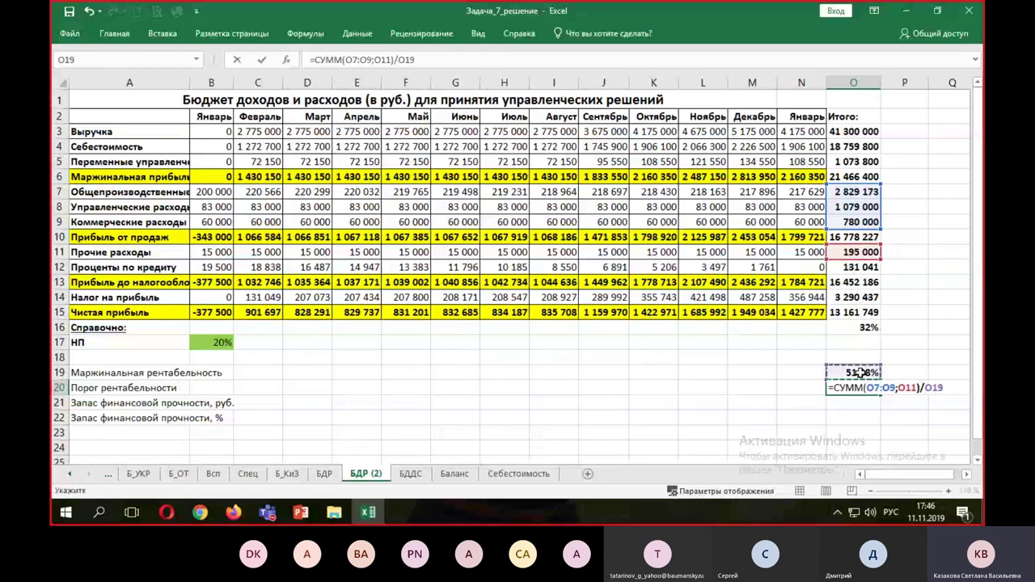
pyautogui.press('Return')
pyautogui.click(858, 389)
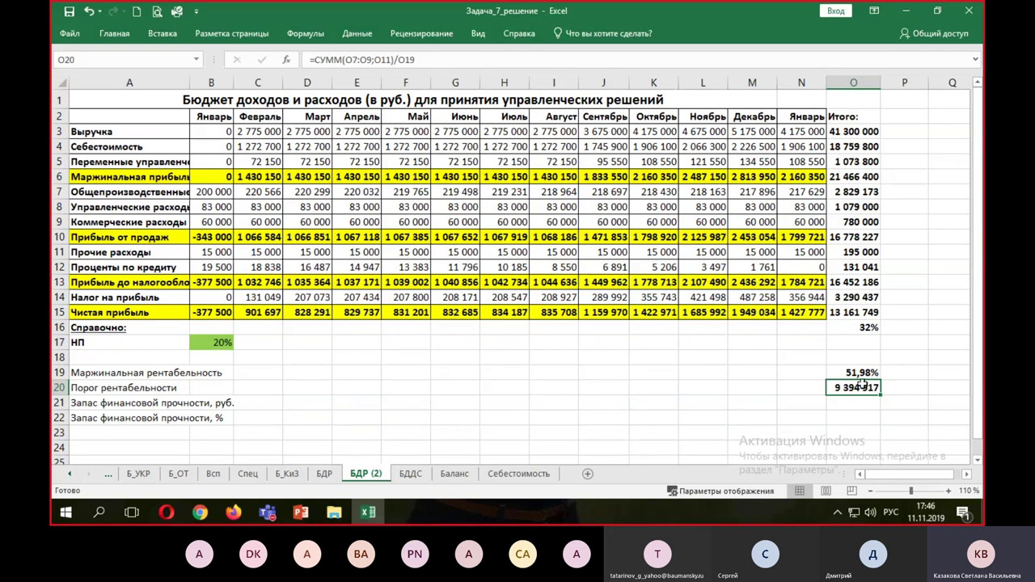
pyautogui.click(846, 135)
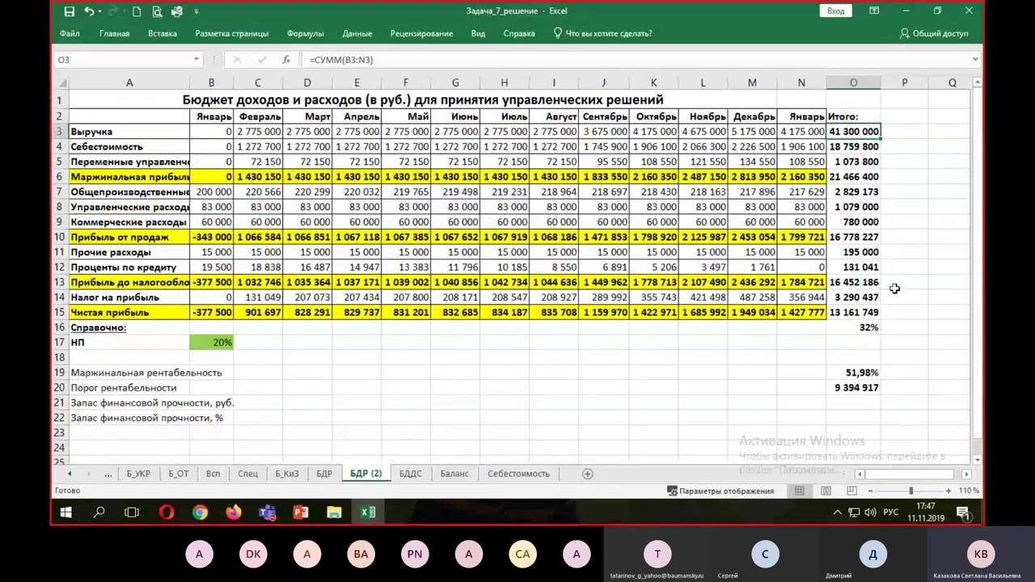
# Calculate the financial safety margin in roubles (Запас финансовой прочности, руб.) in O21 as =O3-O20 and review it against total revenue.
pyautogui.click(844, 402)
pyautogui.write('=')
pyautogui.click(858, 131)
pyautogui.write('-')
pyautogui.click(856, 388)
pyautogui.press('Return')
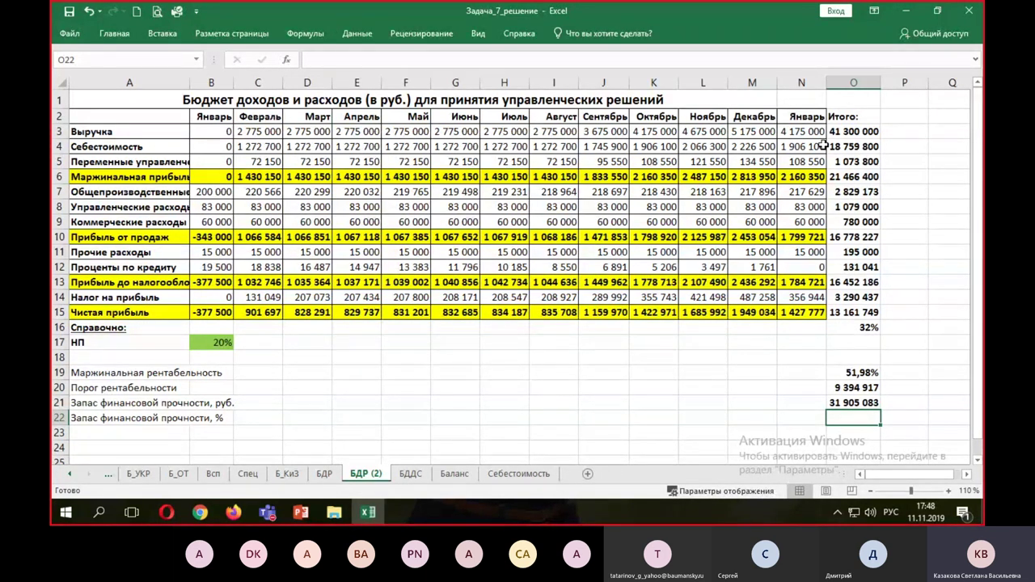
pyautogui.click(853, 132)
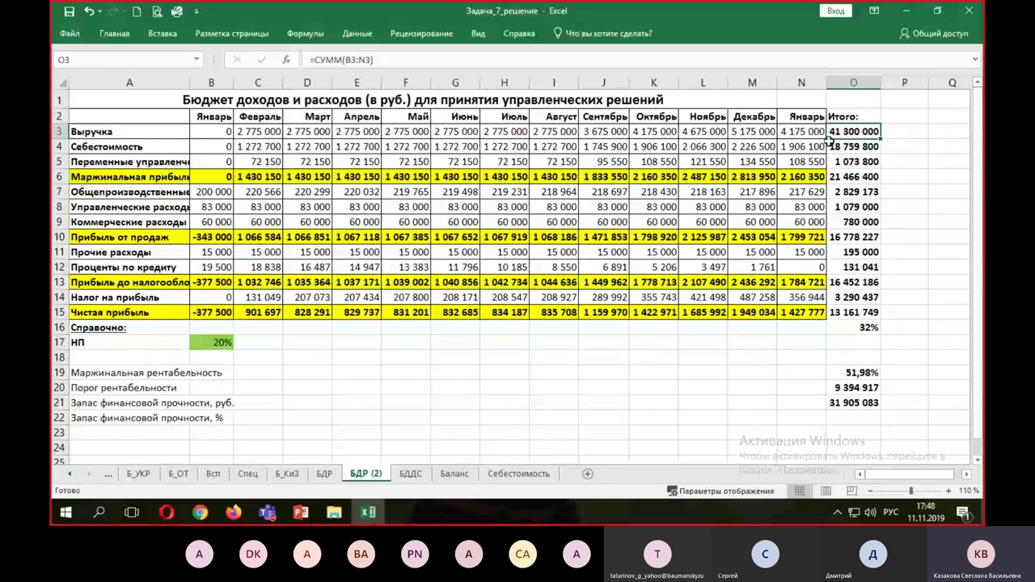
pyautogui.click(873, 402)
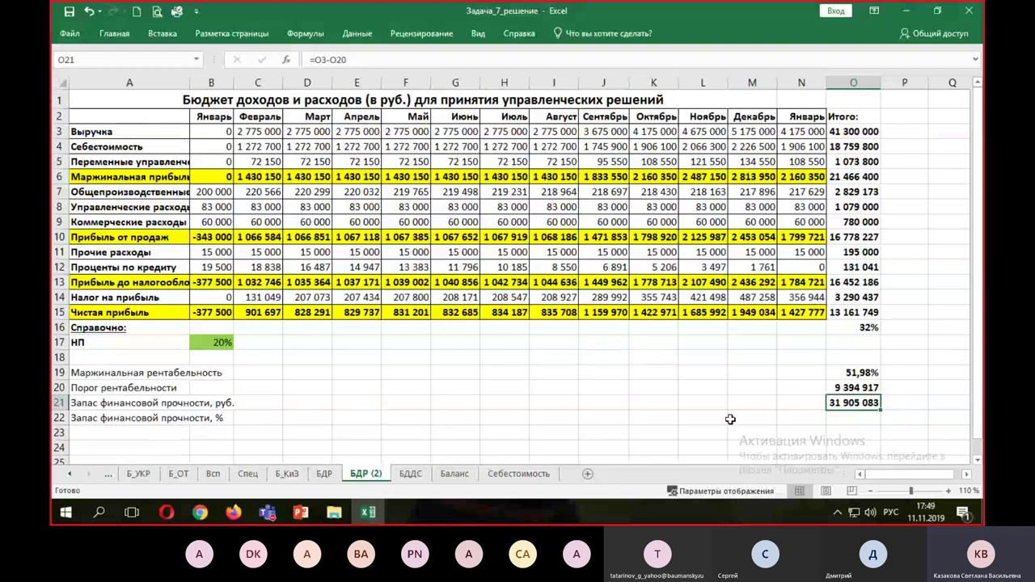
# Calculate the percentage safety margin (Запас финансовой прочности, %) in O22 with the formula =O21/O3.
pyautogui.click(852, 420)
pyautogui.write('=')
pyautogui.click(853, 402)
pyautogui.write('/')
pyautogui.click(855, 131)
pyautogui.press('Return')
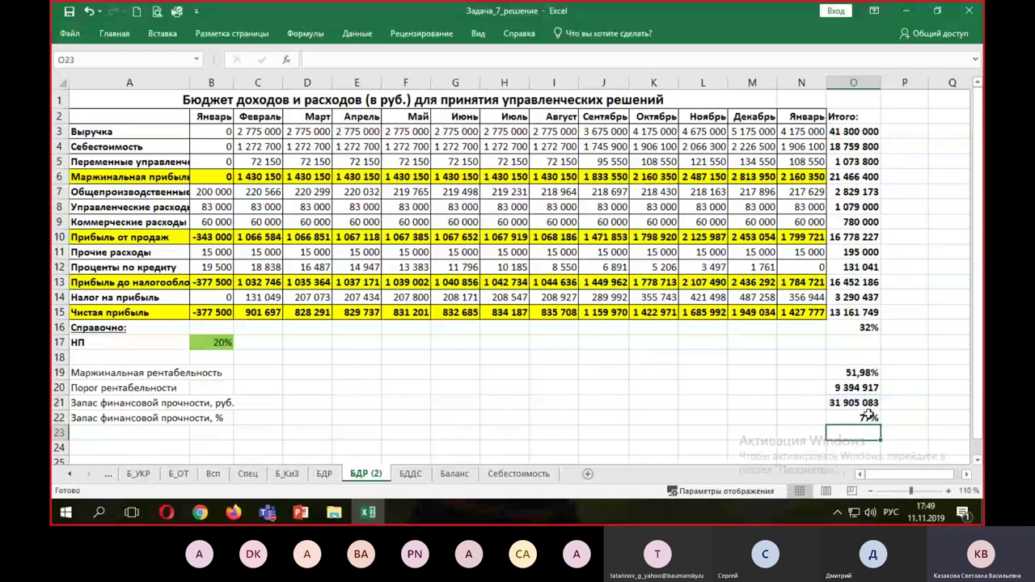
pyautogui.click(852, 417)
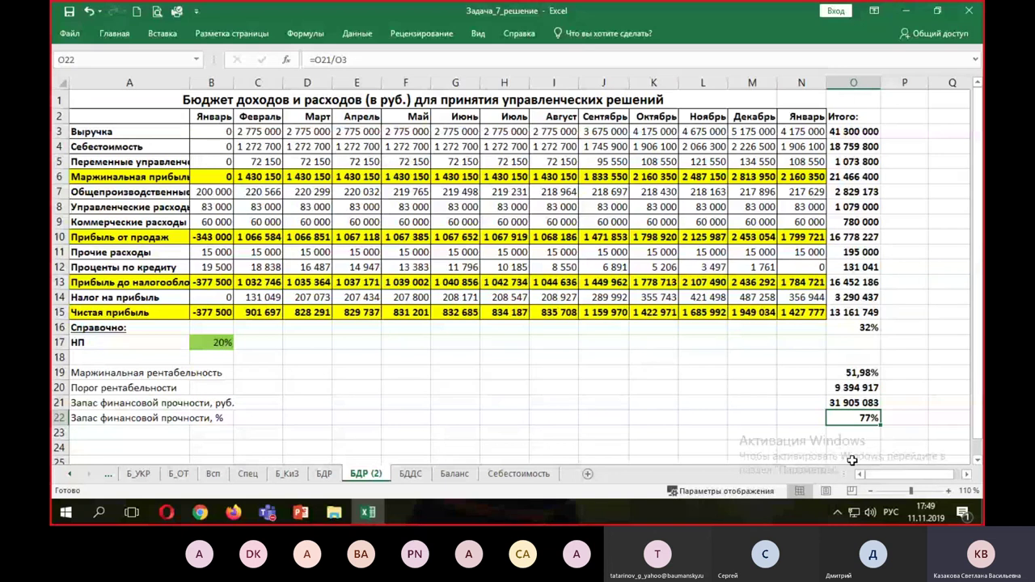
# Switch to the PowerPoint show, reveal the slide's financial indicators through "прибыльность отдельных видов продуктов", and return to the Excel workbook.
pyautogui.click(301, 512)
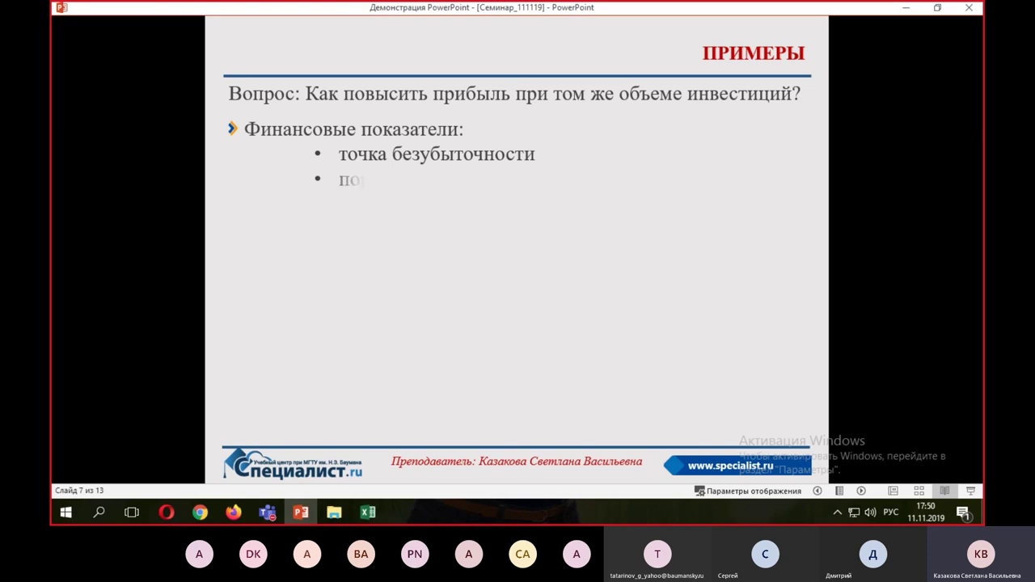
pyautogui.press('Right')
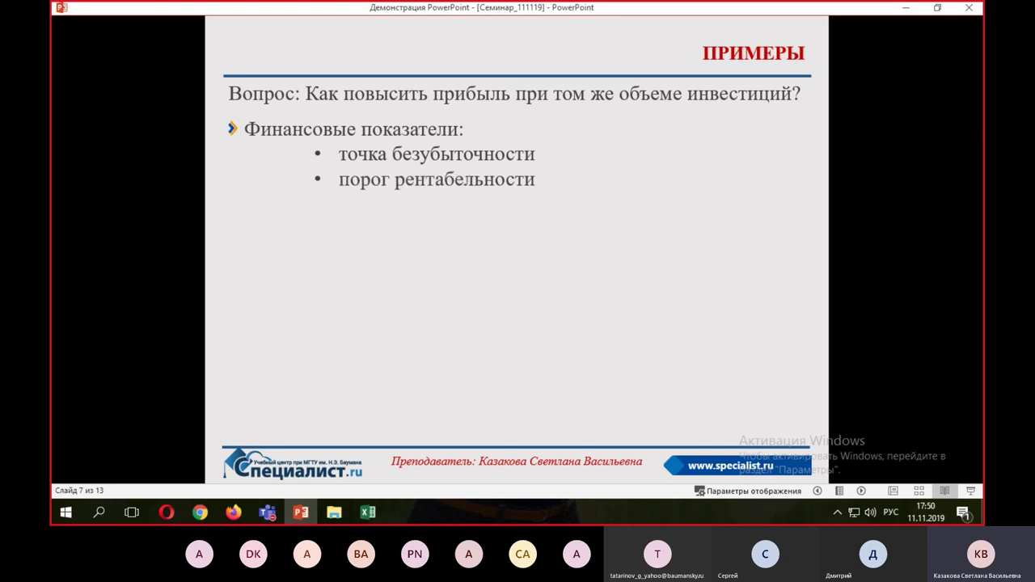
pyautogui.press('Right')
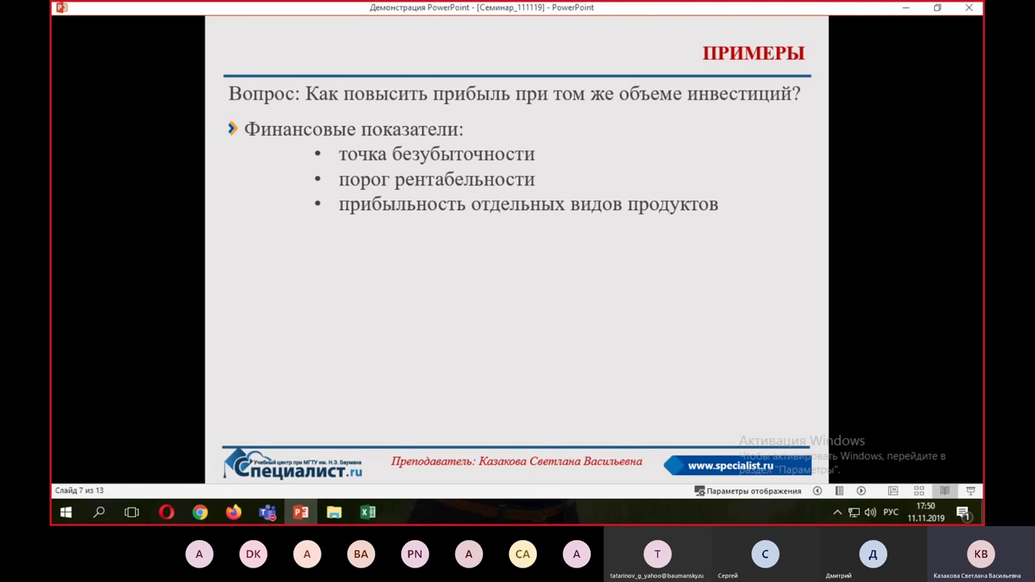
pyautogui.click(375, 516)
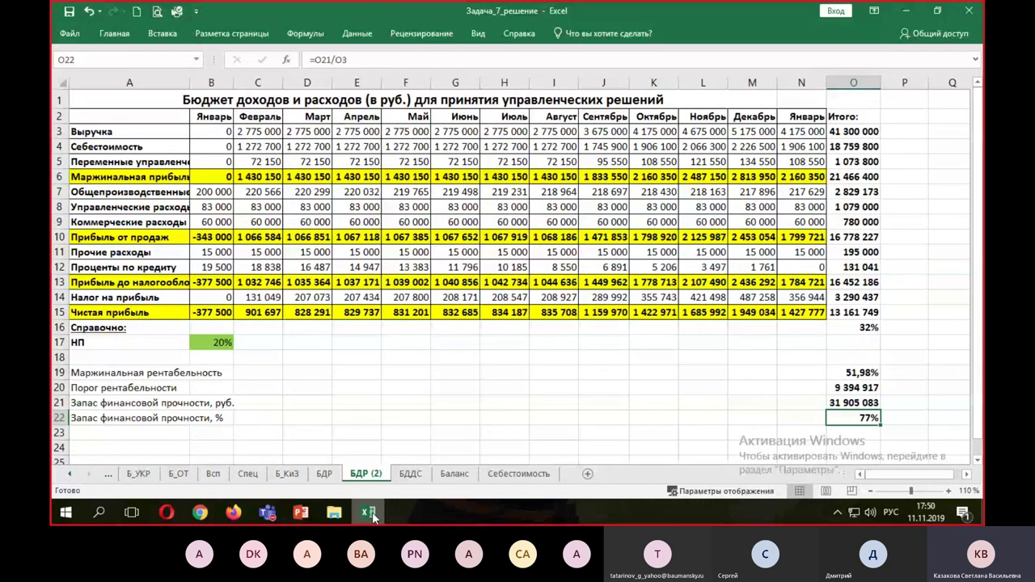
# Review the marginal profitability in O19 and the percentage safety margin in O22 on the БДР (2) sheet.
pyautogui.click(847, 372)
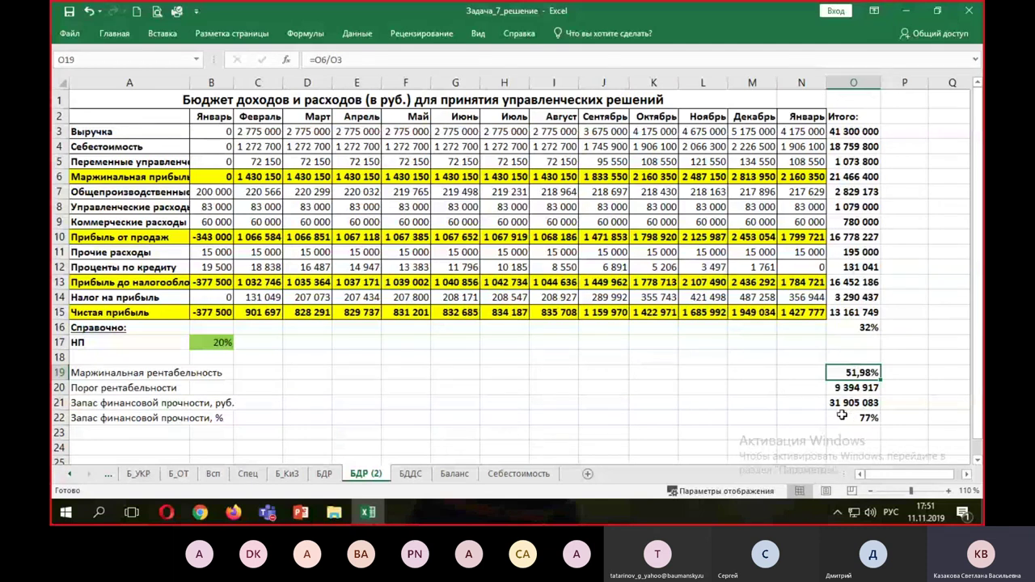
pyautogui.moveTo(837, 417); pyautogui.dragTo(894, 420)
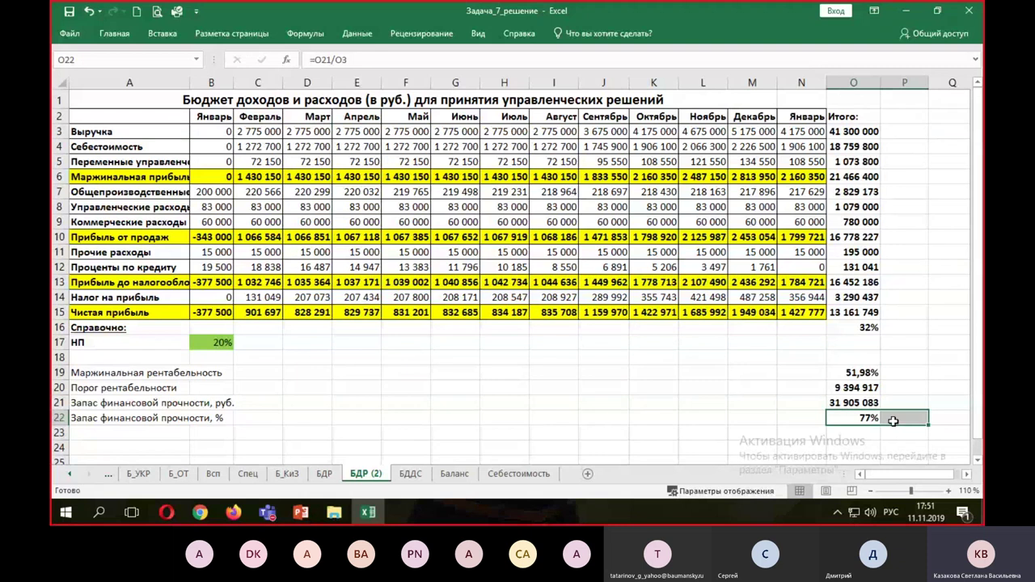
pyautogui.moveTo(846, 373); pyautogui.dragTo(891, 371)
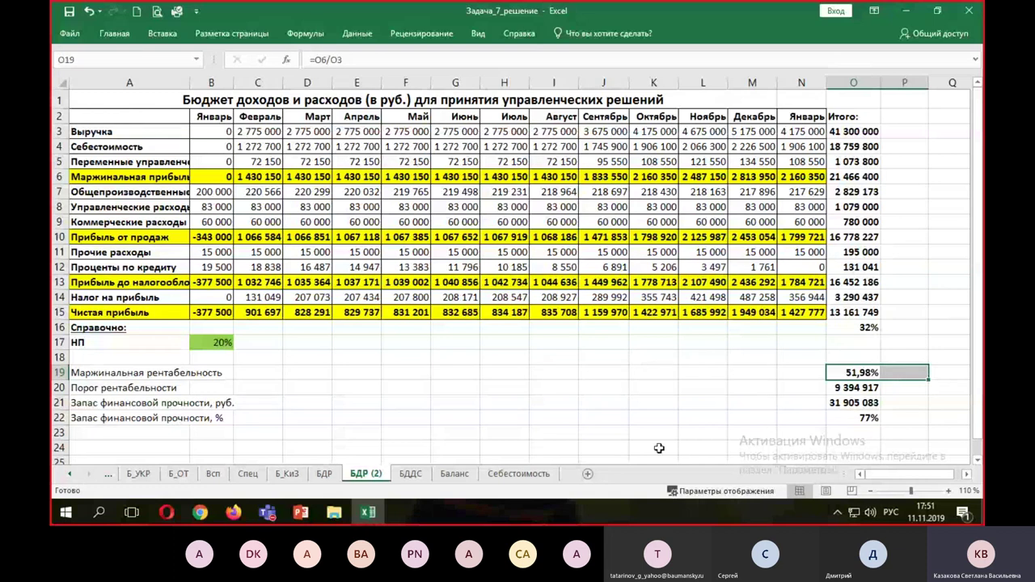
pyautogui.click(844, 373)
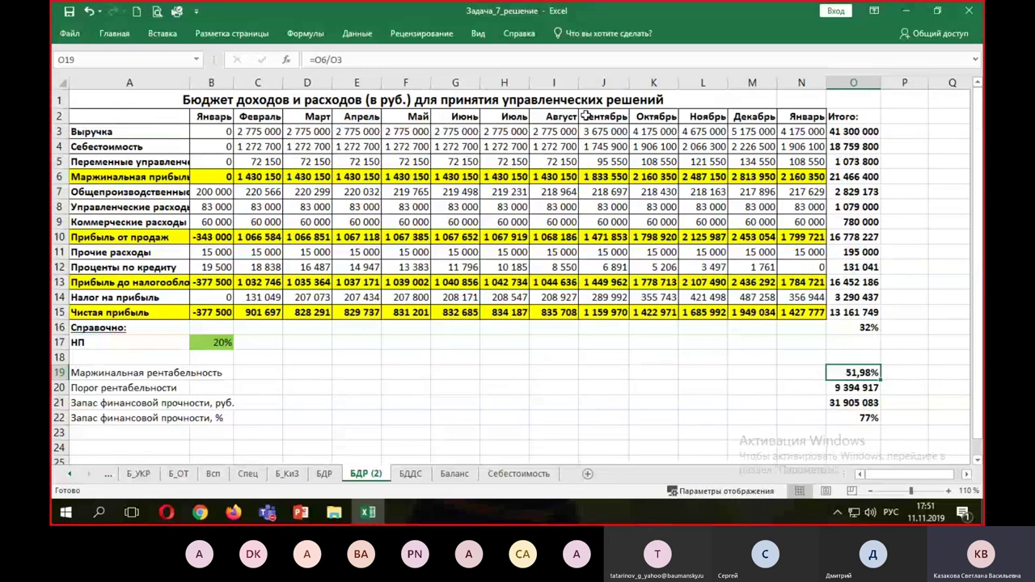
# Autofit columns B to O on the Б_Прод sheet and look over the product list in the sales plan.
pyautogui.click(71, 475)
pyautogui.click(71, 475)
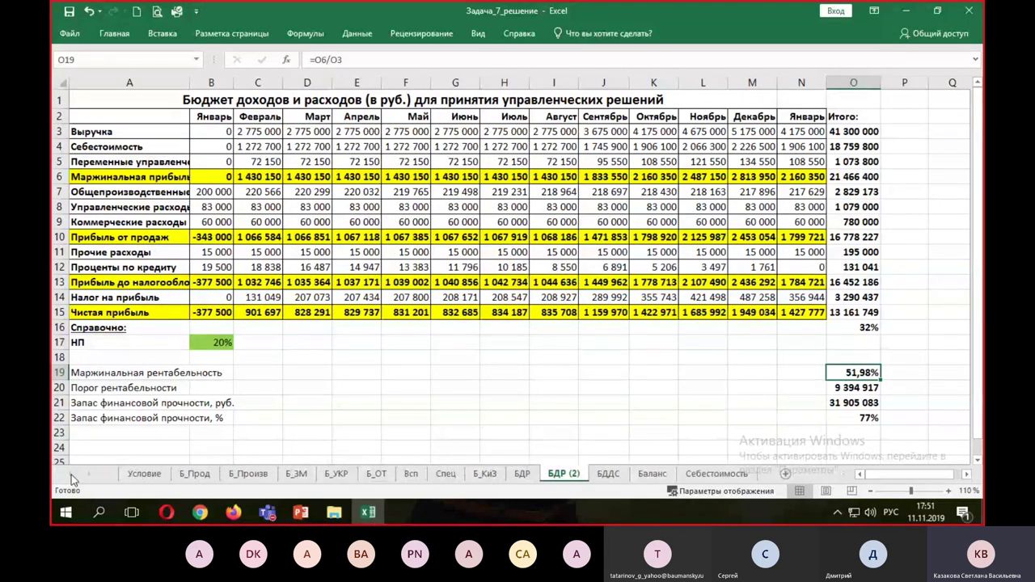
pyautogui.click(194, 474)
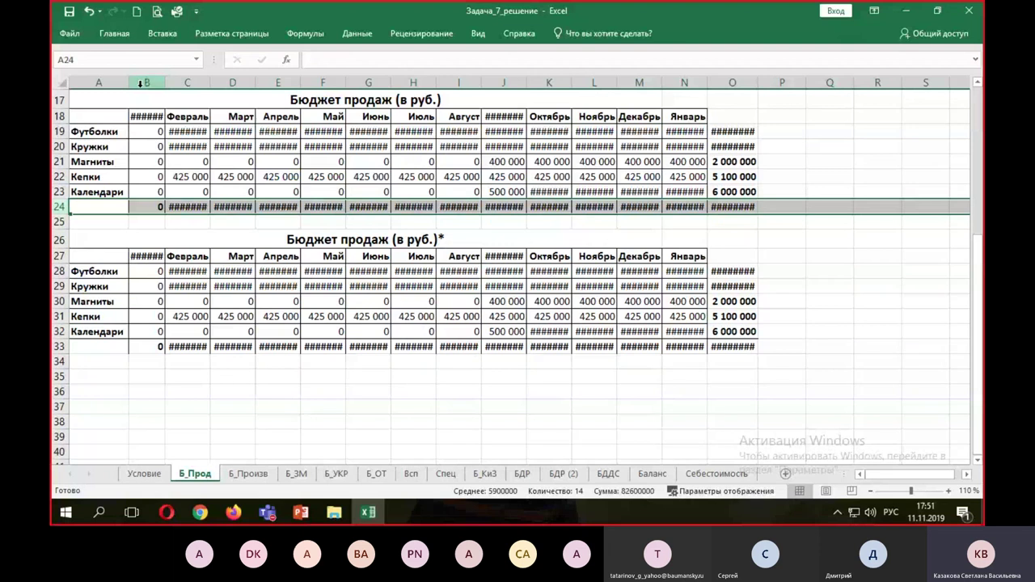
pyautogui.moveTo(141, 83); pyautogui.dragTo(757, 86)
pyautogui.doubleClick(758, 86)
pyautogui.scroll(5, 757, 243)
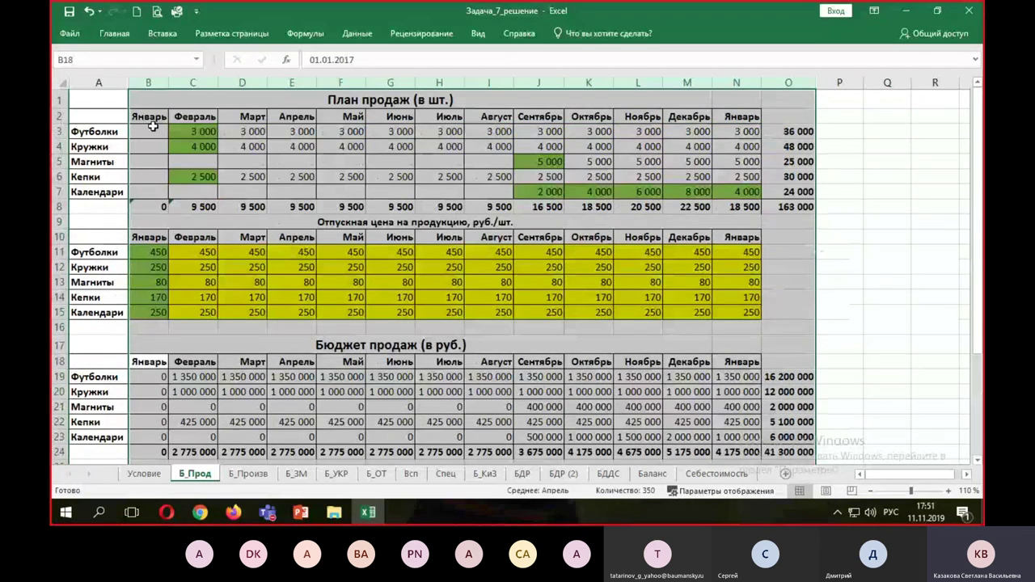
pyautogui.moveTo(97, 131); pyautogui.dragTo(94, 190)
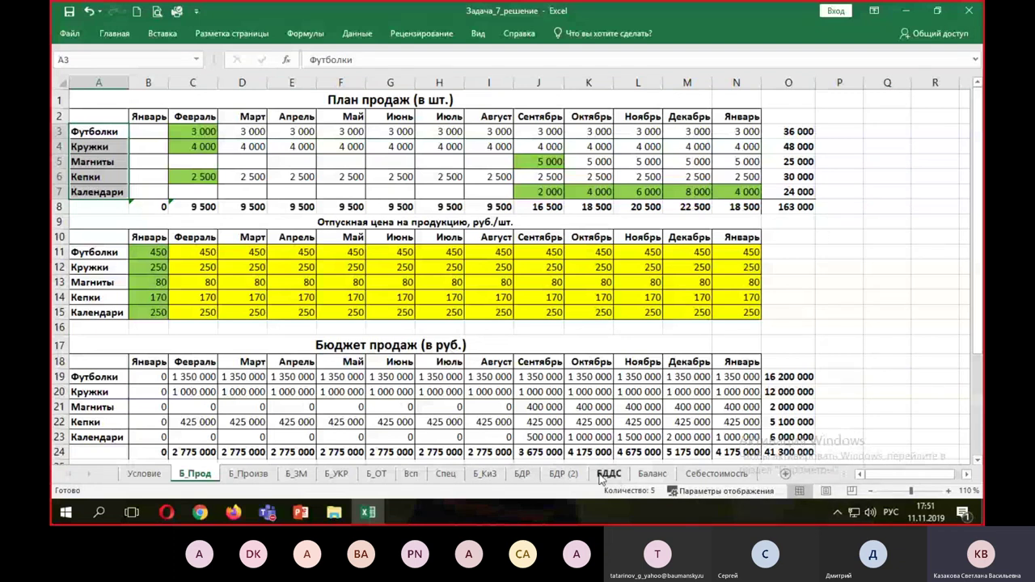
# Look through the БДР and БДР (2) sheets and examine each product's variable unit cost in G2:G7 of the Себестоимость sheet.
pyautogui.click(523, 474)
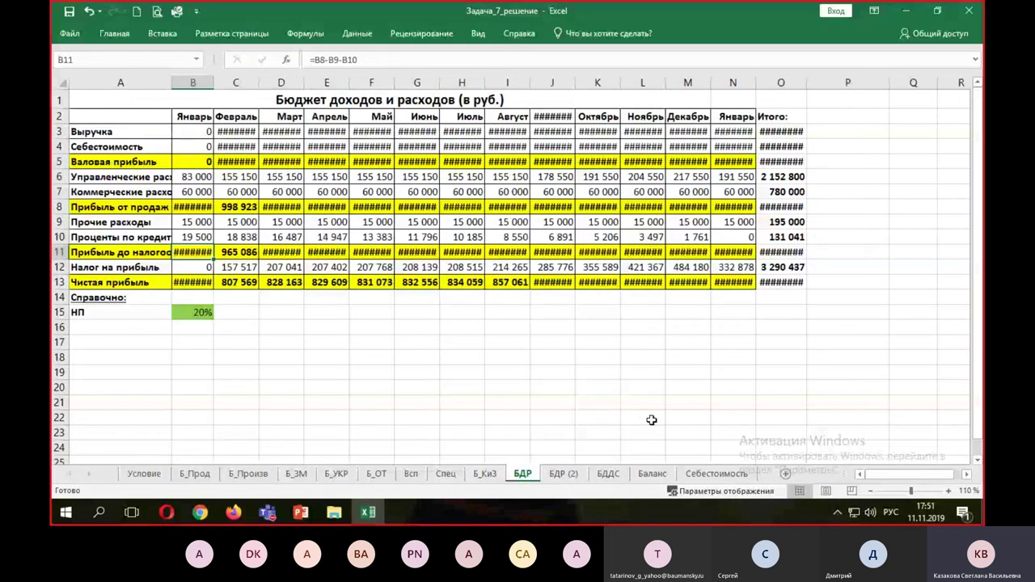
pyautogui.hotkey('ctrl', 'pagedown')
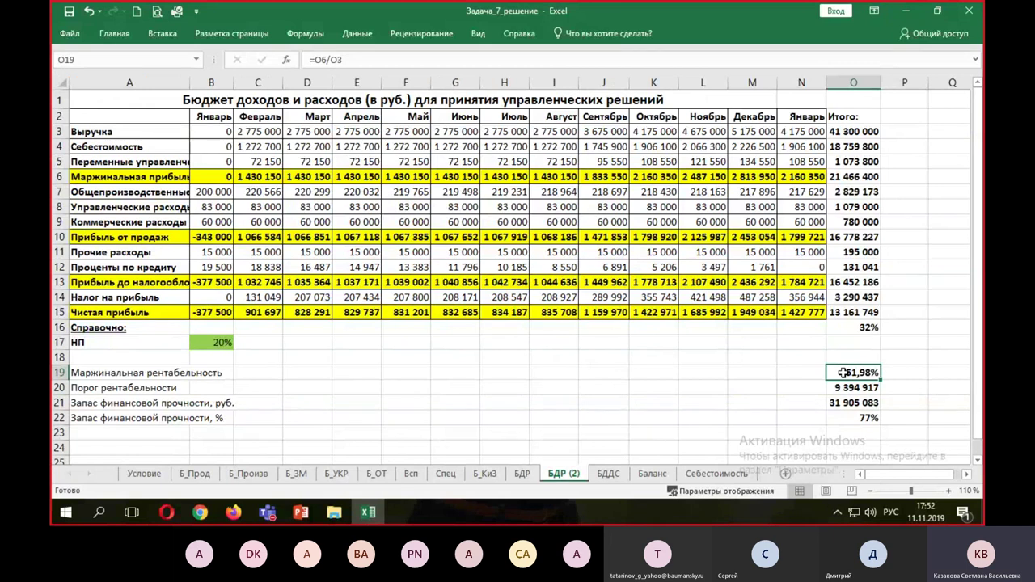
pyautogui.click(717, 473)
pyautogui.scroll(1, 731, 327)
pyautogui.scroll(9, 731, 327)
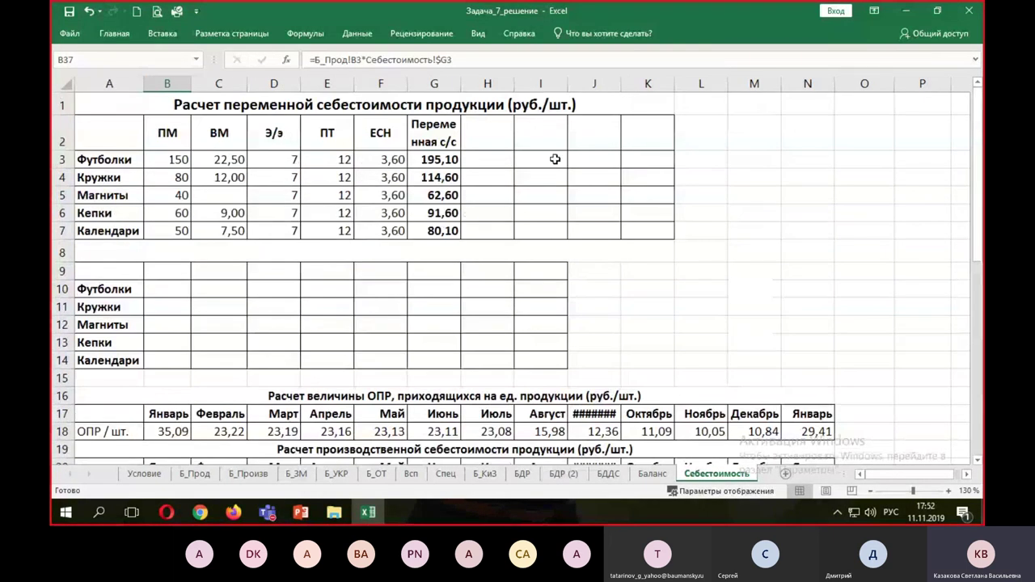
pyautogui.moveTo(437, 133); pyautogui.dragTo(435, 231)
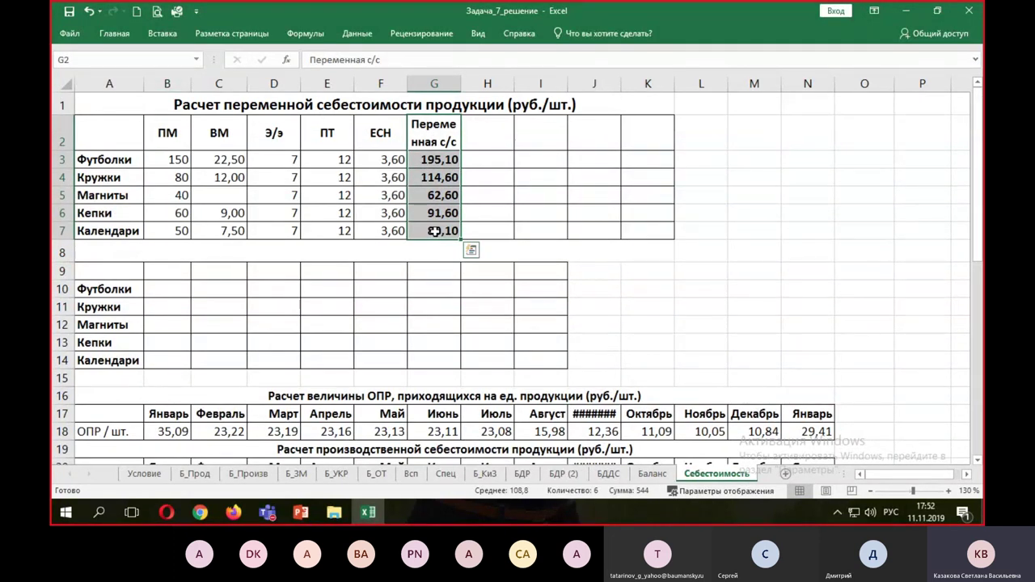
# Enter the column header "Перем" in cell H2 of the variable cost table.
pyautogui.click(495, 131)
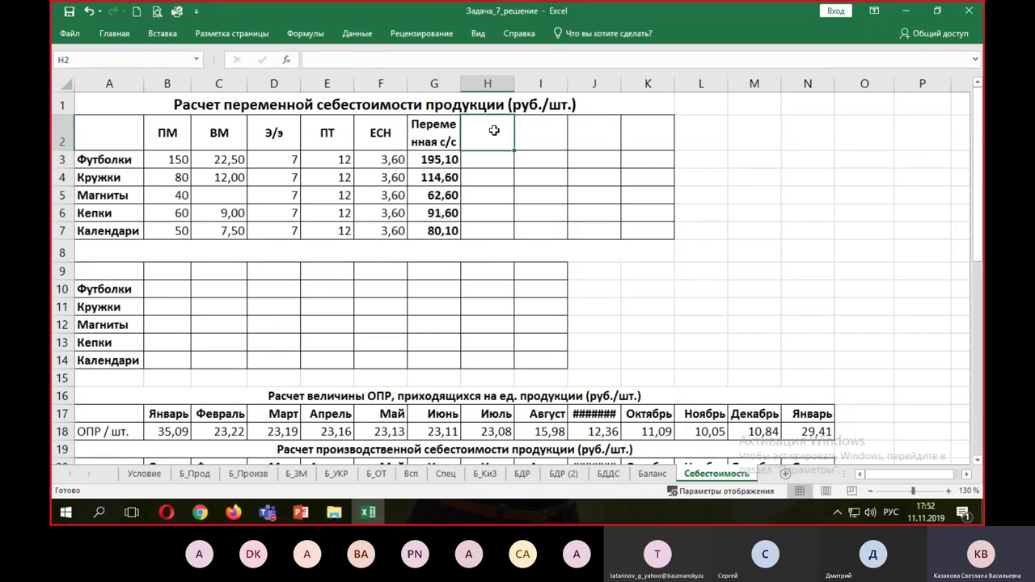
pyautogui.write('Пре')
pyautogui.press('BackSpace')
pyautogui.press('BackSpace')
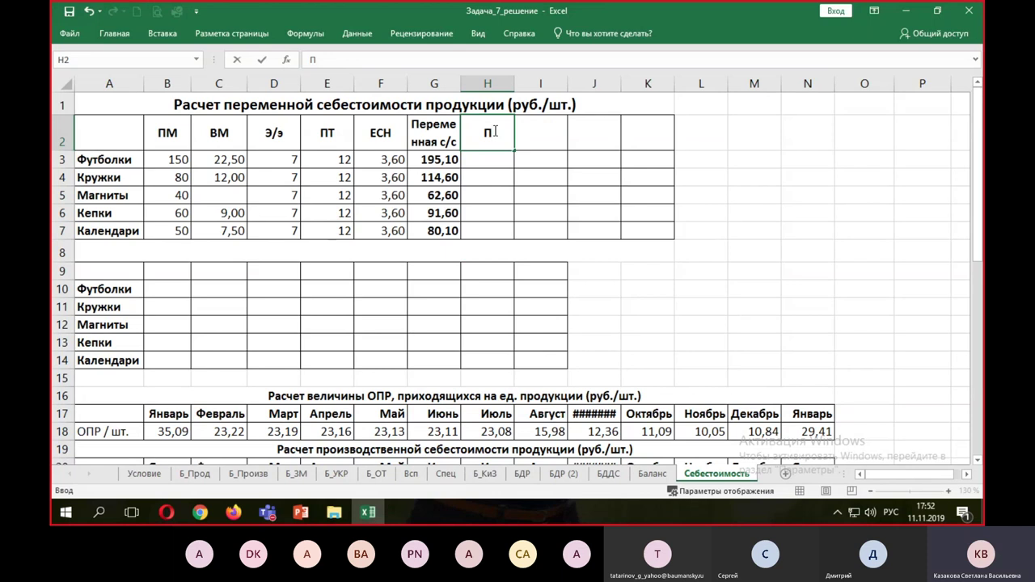
pyautogui.write('ерем')
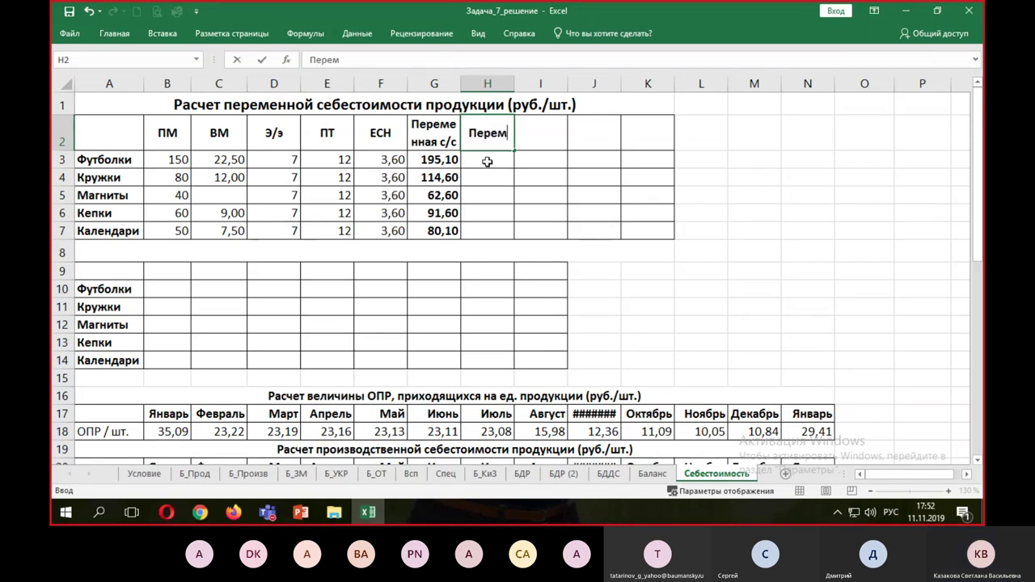
pyautogui.press('Return')
# Calculate the variable commercial expense in H3 with =Б_Прод!B11*Б_УКР!$D$16 and fill the formula down to H7 for all products.
pyautogui.write('=')
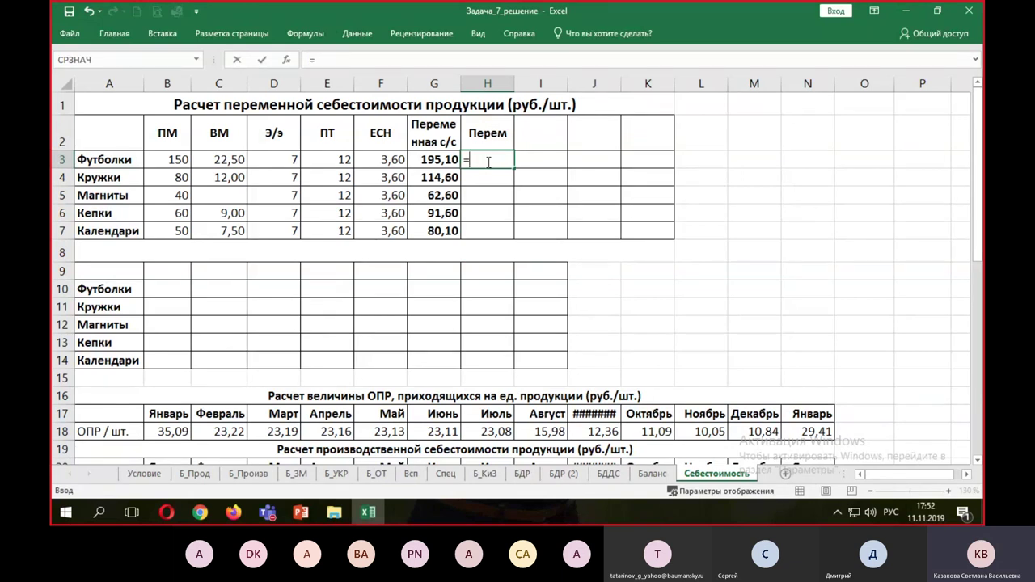
pyautogui.click(194, 477)
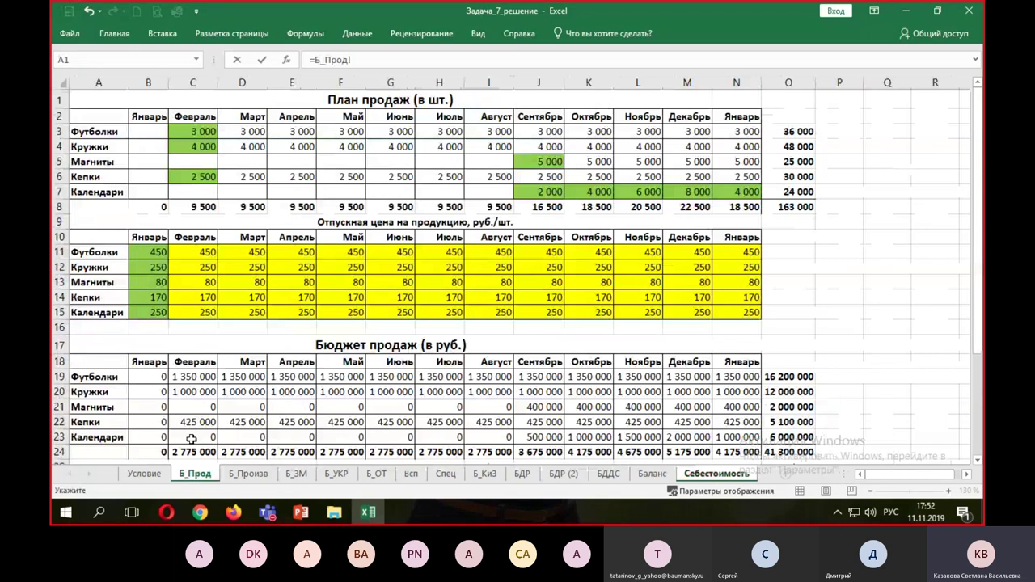
pyautogui.scroll(-1, 192, 438)
pyautogui.click(153, 202)
pyautogui.write('*')
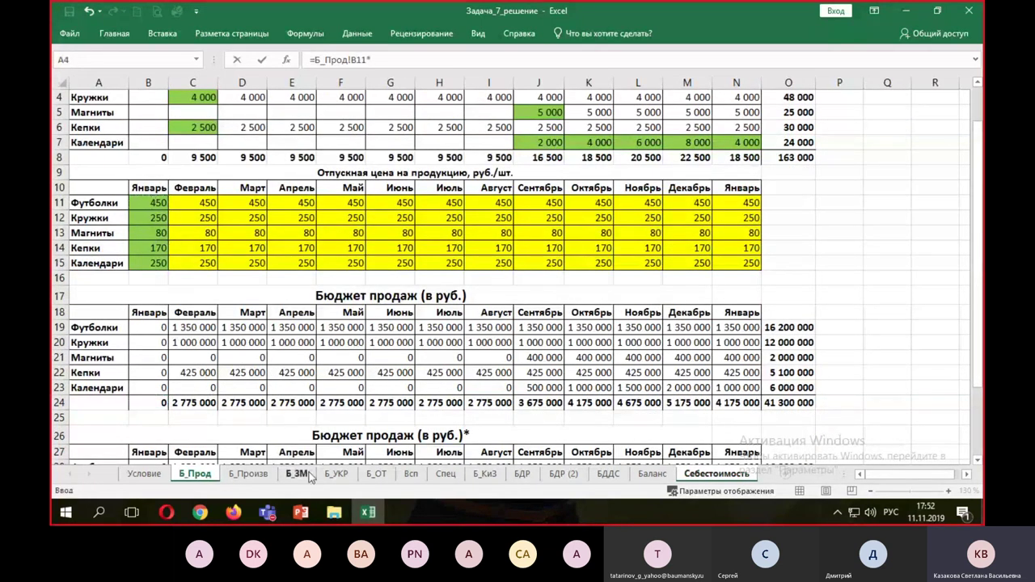
pyautogui.click(336, 474)
pyautogui.click(265, 338)
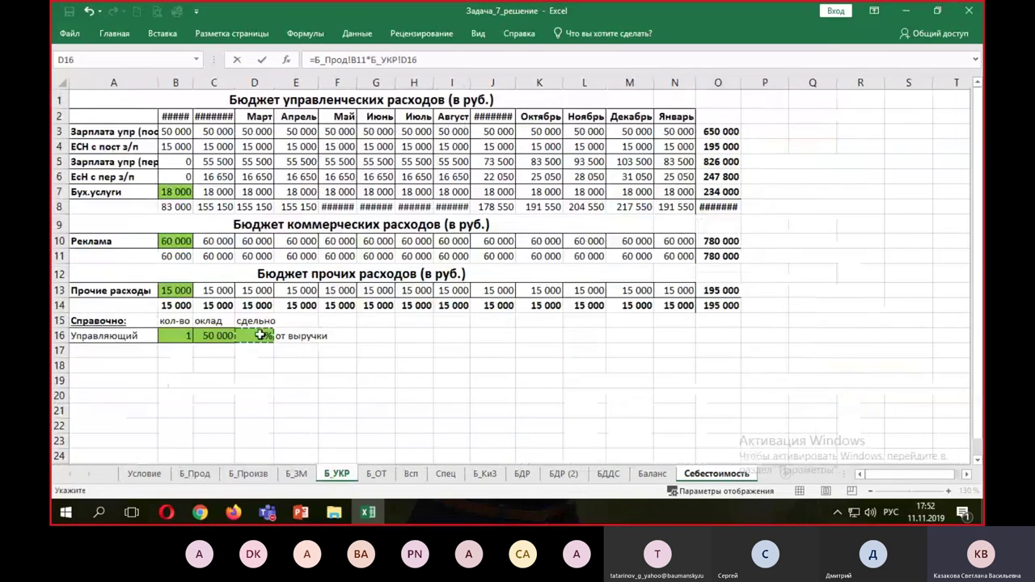
pyautogui.press('F4')
pyautogui.press('Return')
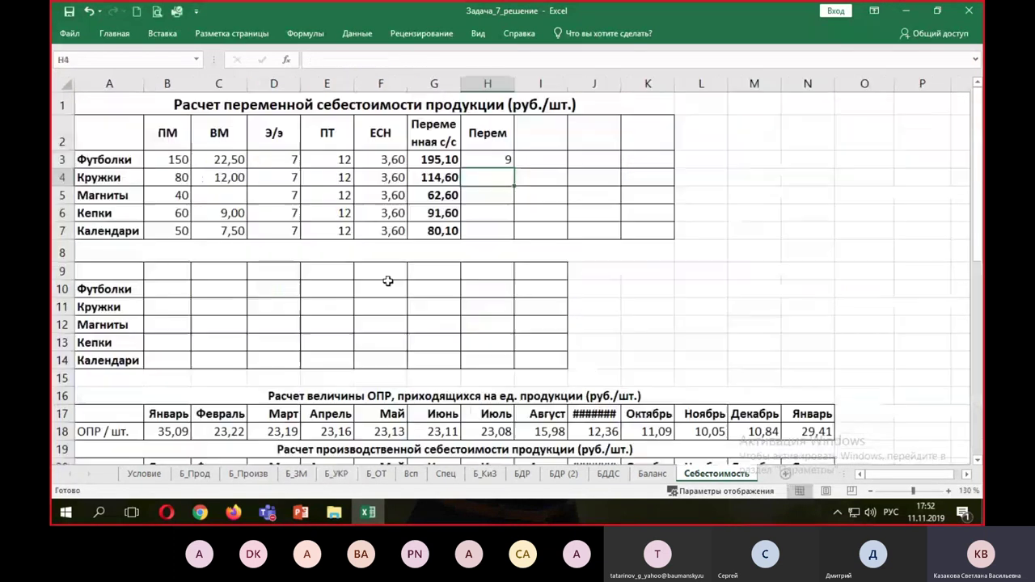
pyautogui.click(504, 160)
pyautogui.moveTo(513, 167); pyautogui.dragTo(503, 243)
# Extend the header in cell H2 to "Перем ком".
pyautogui.click(488, 133)
pyautogui.click(374, 57)
pyautogui.write('ком')
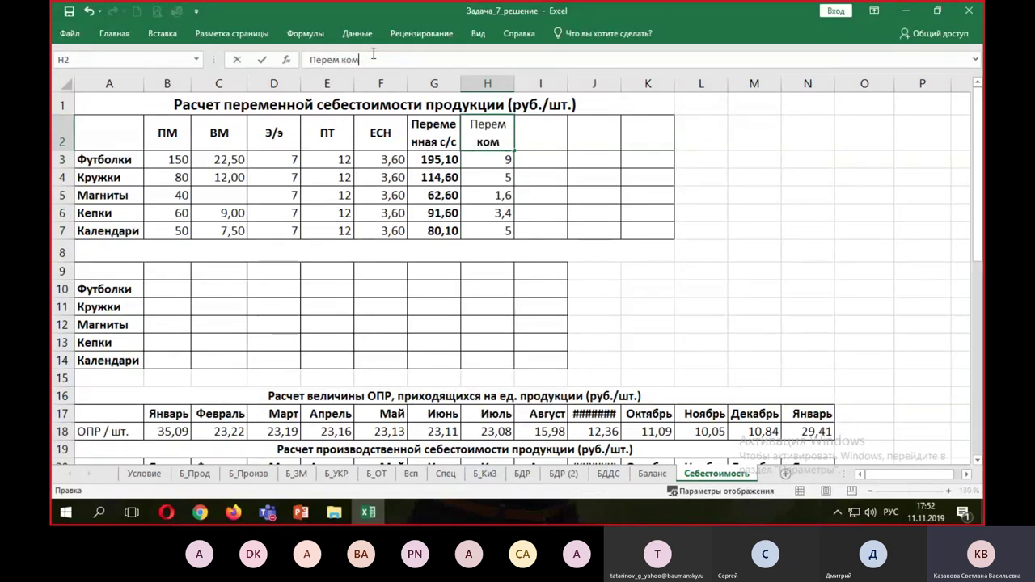
pyautogui.press('Return')
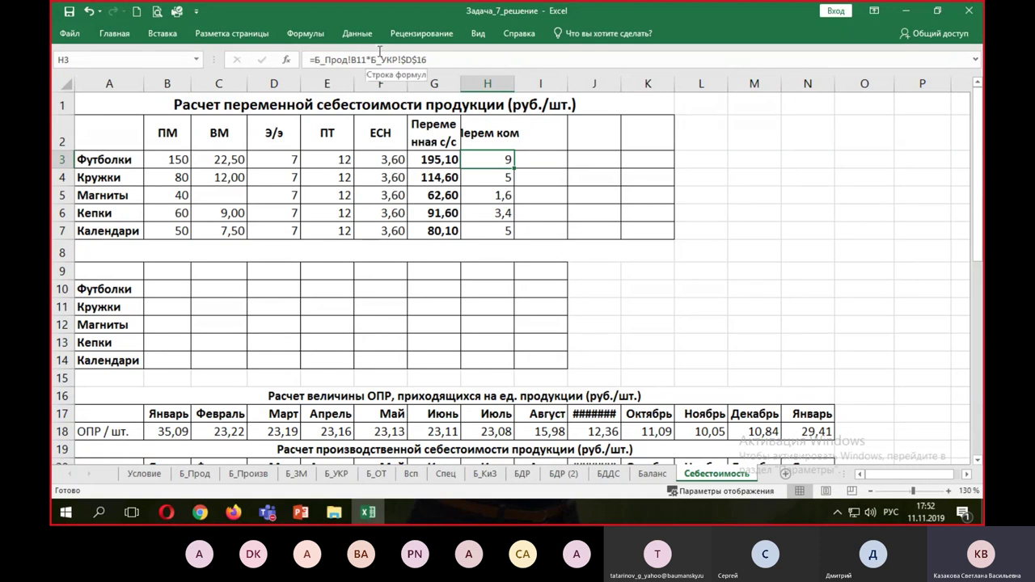
# Copy the wrapped header formatting from cell G2 to cells H2:K2.
pyautogui.click(490, 136)
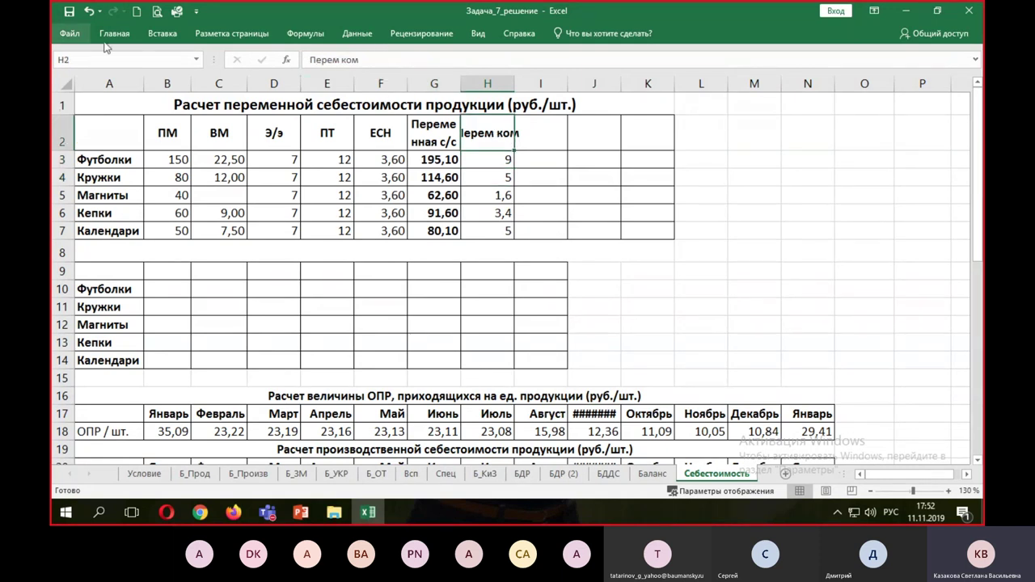
pyautogui.click(427, 128)
pyautogui.click(129, 36)
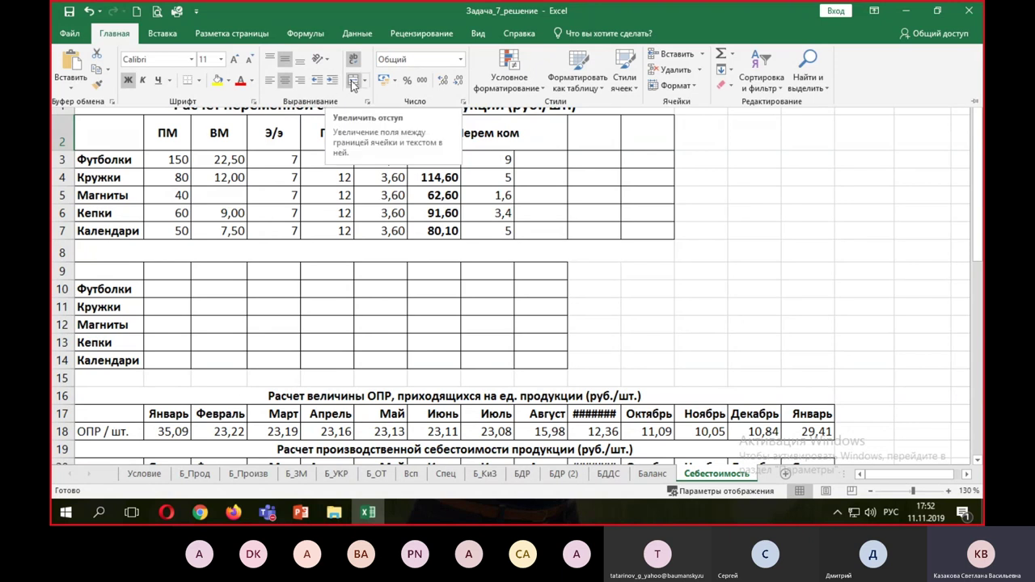
pyautogui.click(96, 83)
pyautogui.moveTo(487, 136); pyautogui.dragTo(643, 134)
# Enter the column header "Марж с ед" in cell I2.
pyautogui.click(550, 138)
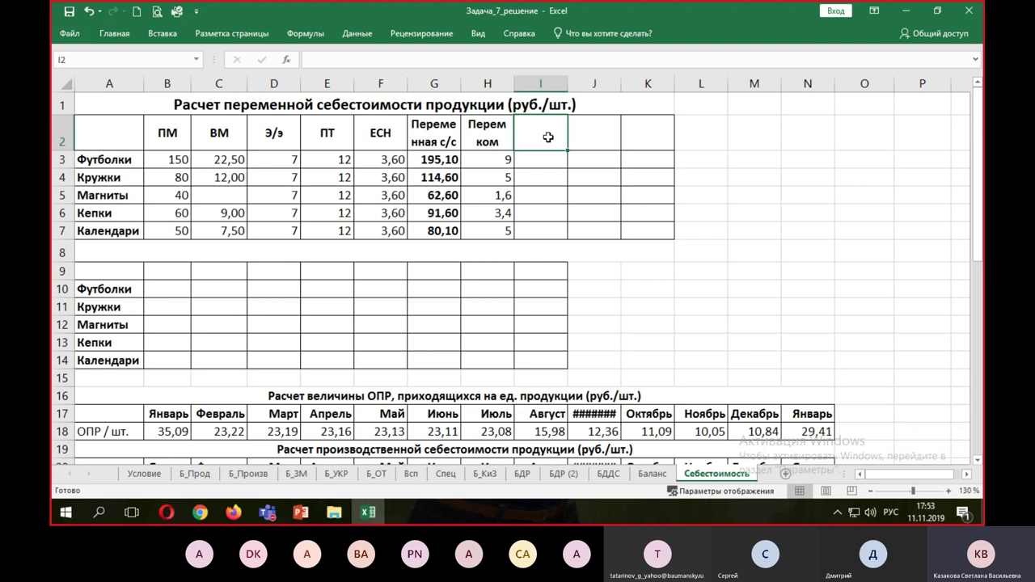
pyautogui.write('Марж с ')
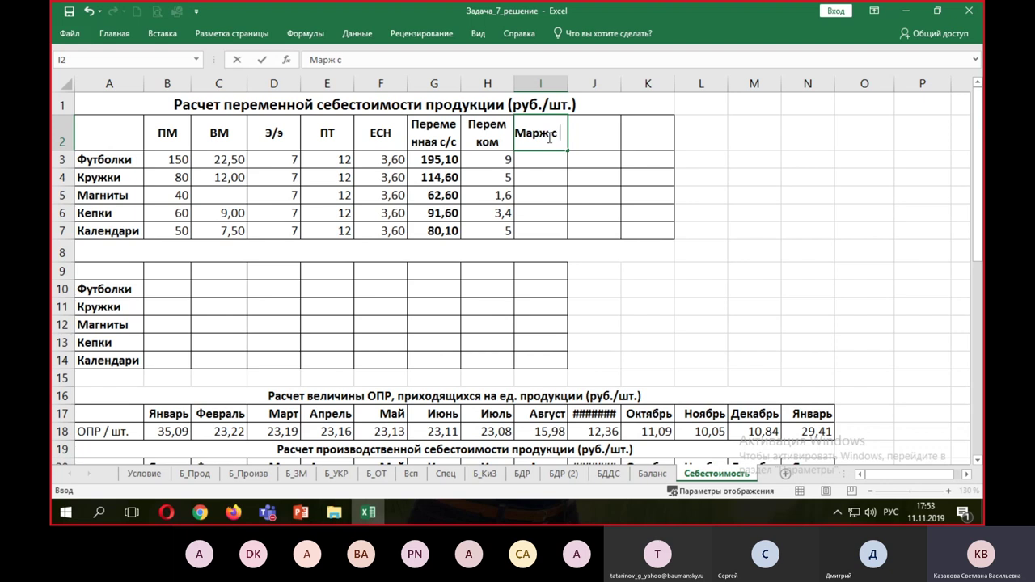
pyautogui.write('ед')
pyautogui.press('Return')
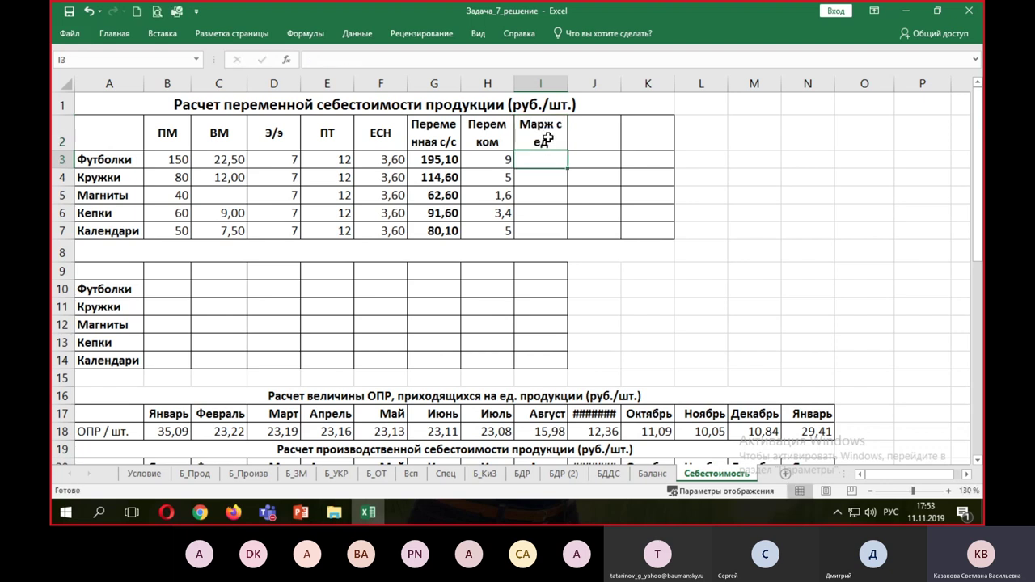
# Calculate the marginal profit per unit in I3 with =Б_Прод!B11-Себестоимость!G3-Себестоимость!H3 and fill the formula down to I7.
pyautogui.write('=')
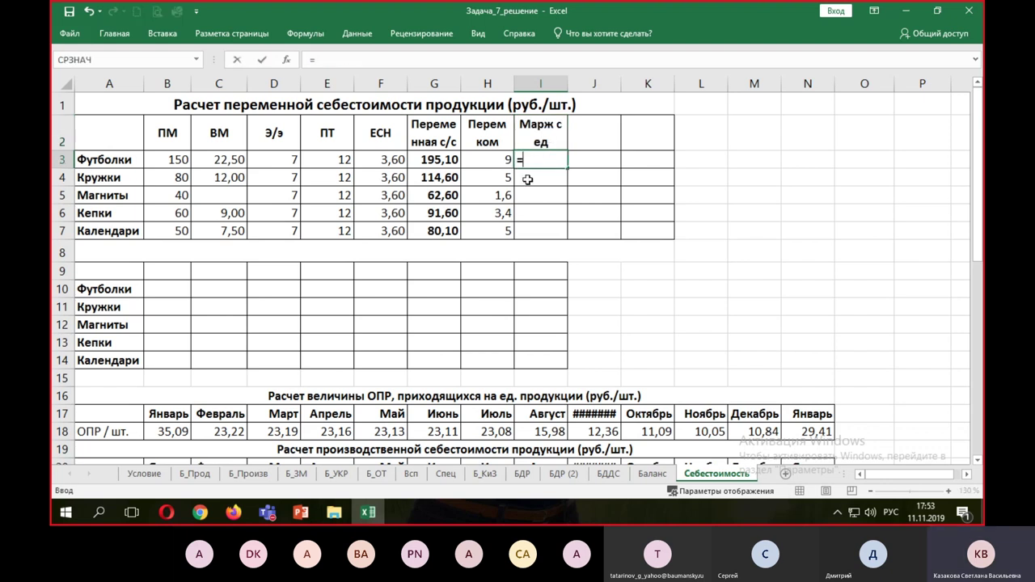
pyautogui.click(195, 474)
pyautogui.click(142, 203)
pyautogui.write('-')
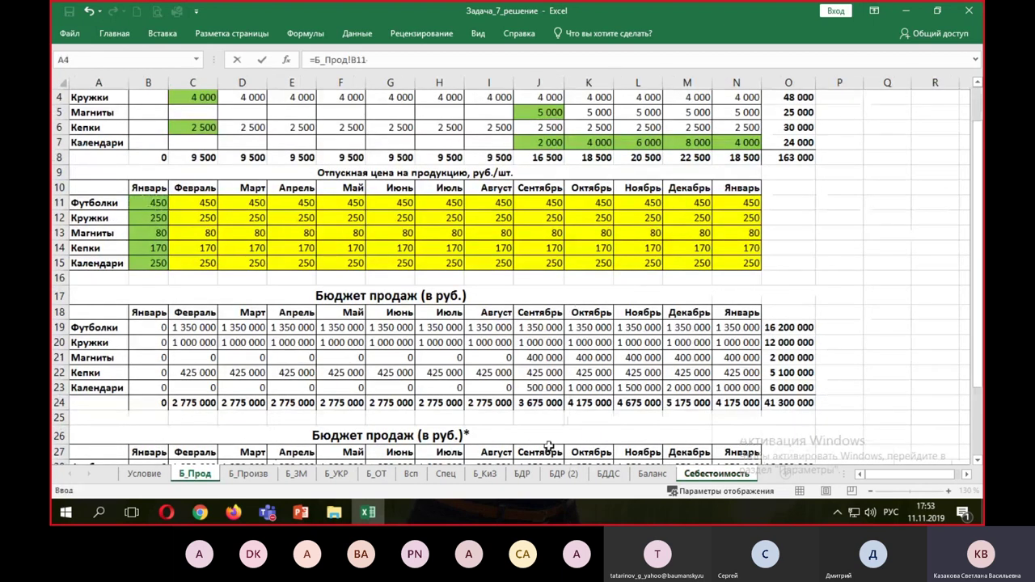
pyautogui.click(717, 474)
pyautogui.click(437, 160)
pyautogui.write('-')
pyautogui.click(488, 160)
pyautogui.press('Return')
pyautogui.click(566, 162)
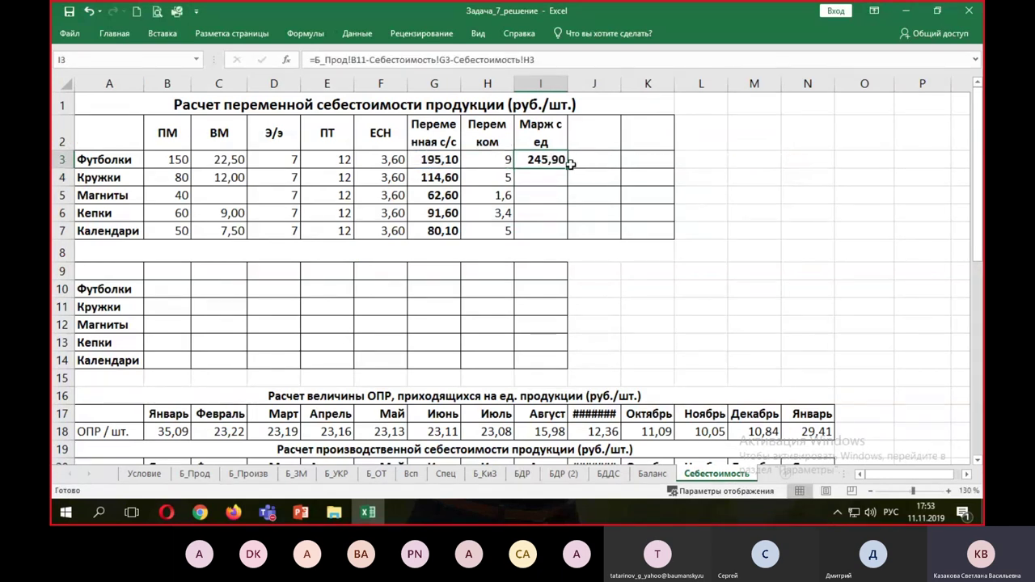
pyautogui.moveTo(570, 164); pyautogui.dragTo(566, 241)
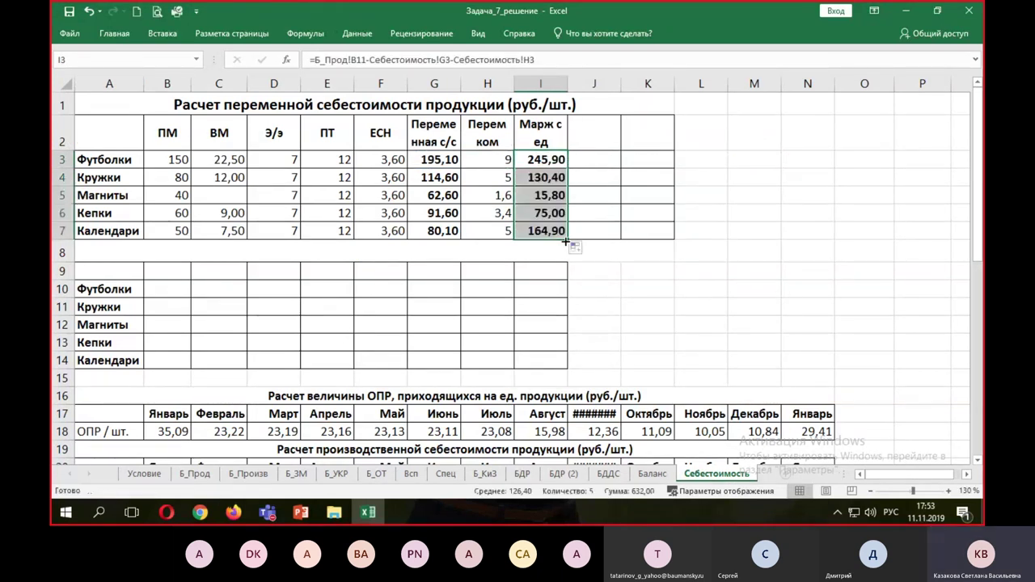
# Extend the header in cell I2 to "Марж приб с ед".
pyautogui.click(545, 139)
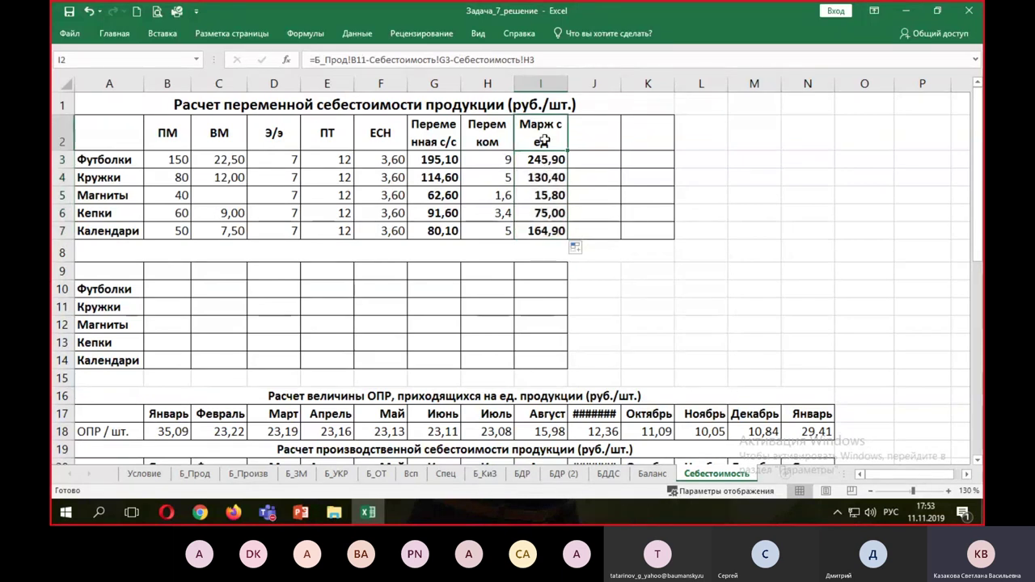
pyautogui.click(339, 60)
pyautogui.write('приб')
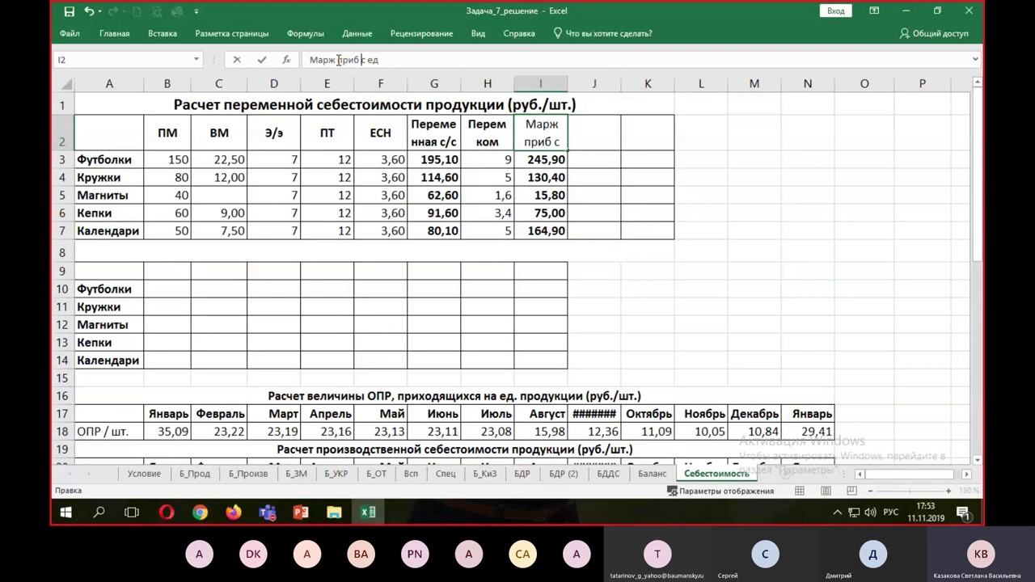
pyautogui.press('Return')
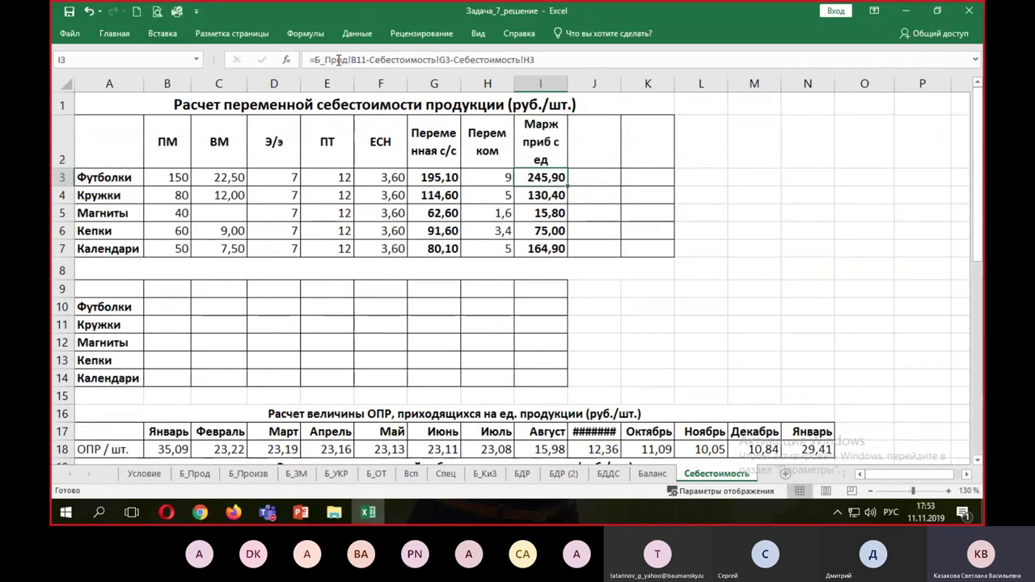
# Enter the column header "Марж рентаб" in cell J2.
pyautogui.click(599, 143)
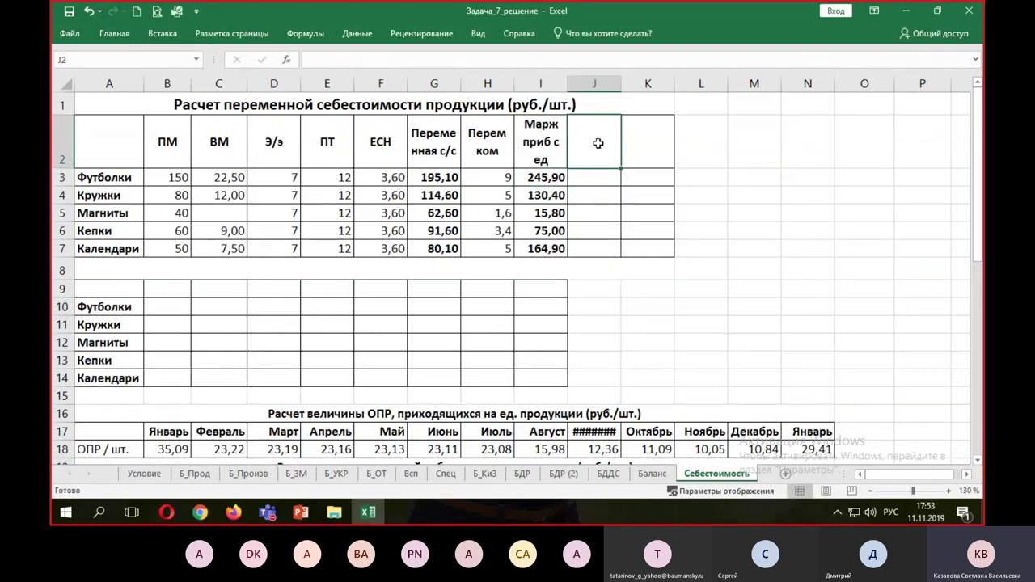
pyautogui.write('Mарж рент')
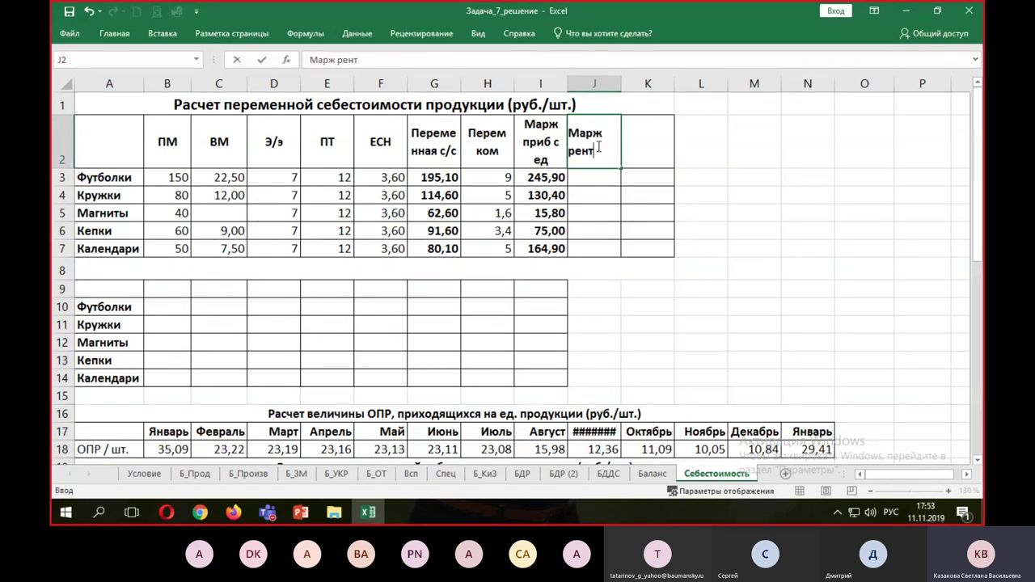
pyautogui.write('аб')
pyautogui.press('Return')
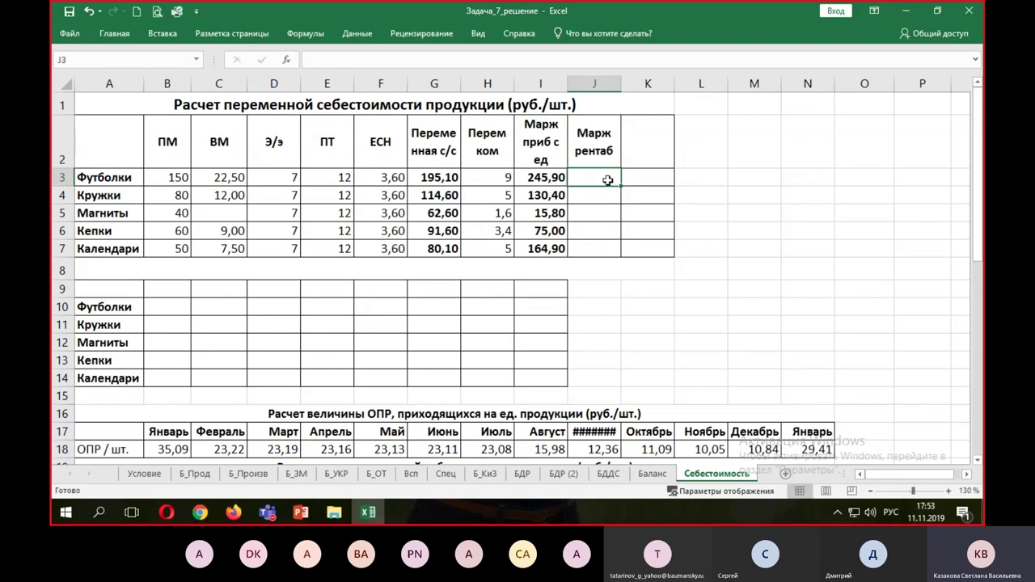
# Calculate the marginal profitability in J3 with =I3/Б_Прод!B11 and fill the formula down to J7.
pyautogui.write('=')
pyautogui.click(550, 177)
pyautogui.write('/')
pyautogui.click(195, 473)
pyautogui.click(154, 203)
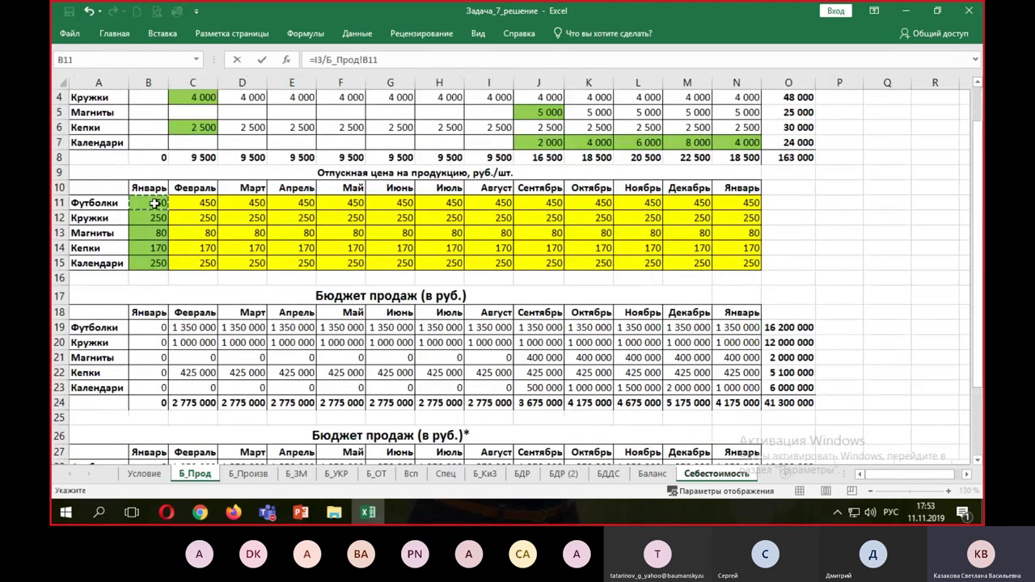
pyautogui.press('Return')
pyautogui.click(615, 180)
pyautogui.moveTo(622, 186); pyautogui.dragTo(622, 252)
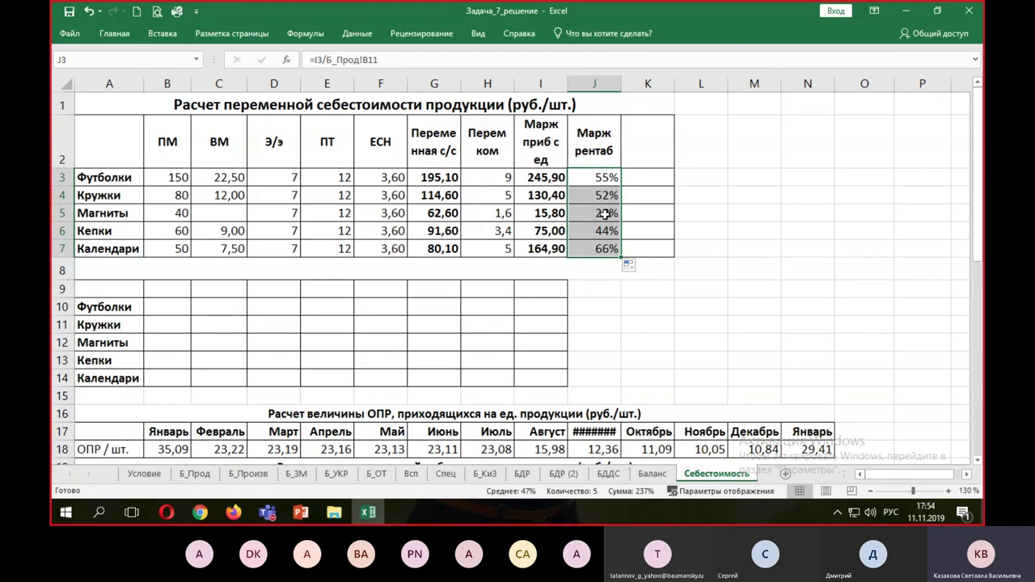
# Check the financial indicators on the PowerPoint slide, then review marginal profit in I3:I7 and marginal profitability in J3:J7 in Excel.
pyautogui.click(302, 514)
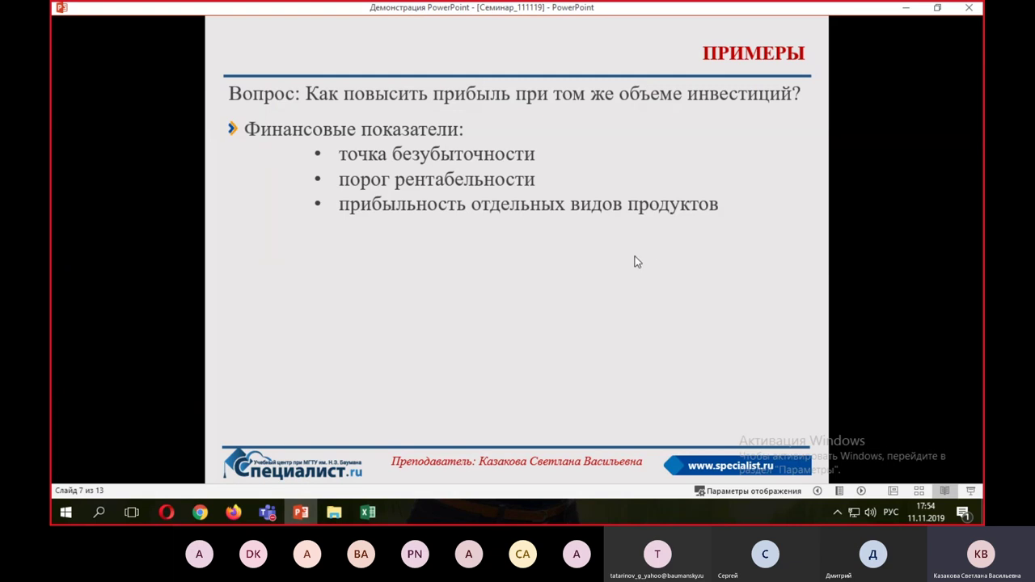
pyautogui.click(368, 512)
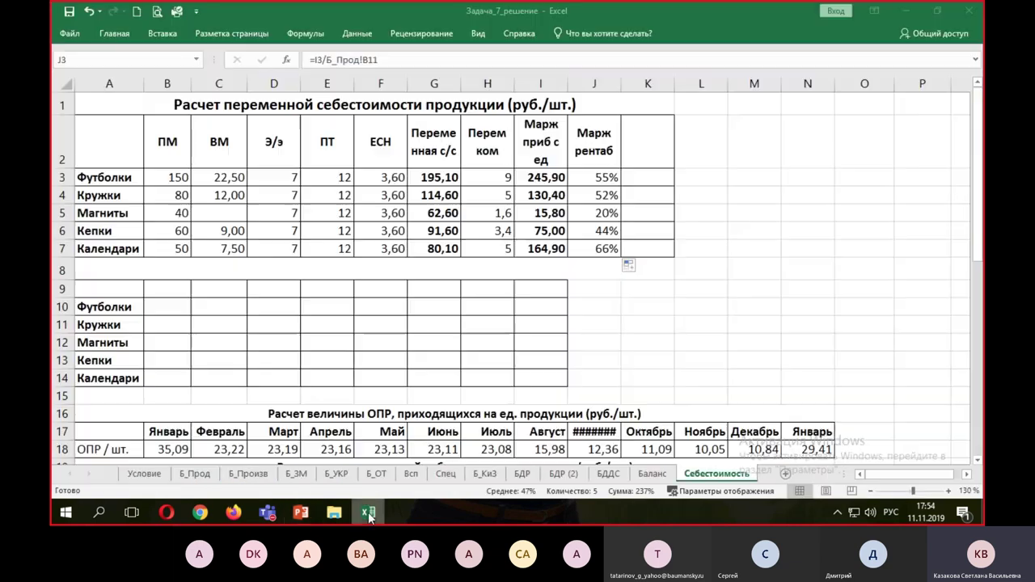
pyautogui.moveTo(550, 179); pyautogui.dragTo(545, 251)
pyautogui.moveTo(598, 179); pyautogui.dragTo(596, 245)
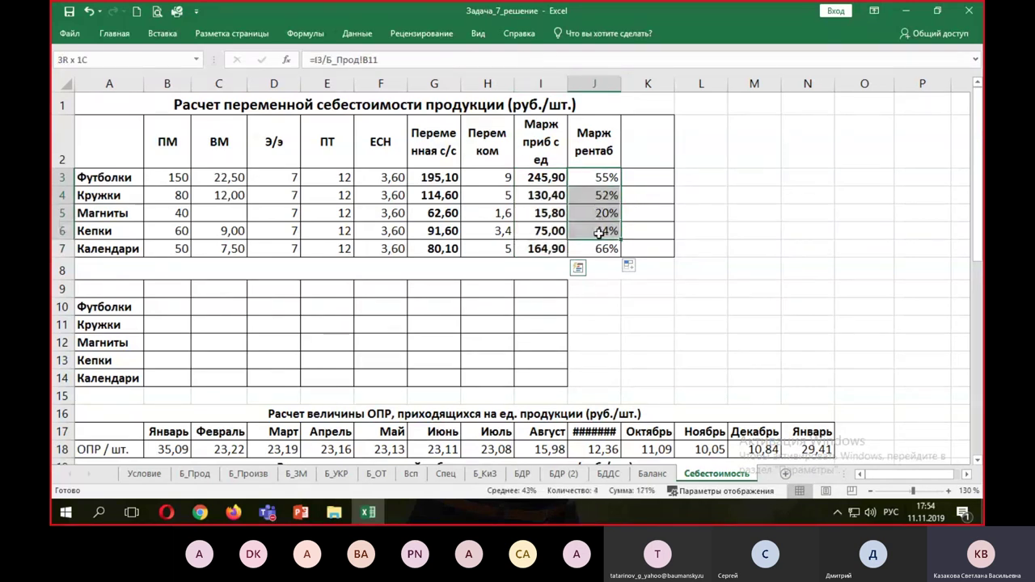
# Reveal the marketing indicators on the PowerPoint slide "ПРИМЕРЫ" through "анализ рыночных тенденций", consulting the Excel profitability table in between.
pyautogui.click(300, 512)
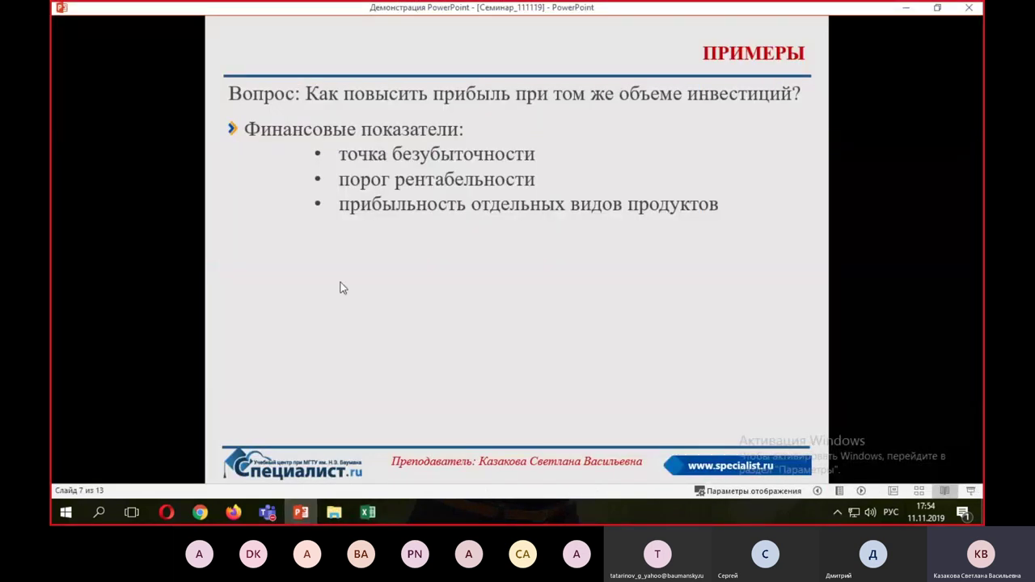
pyautogui.click(352, 247)
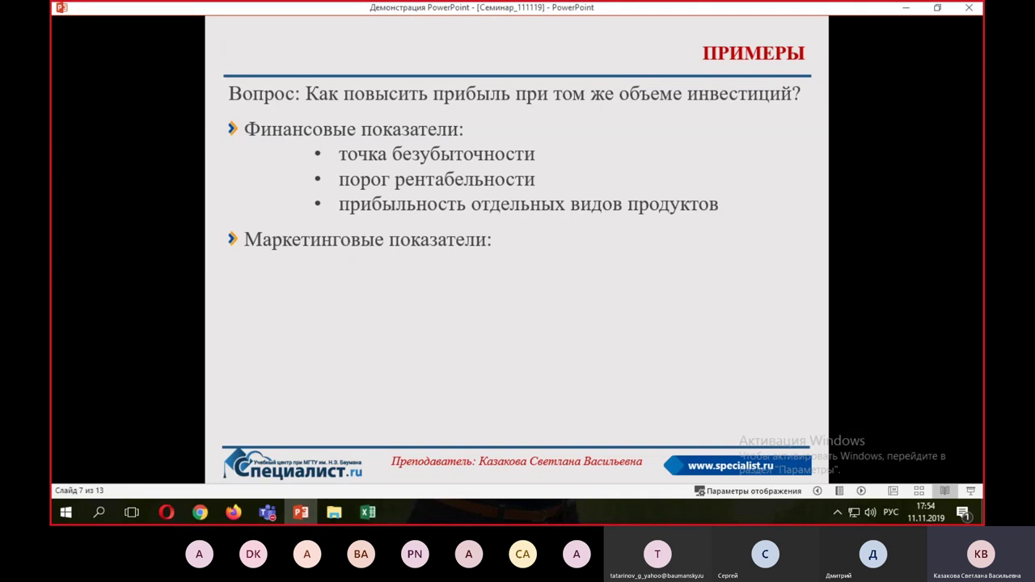
pyautogui.press('Right')
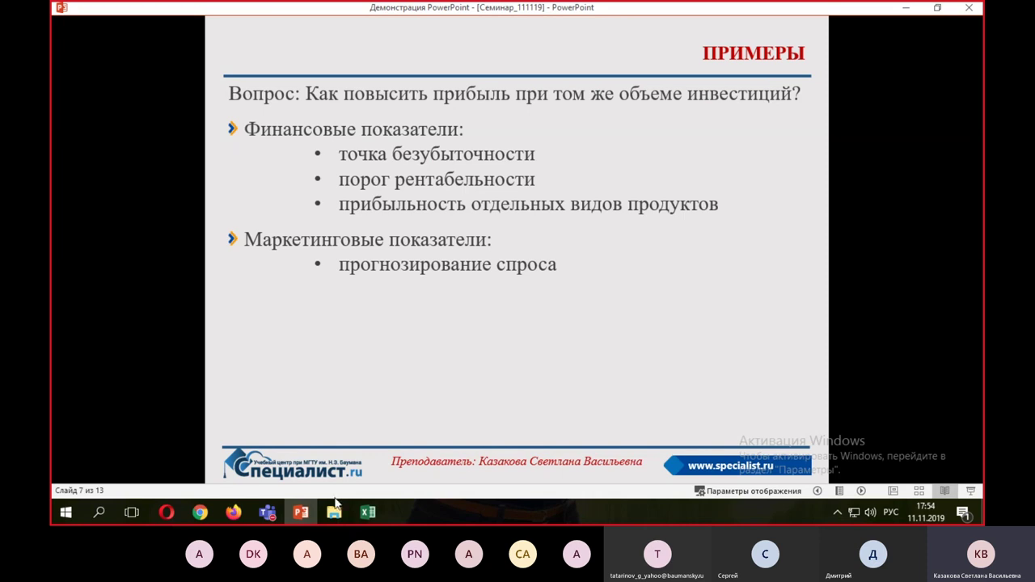
pyautogui.click(366, 516)
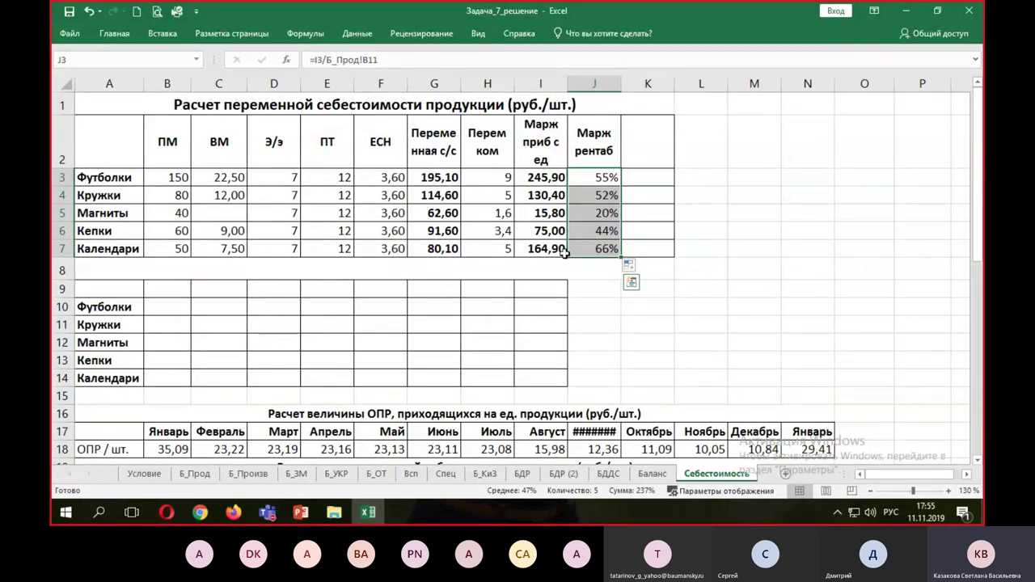
pyautogui.click(301, 512)
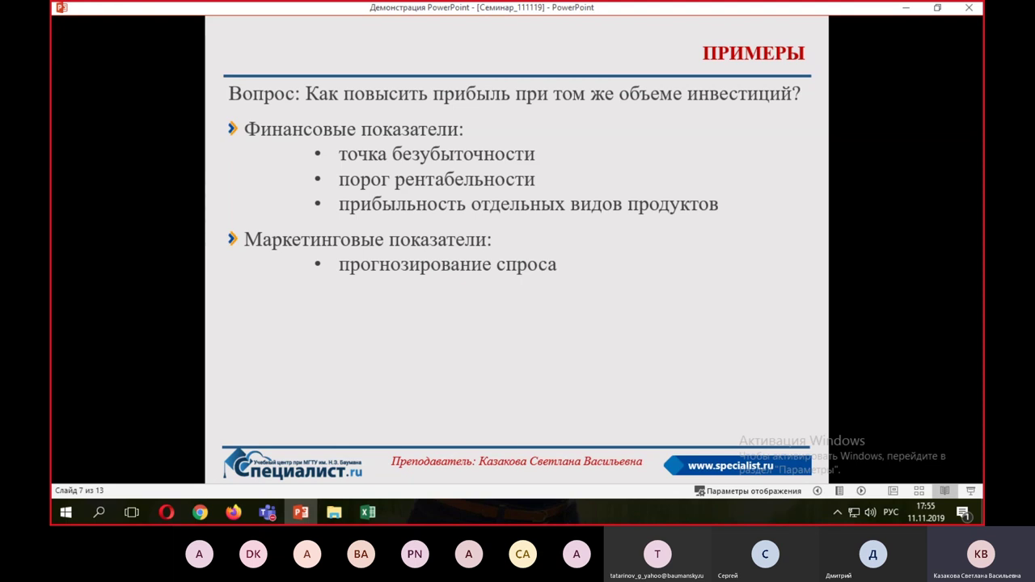
pyautogui.press('Right')
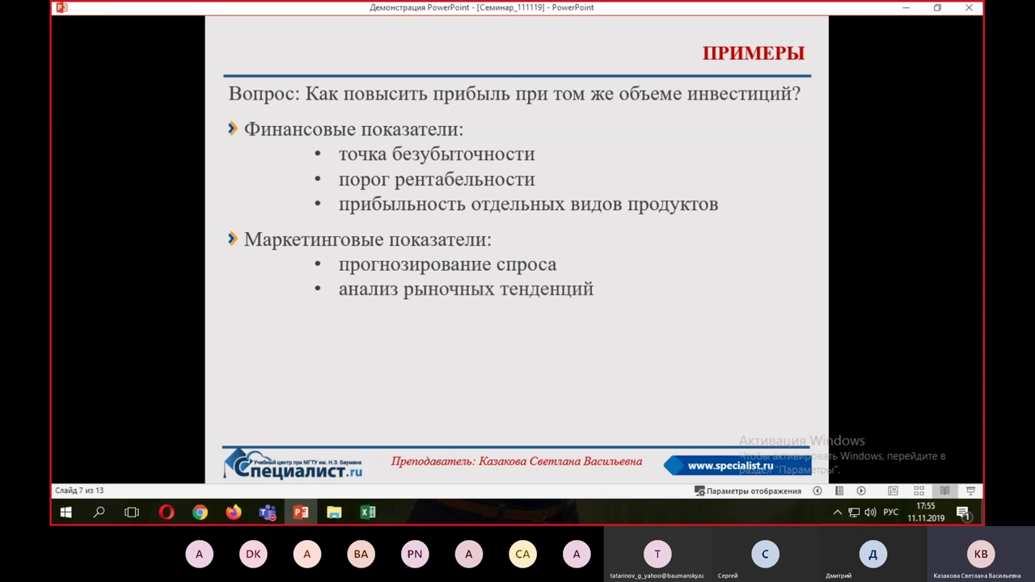
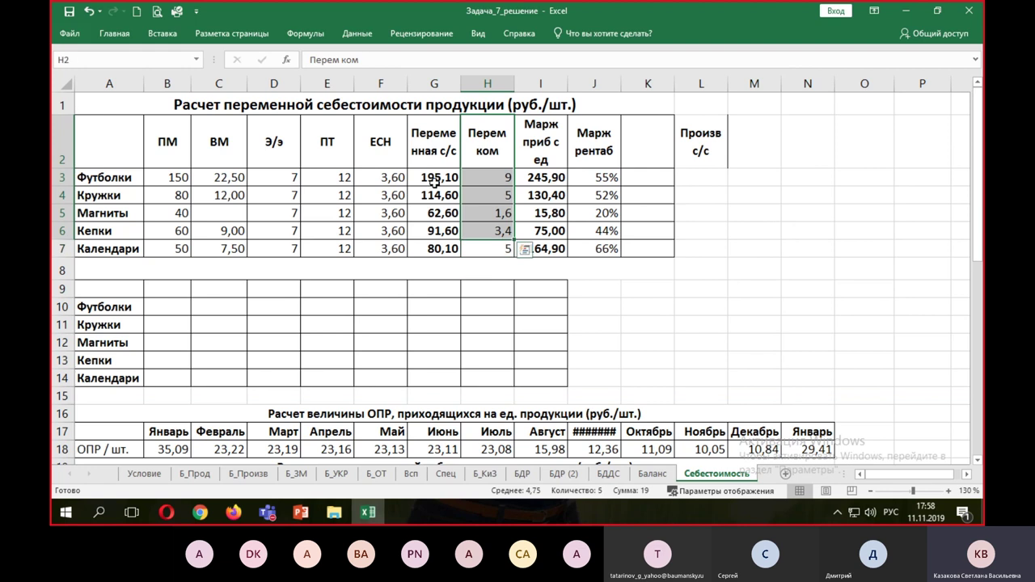
# Build a formula in L3 that divides the annual production overhead Б_Произв!O79 by the total output Б_Произв!O8.
pyautogui.click(481, 175)
pyautogui.moveTo(483, 192); pyautogui.dragTo(490, 254)
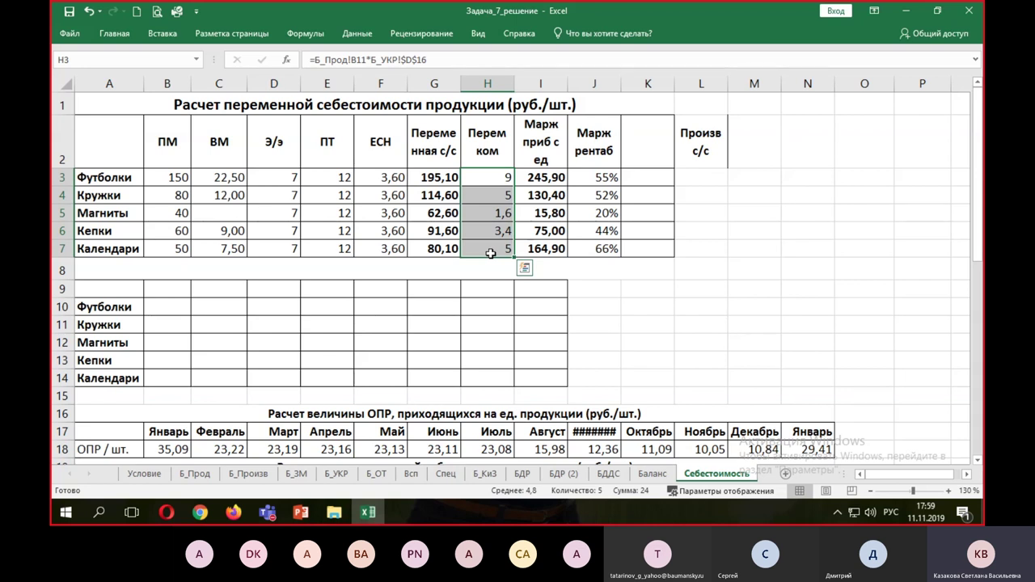
pyautogui.click(690, 178)
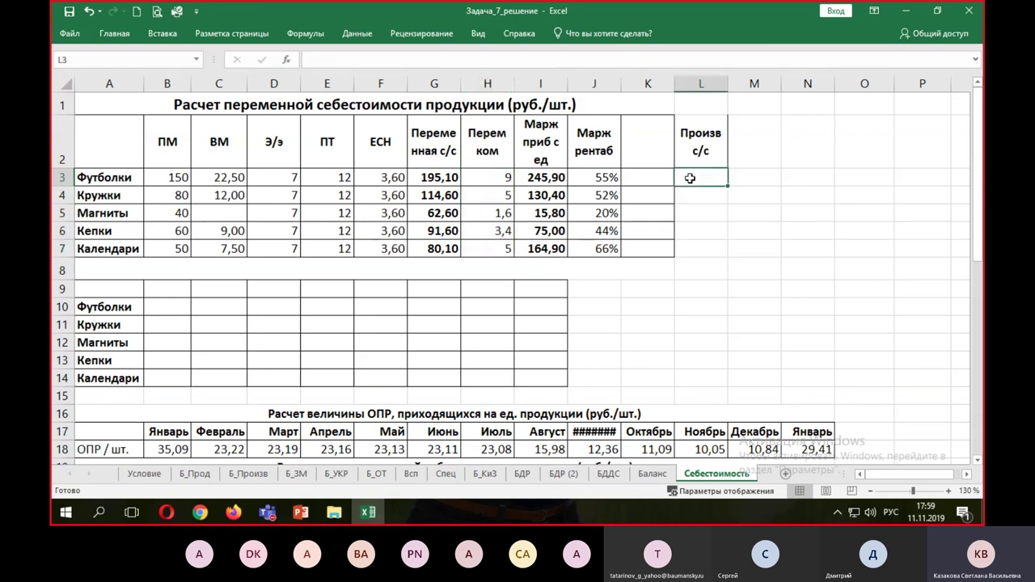
pyautogui.write('=')
pyautogui.click(247, 474)
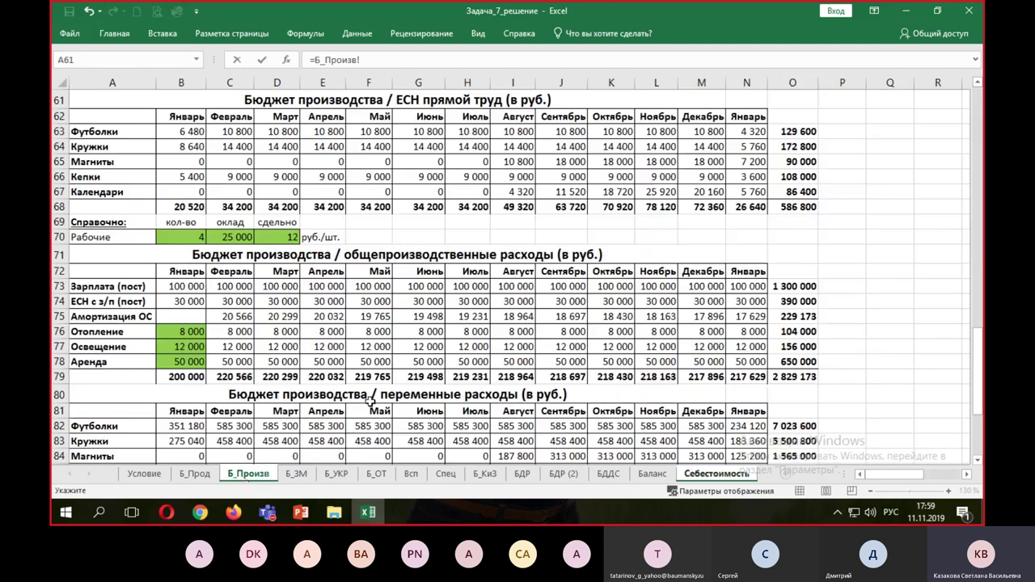
pyautogui.scroll(-5, 682, 313)
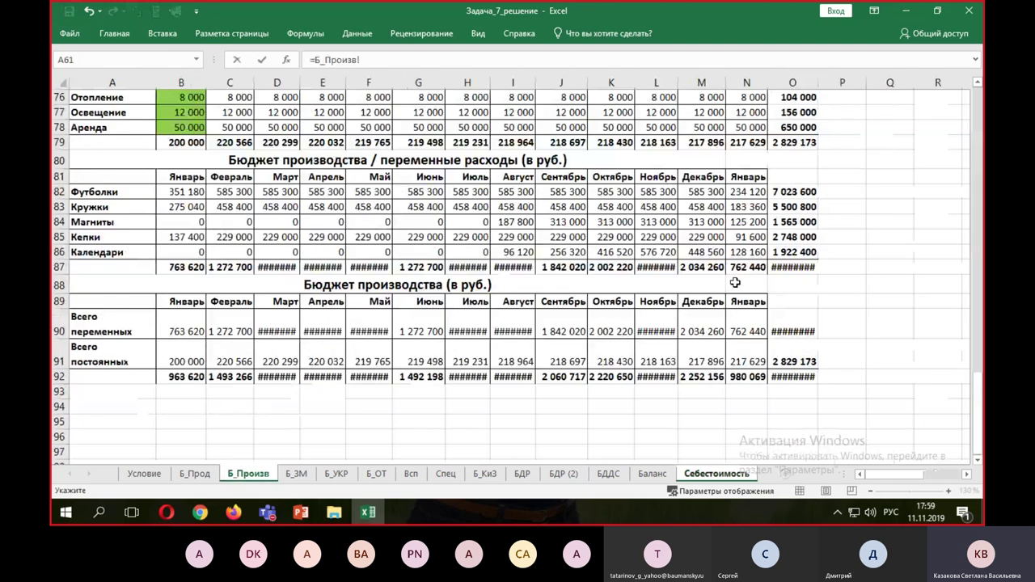
pyautogui.scroll(1, 662, 308)
pyautogui.click(787, 187)
pyautogui.write('/')
pyautogui.scroll(16, 822, 220)
pyautogui.scroll(8, 822, 220)
pyautogui.click(793, 206)
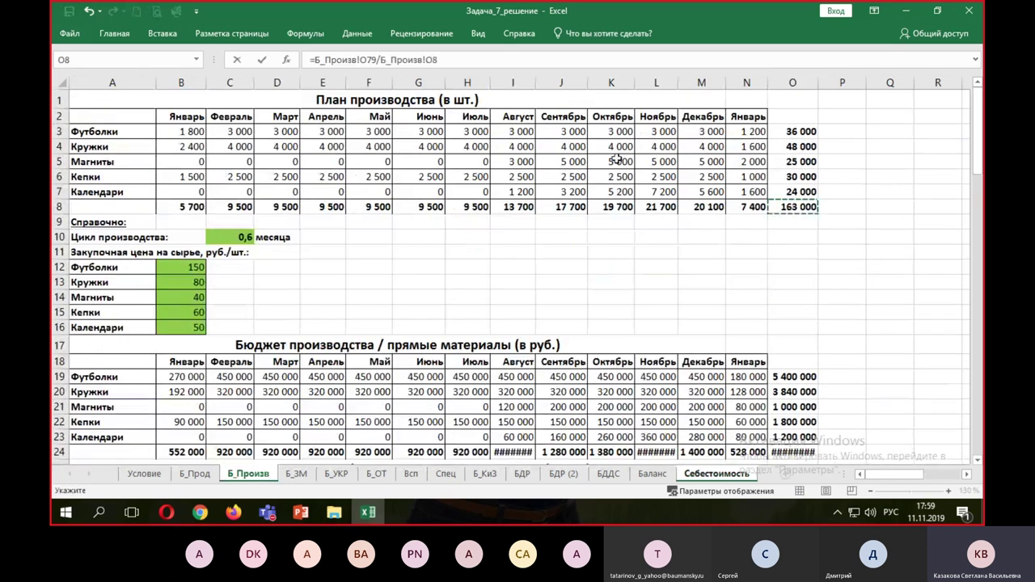
# Make both references in the L3 formula absolute, giving =Б_Произв!$O$79/Б_Произв!$O$8, and fill it down to L7.
pyautogui.moveTo(332, 59); pyautogui.dragTo(484, 59)
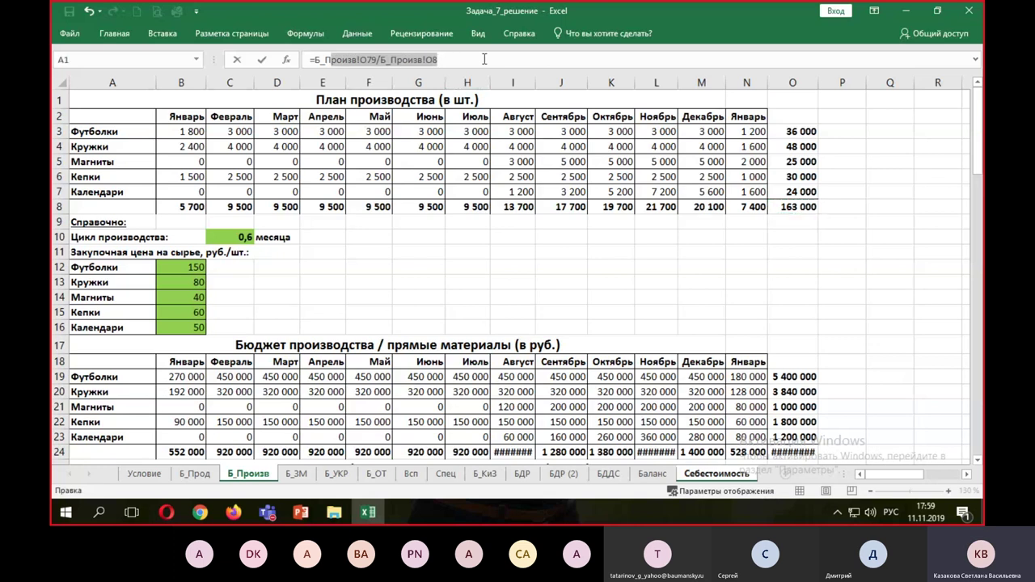
pyautogui.press('F4')
pyautogui.press('Return')
pyautogui.click(696, 180)
pyautogui.moveTo(726, 184); pyautogui.dragTo(728, 249)
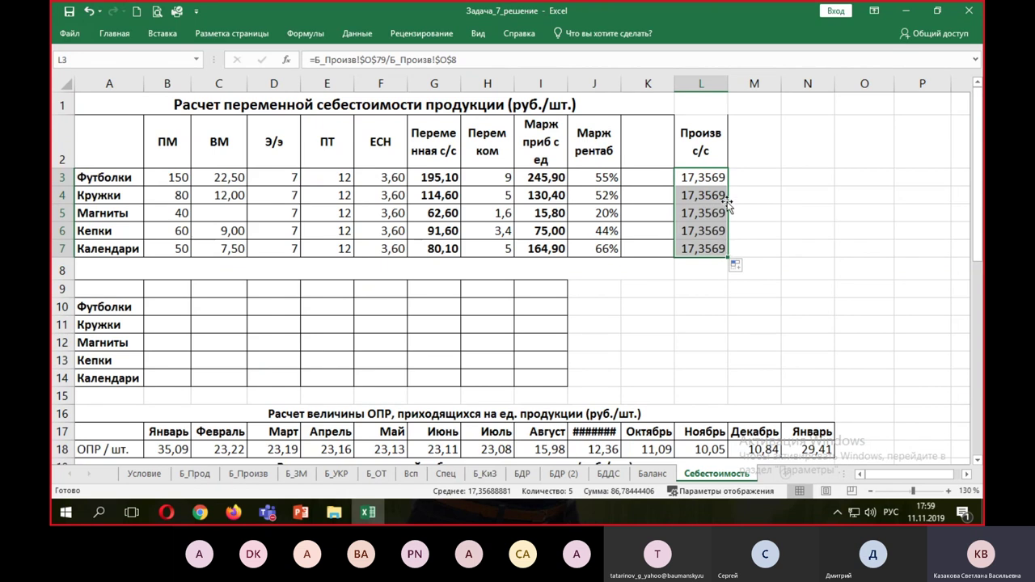
# Copy the two-decimal number format from cell F3 to the overhead values in L3:L7.
pyautogui.click(384, 181)
pyautogui.click(114, 33)
pyautogui.click(100, 86)
pyautogui.moveTo(696, 178); pyautogui.dragTo(694, 253)
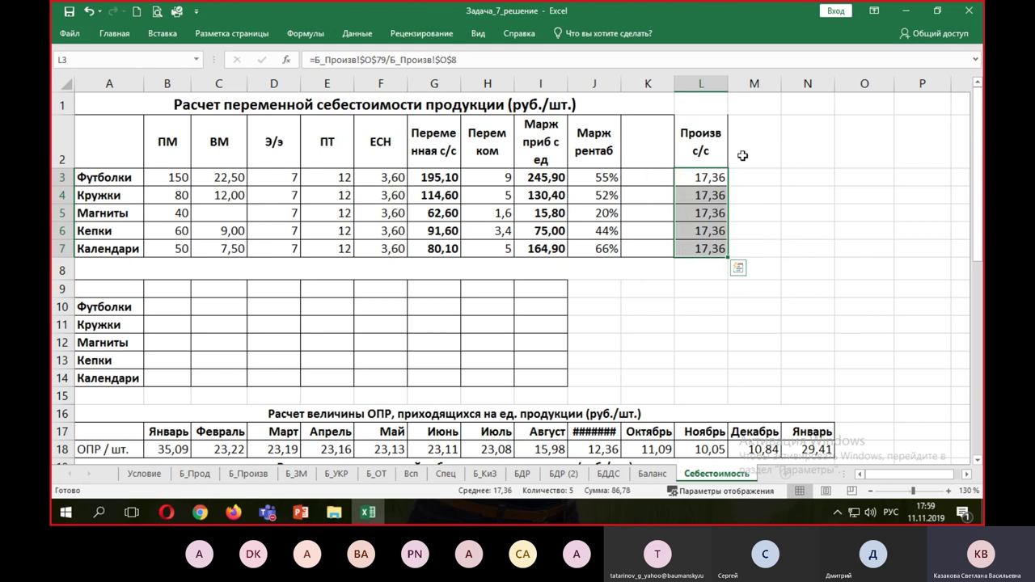
# Rename the header in L2 to "ОПР/ед".
pyautogui.click(700, 149)
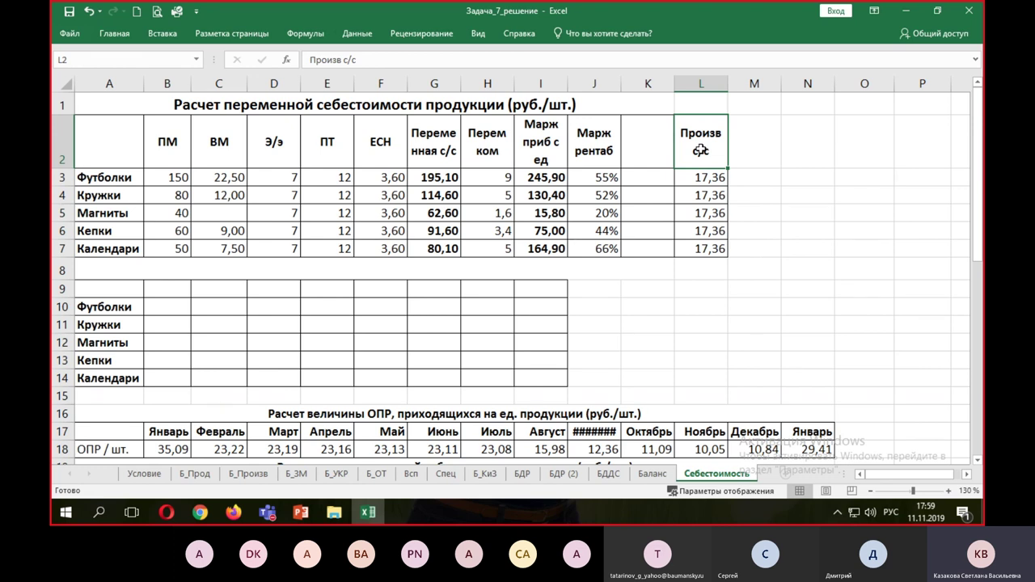
pyautogui.write('Ц')
pyautogui.press('BackSpace')
pyautogui.write('ОПР')
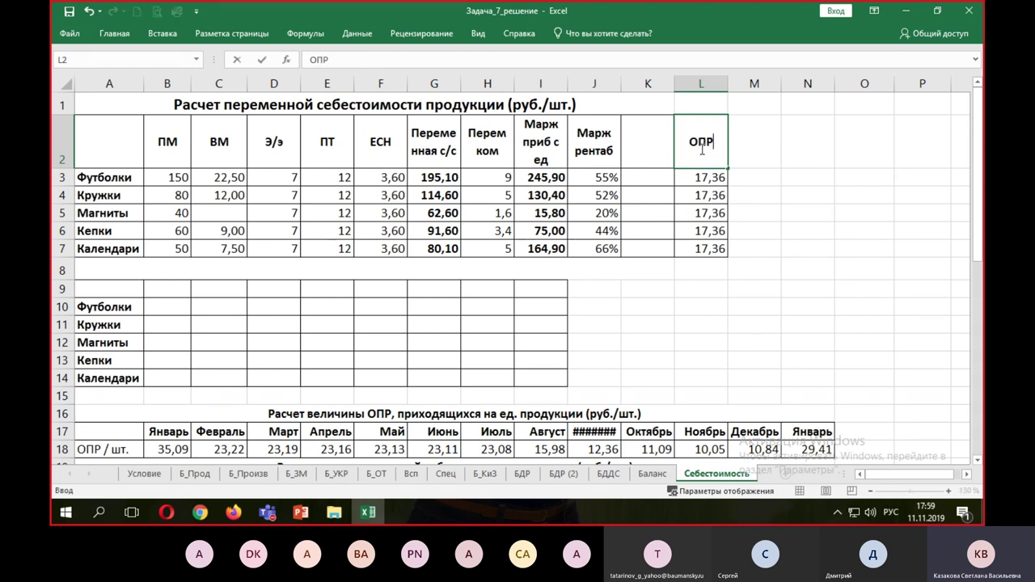
pyautogui.write('/ел')
pyautogui.press('BackSpace')
pyautogui.write('д')
pyautogui.click(648, 154)
# Extend the "ОПР/ед" header and the table borders across columns M to O, leaving M3:O7 empty.
pyautogui.moveTo(649, 174); pyautogui.dragTo(651, 246)
pyautogui.moveTo(701, 146); pyautogui.dragTo(890, 252)
pyautogui.moveTo(748, 180); pyautogui.dragTo(863, 242)
pyautogui.press('Delete')
# Delete the empty cells K2:K7, shifting the remaining cells left.
pyautogui.moveTo(643, 121); pyautogui.dragTo(647, 178)
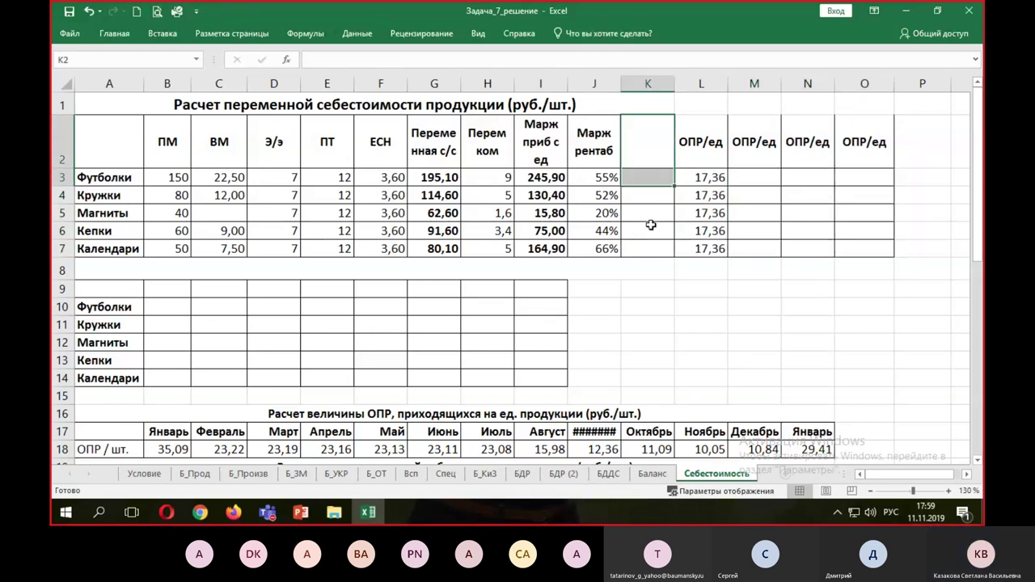
pyautogui.moveTo(651, 225); pyautogui.dragTo(652, 243)
pyautogui.rightClick(654, 208)
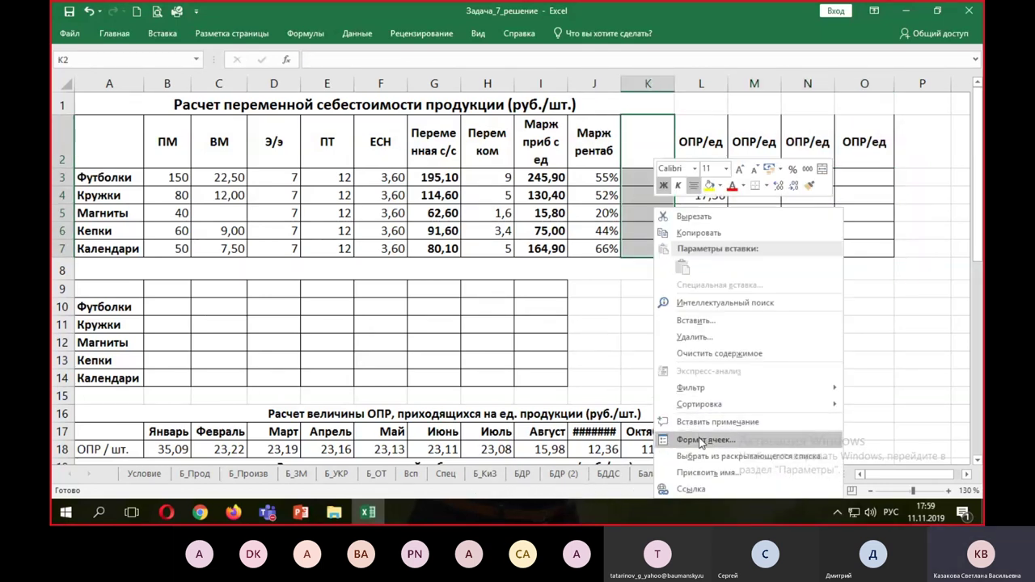
pyautogui.click(698, 337)
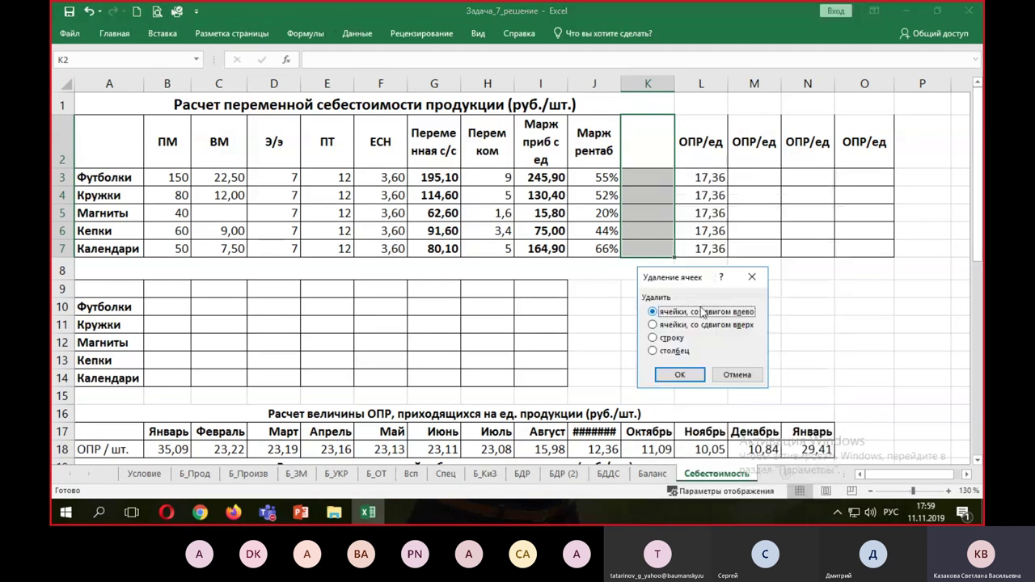
pyautogui.click(680, 375)
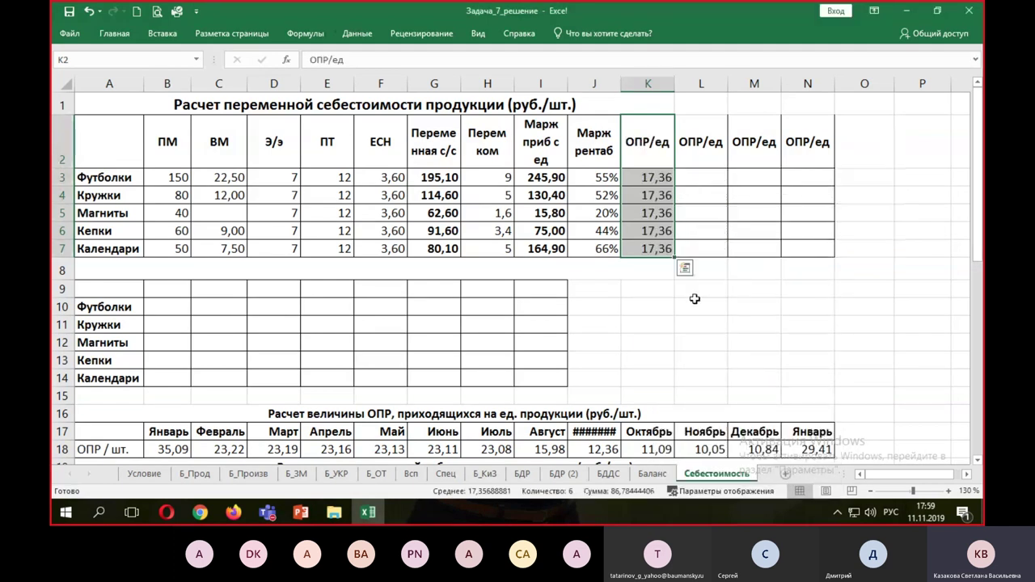
# Replace the header in L2 with "Полная с/с".
pyautogui.click(700, 144)
pyautogui.write('Произ с')
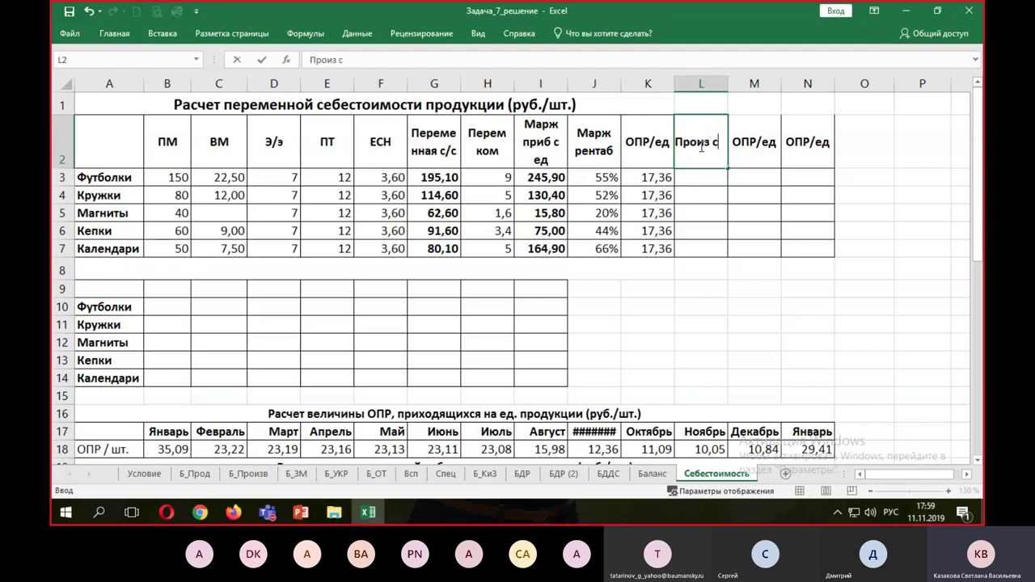
pyautogui.write('/с')
pyautogui.press('Return')
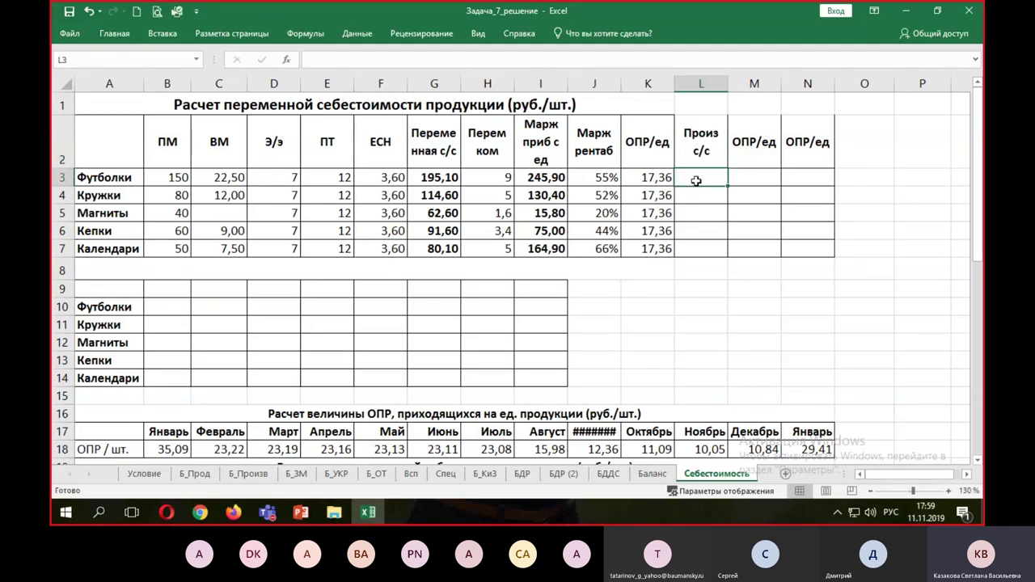
pyautogui.click(697, 155)
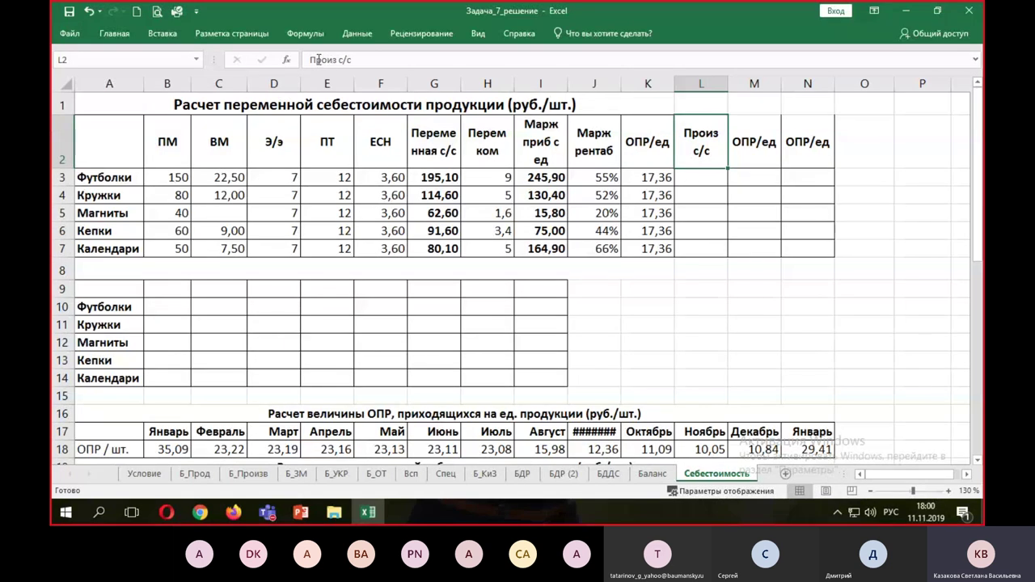
pyautogui.click(318, 60)
pyautogui.doubleClick(318, 60)
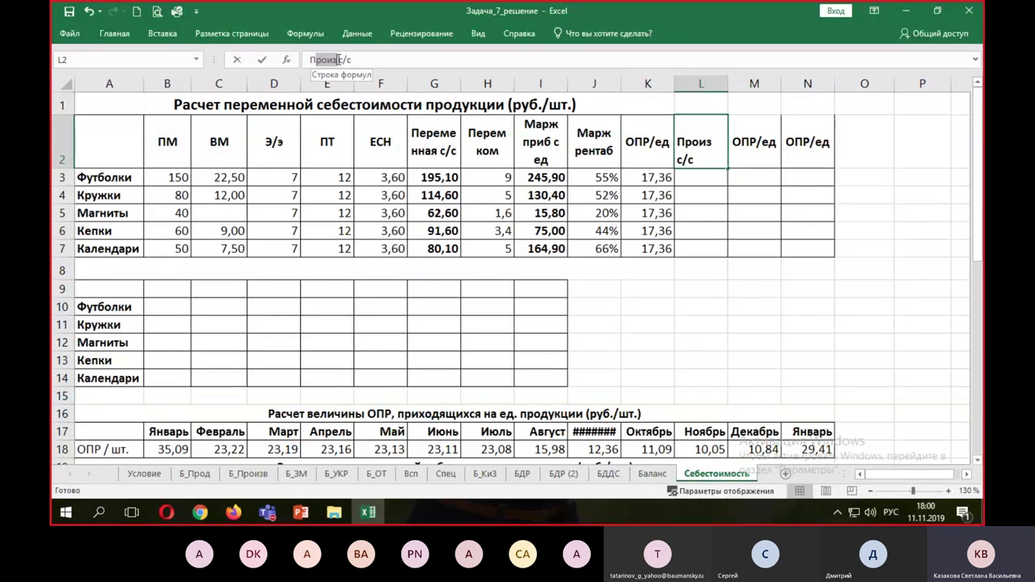
pyautogui.write('Полная')
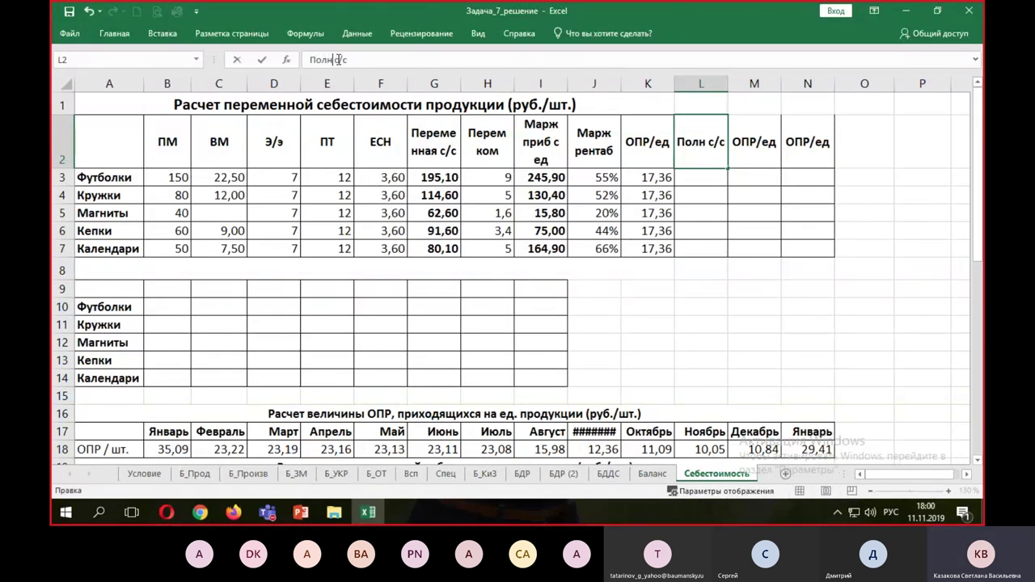
pyautogui.click(654, 340)
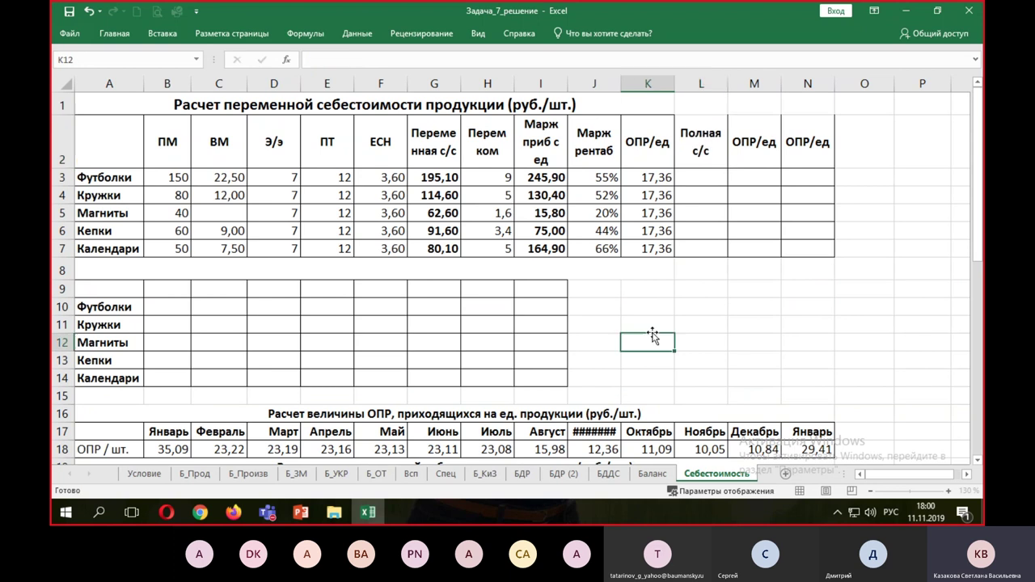
# Calculate the full unit cost in L3 as =G3+K3+H3 and fill the formula down to L7.
pyautogui.click(700, 179)
pyautogui.write('=')
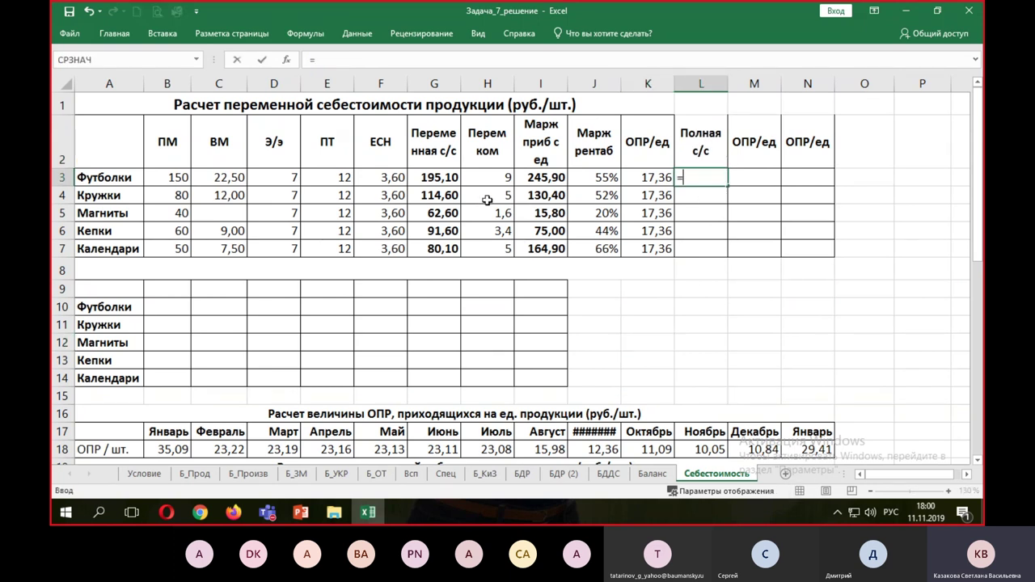
pyautogui.click(445, 180)
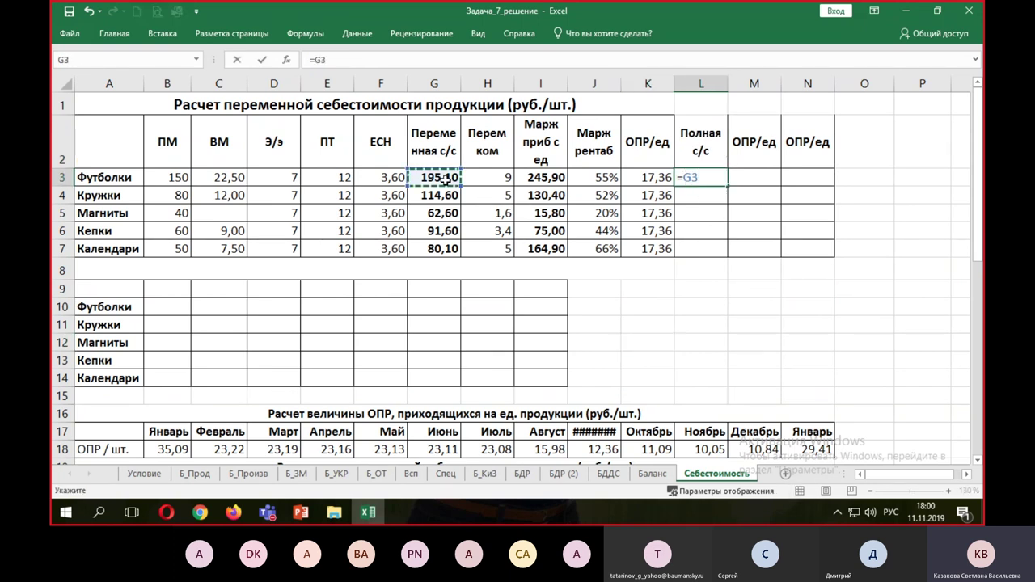
pyautogui.write('+')
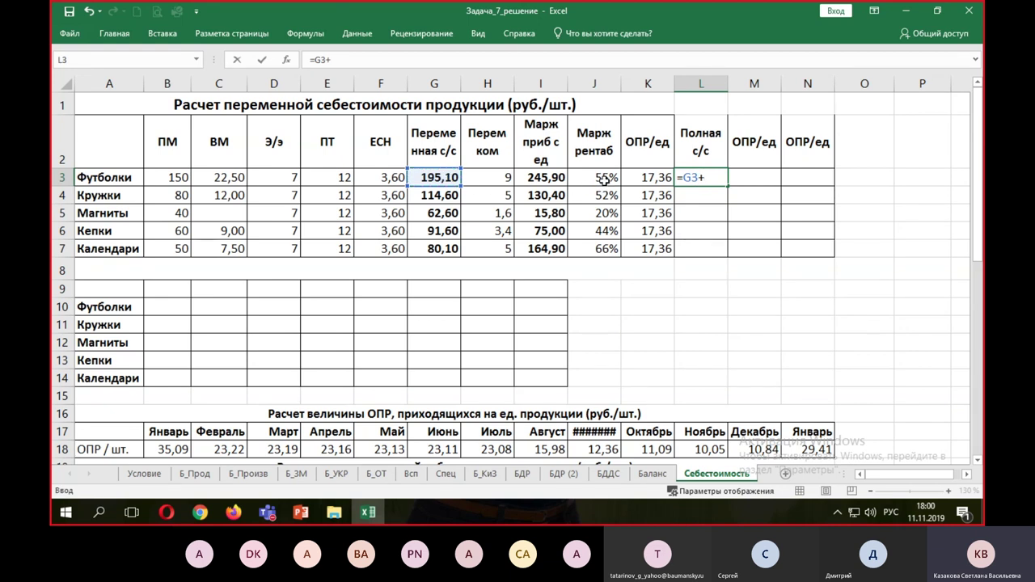
pyautogui.click(662, 175)
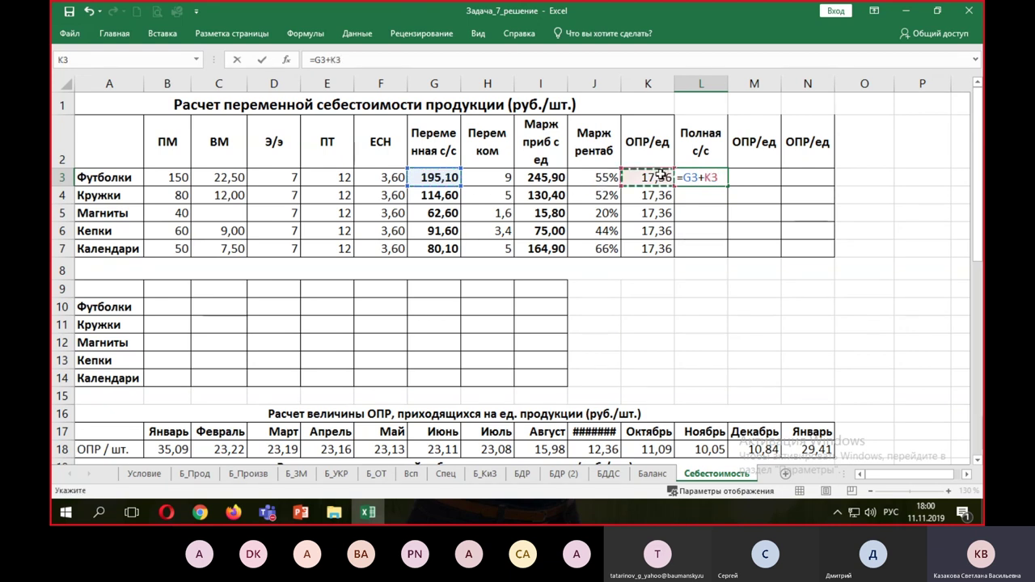
pyautogui.write('+')
pyautogui.click(504, 177)
pyautogui.hotkey('ctrl', 'Return')
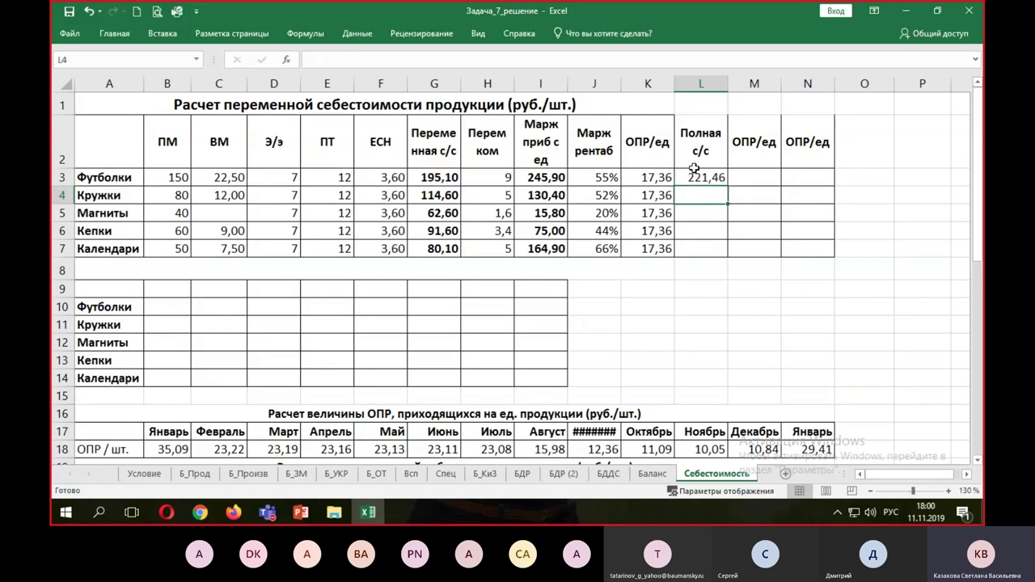
pyautogui.moveTo(726, 185); pyautogui.dragTo(731, 253)
# Replace the header in M2 with "Приб от продаж".
pyautogui.click(754, 148)
pyautogui.write('П')
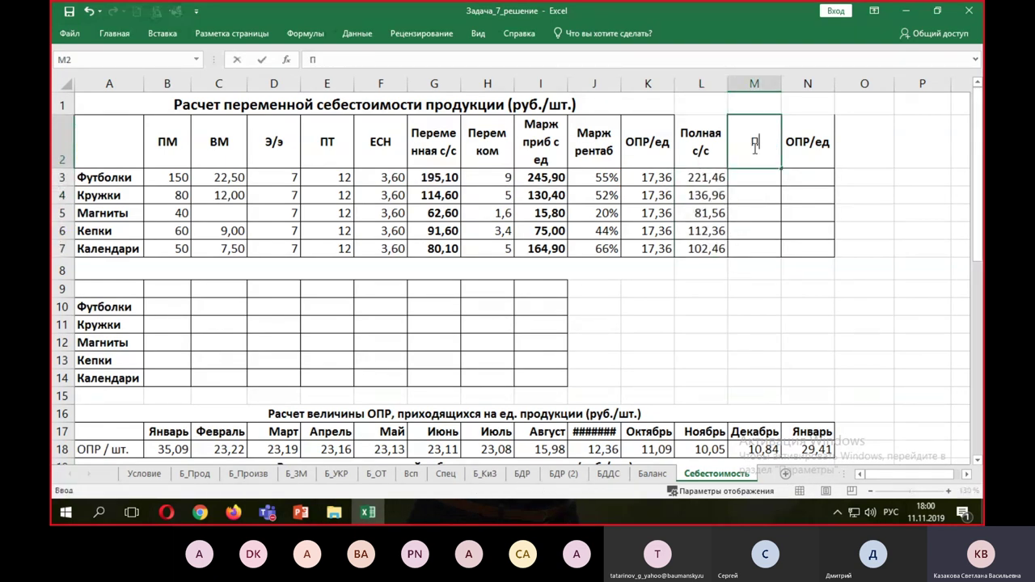
pyautogui.write('риб от продаж')
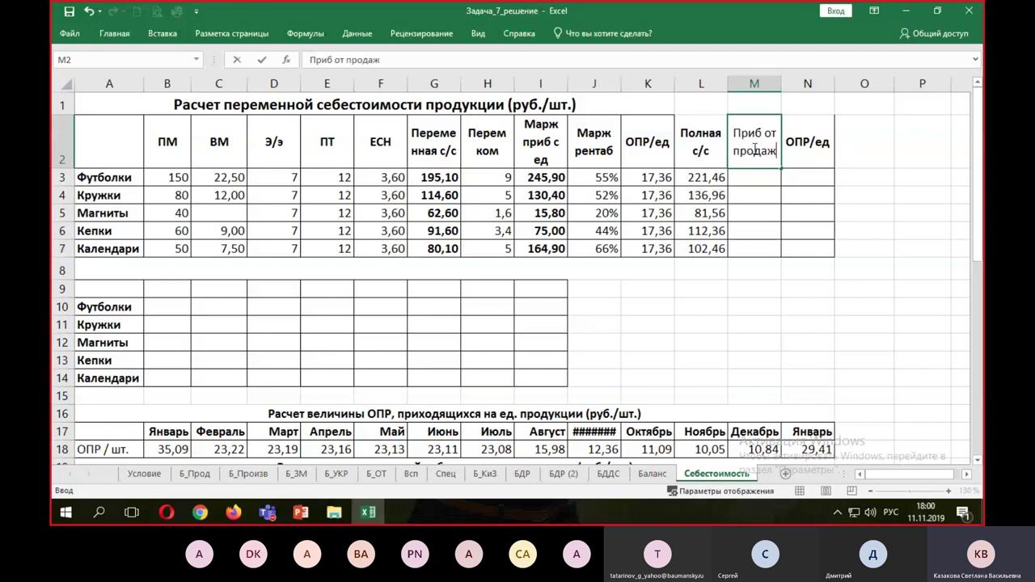
pyautogui.press('Return')
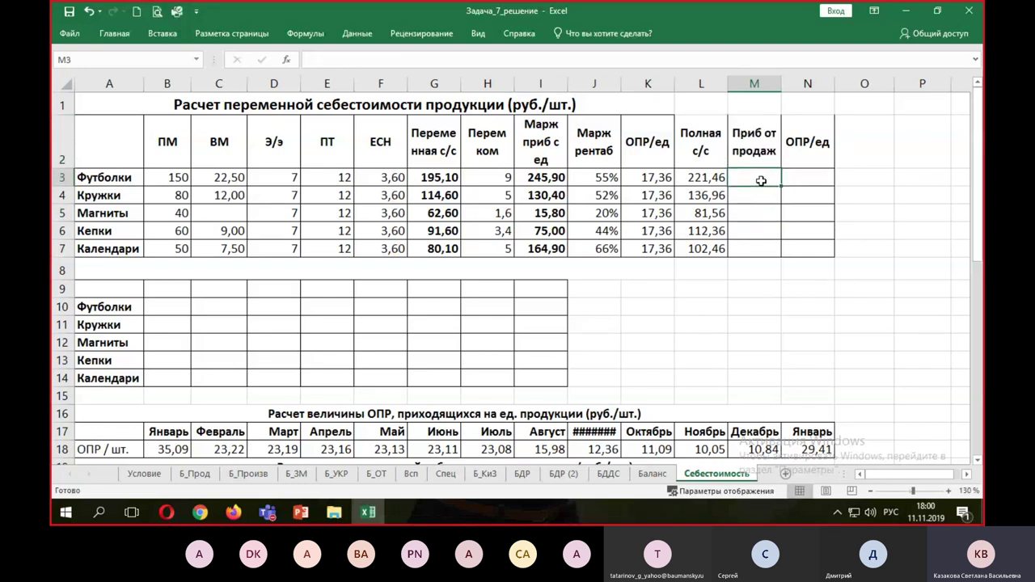
# Build a formula in M3 that subtracts the full cost from the selling price: =Б_Прод!B11-Себестоимость!L3.
pyautogui.write('=')
pyautogui.click(194, 473)
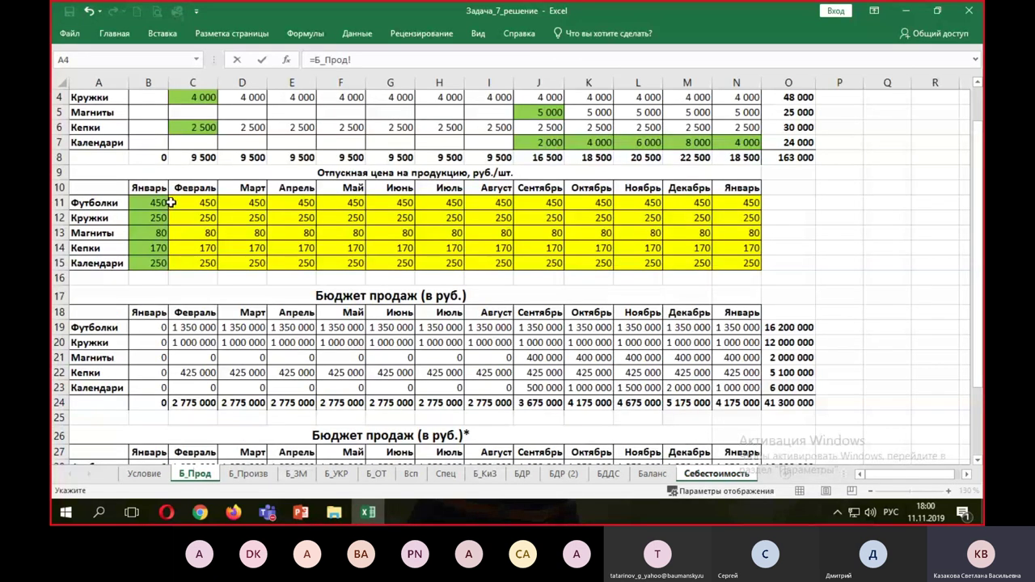
pyautogui.click(150, 200)
pyautogui.write('-')
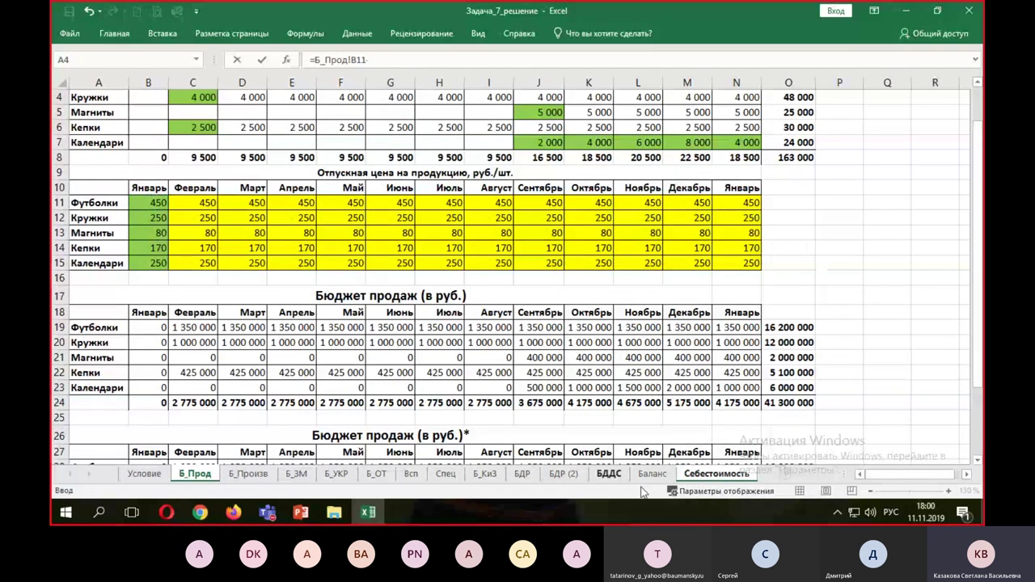
pyautogui.click(706, 477)
pyautogui.click(701, 177)
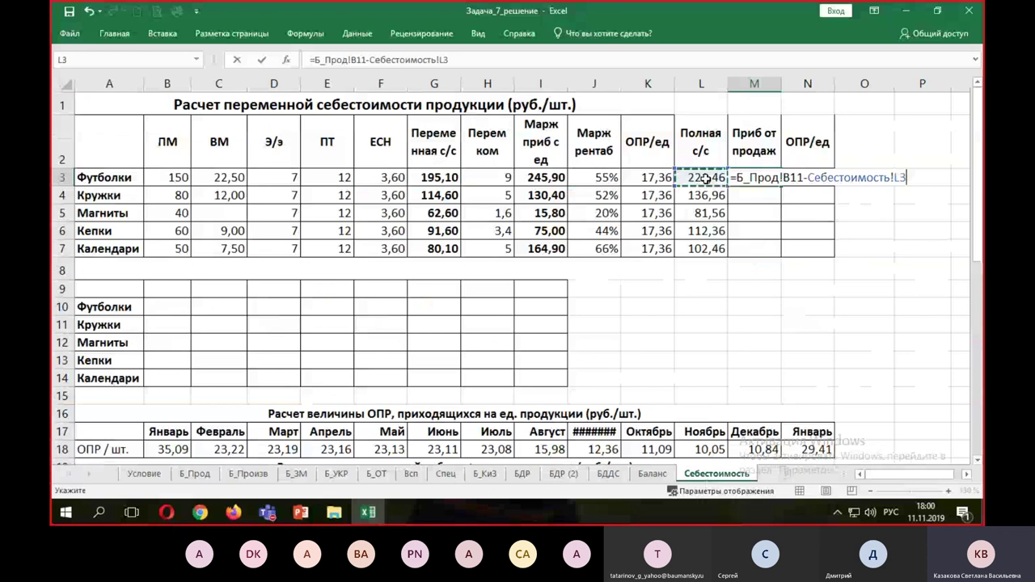
pyautogui.press('Return')
# Fill the sales profit formula from M3 down to M7 and clear the leftover header in N2.
pyautogui.click(754, 175)
pyautogui.moveTo(781, 186); pyautogui.dragTo(778, 253)
pyautogui.click(813, 142)
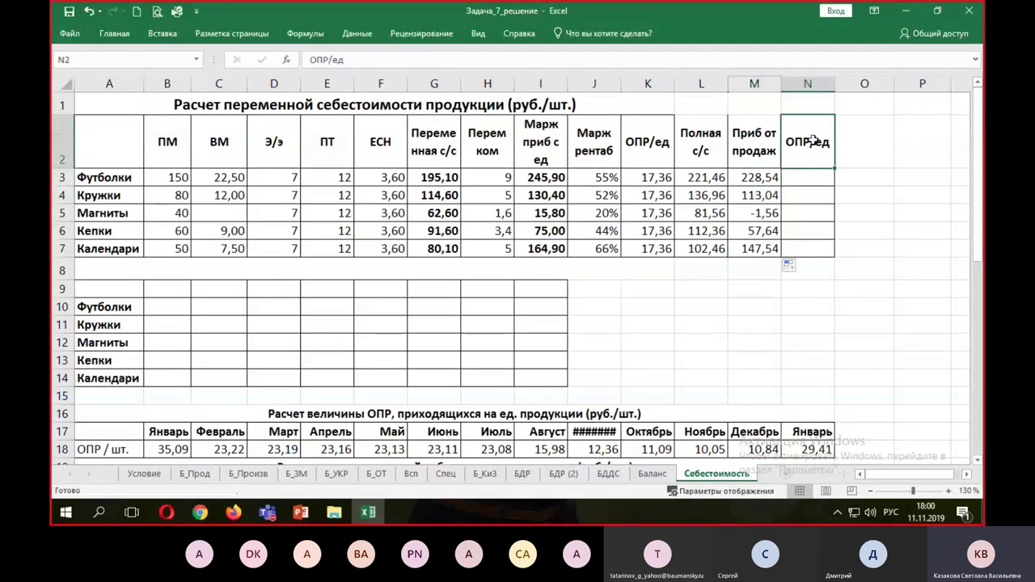
pyautogui.press('Delete')
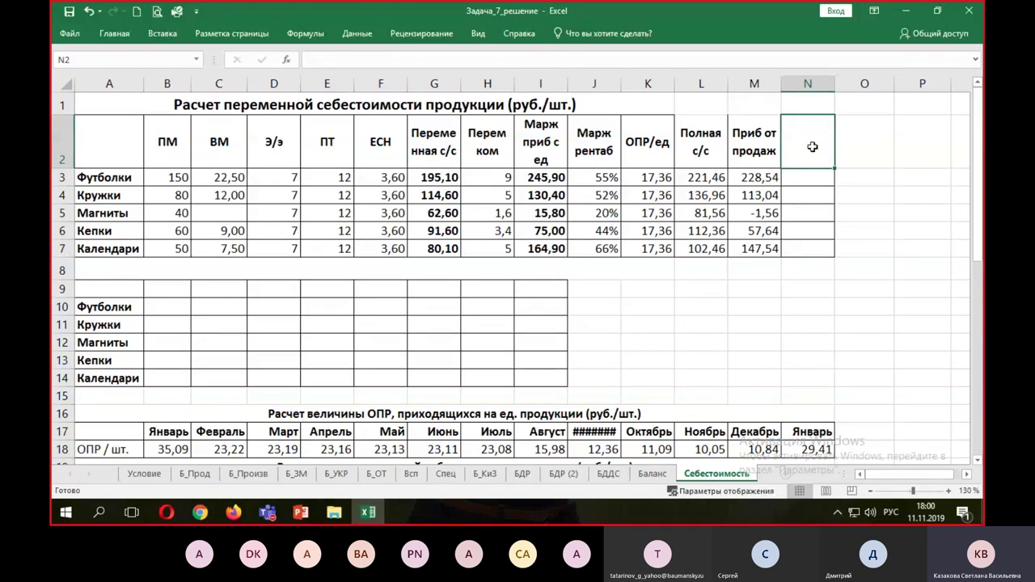
# Examine the sales profit for Магниты and each product's marginal profitability against the overall figure on БДР (2), then switch to the PowerPoint slide "ПРИМЕРЫ".
pyautogui.click(749, 214)
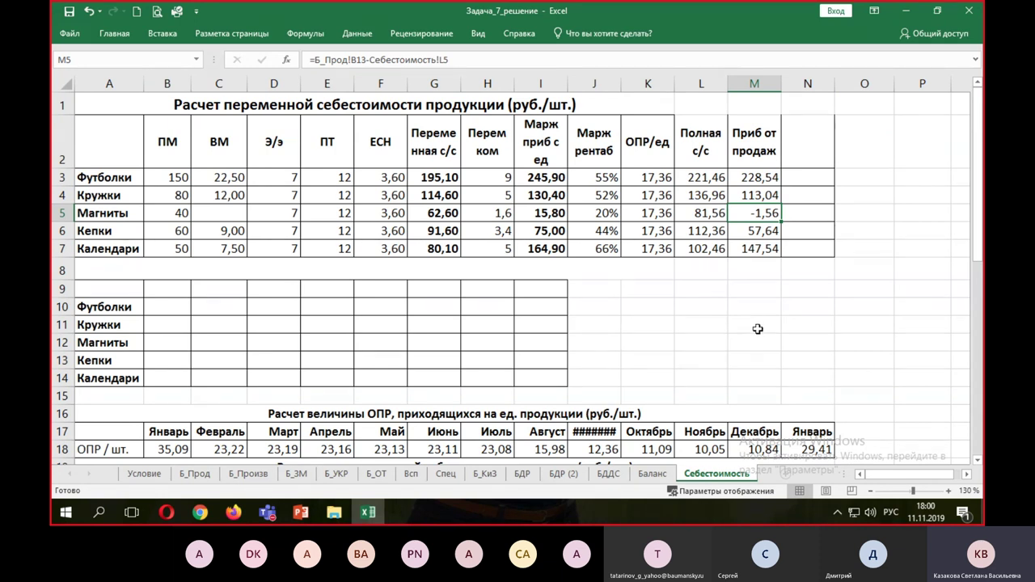
pyautogui.moveTo(602, 176); pyautogui.dragTo(600, 251)
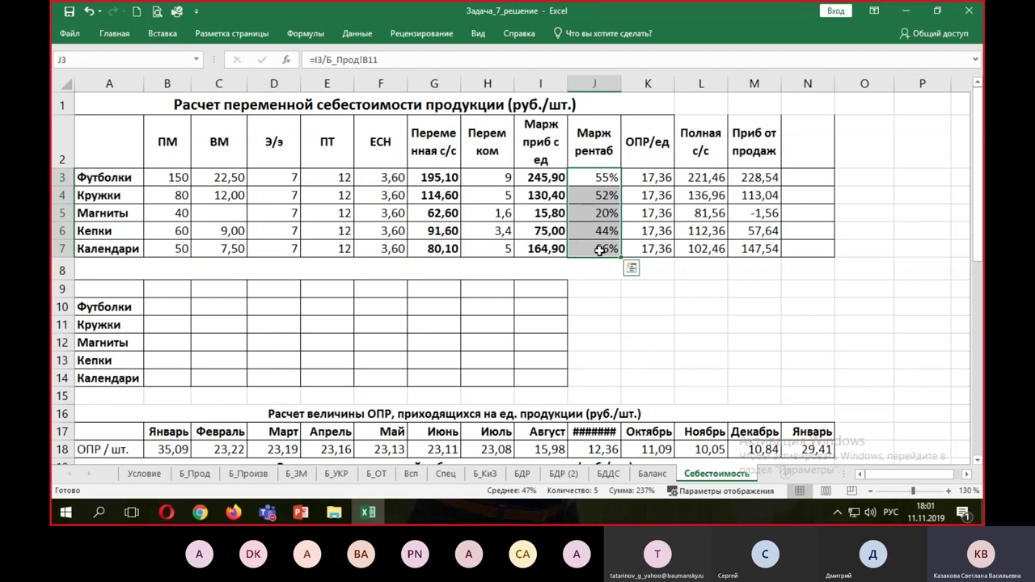
pyautogui.moveTo(599, 177); pyautogui.dragTo(596, 248)
pyautogui.click(581, 214)
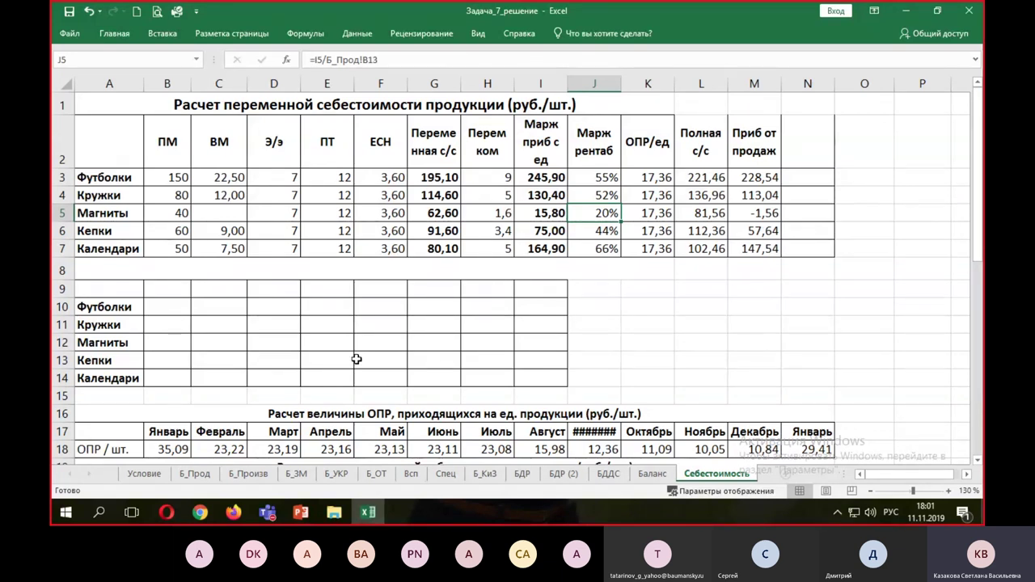
pyautogui.click(560, 475)
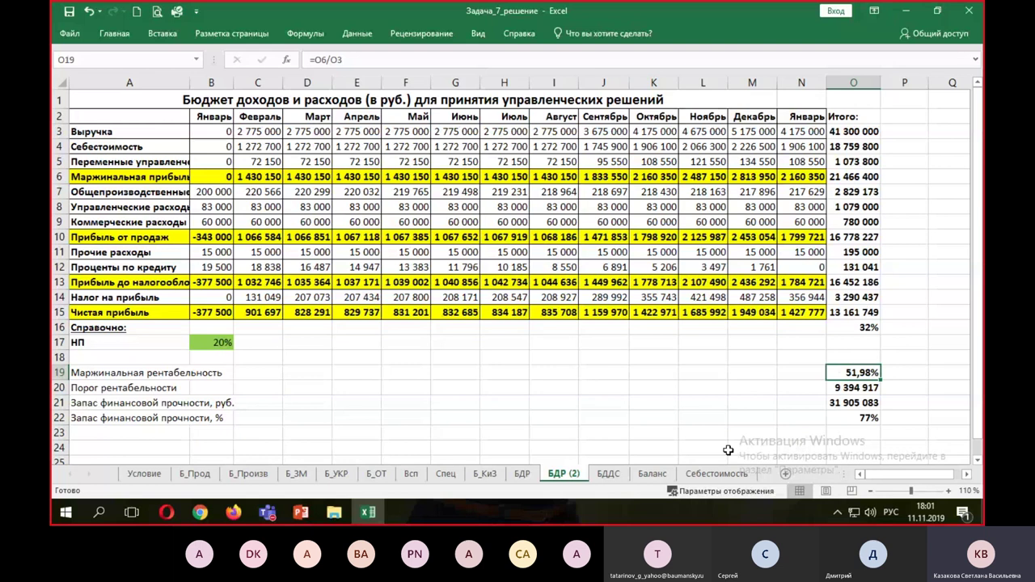
pyautogui.click(716, 474)
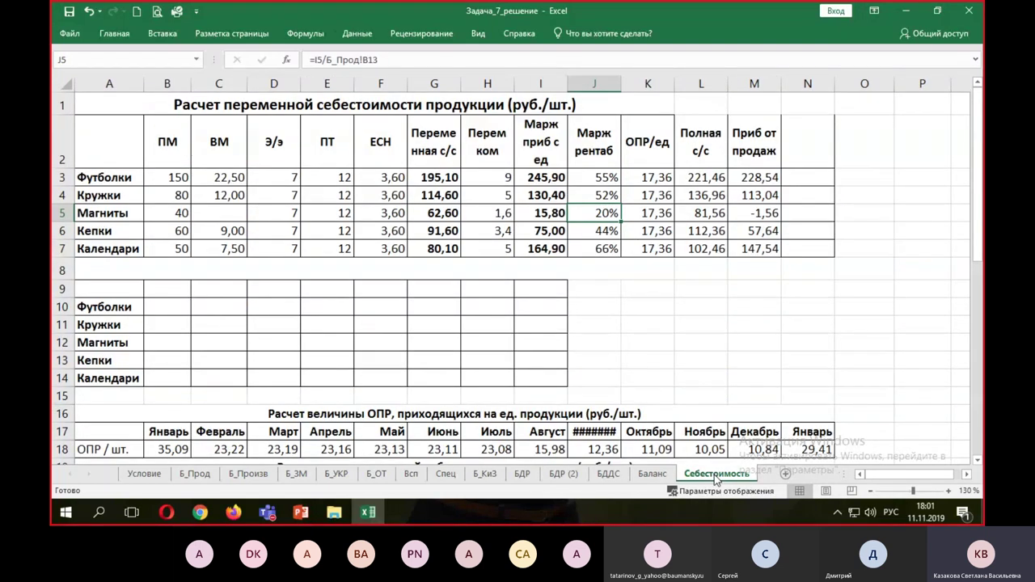
pyautogui.moveTo(585, 176); pyautogui.dragTo(599, 195)
pyautogui.keyDown('ctrl'); pyautogui.click(601, 250); pyautogui.keyUp('ctrl')
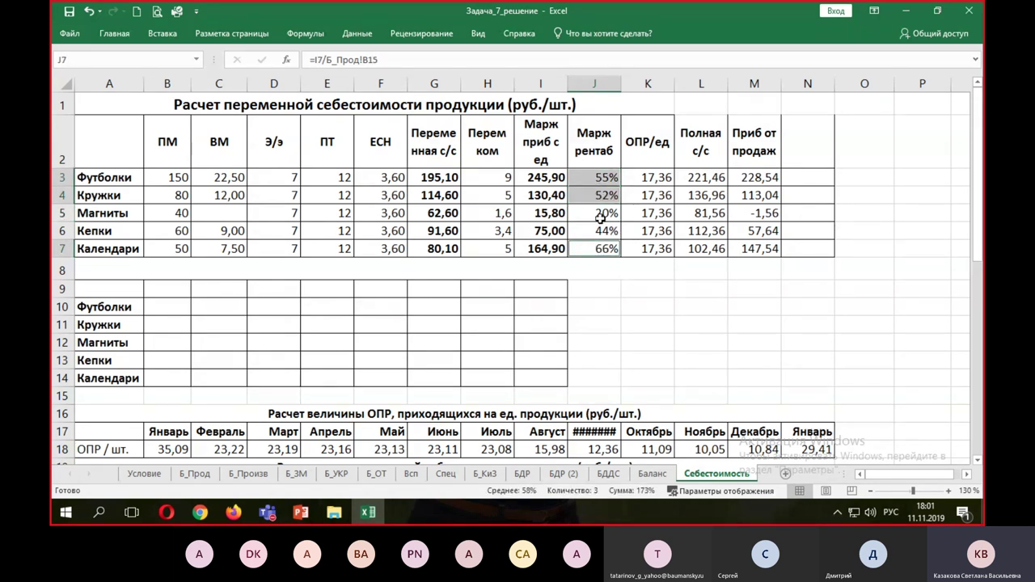
pyautogui.click(593, 211)
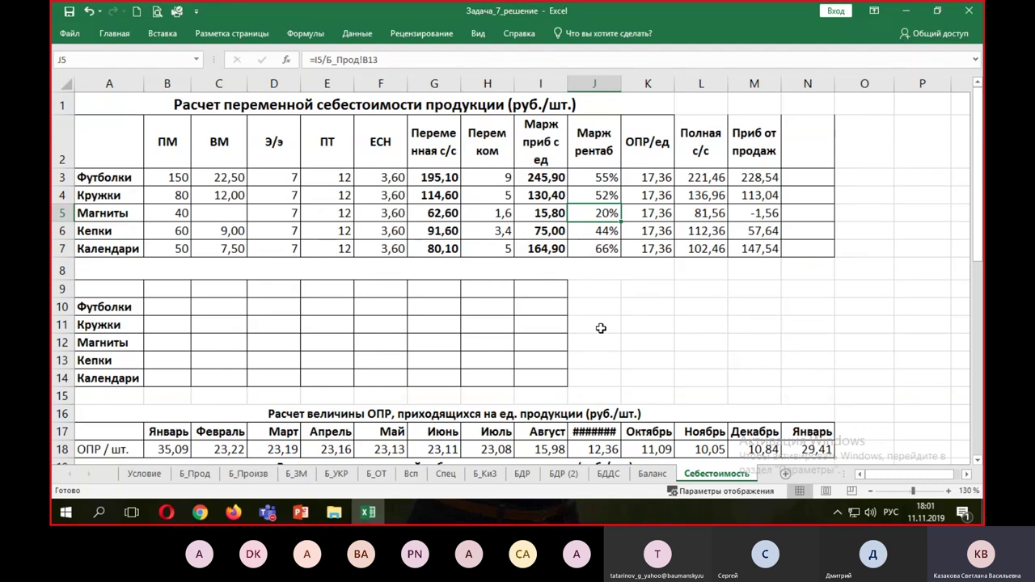
pyautogui.moveTo(601, 176); pyautogui.dragTo(606, 253)
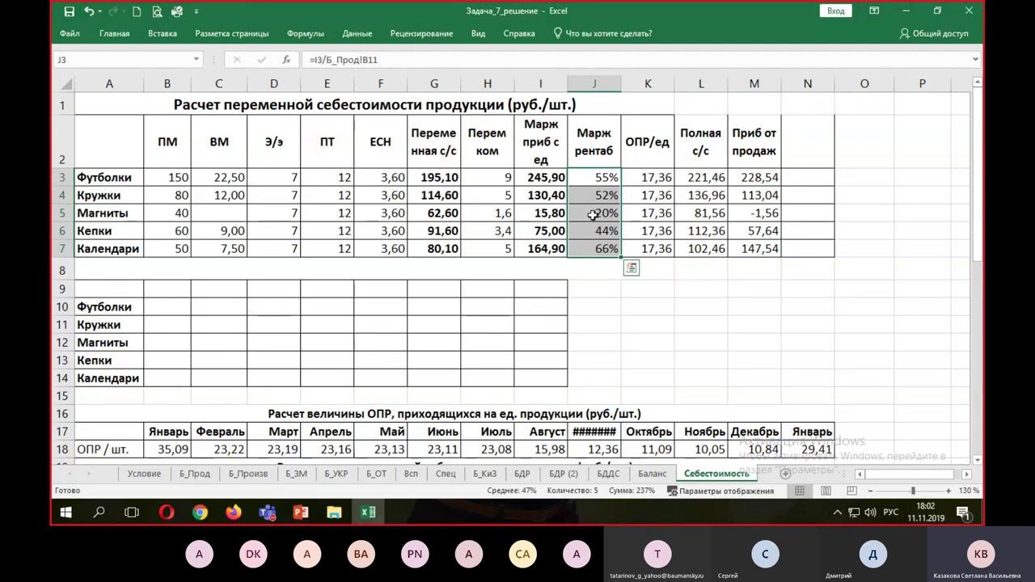
pyautogui.click(594, 214)
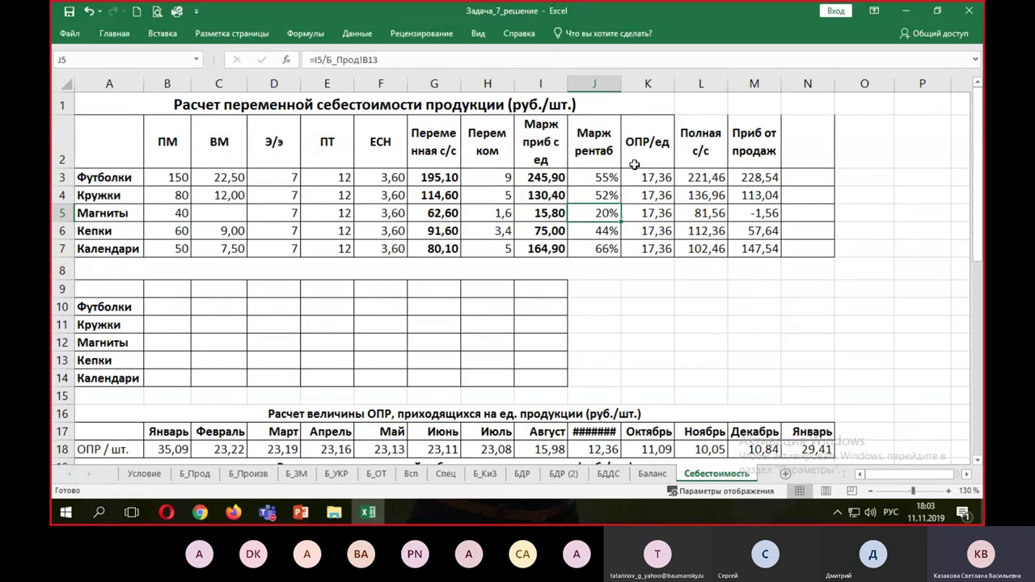
pyautogui.click(306, 513)
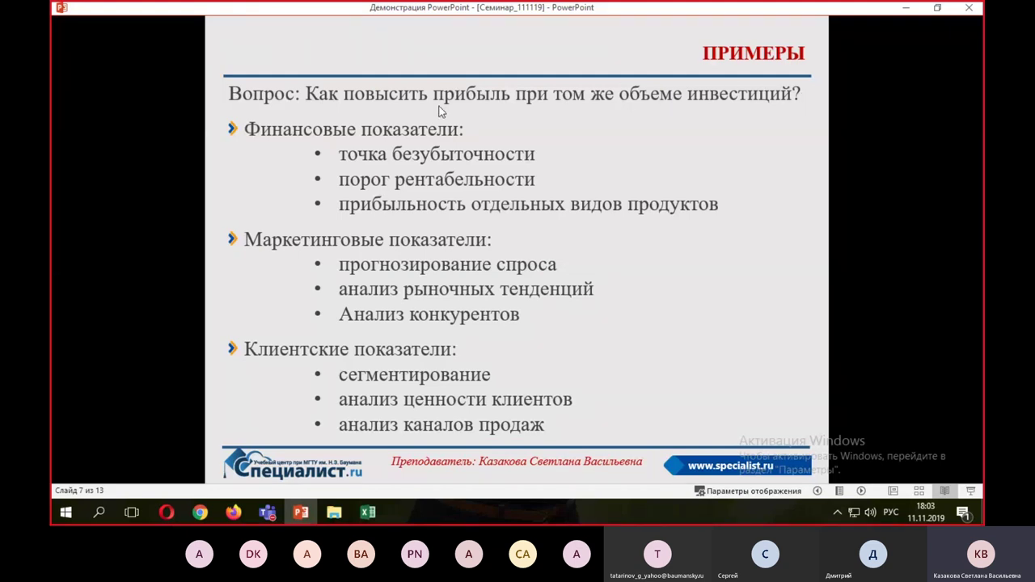
# Return to Excel and copy the totals in O1:O22 on БДР (2) into column Q from Q1 as values only.
pyautogui.click(368, 513)
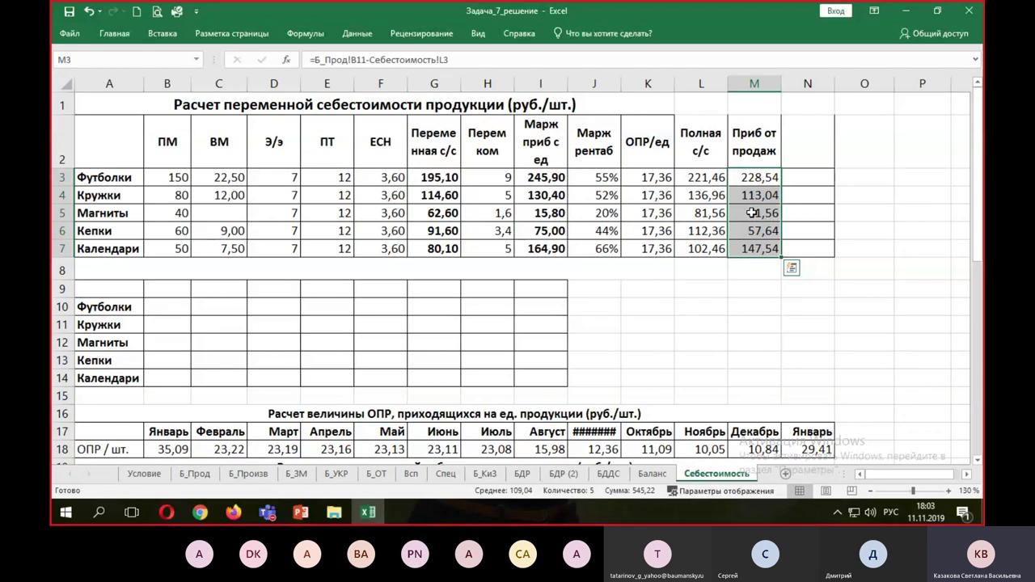
pyautogui.click(654, 476)
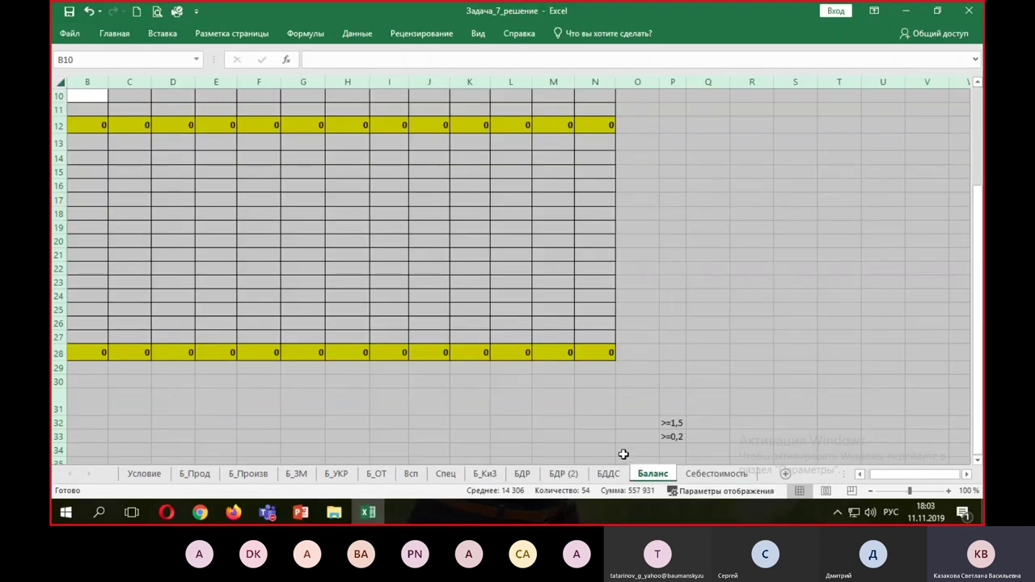
pyautogui.click(563, 476)
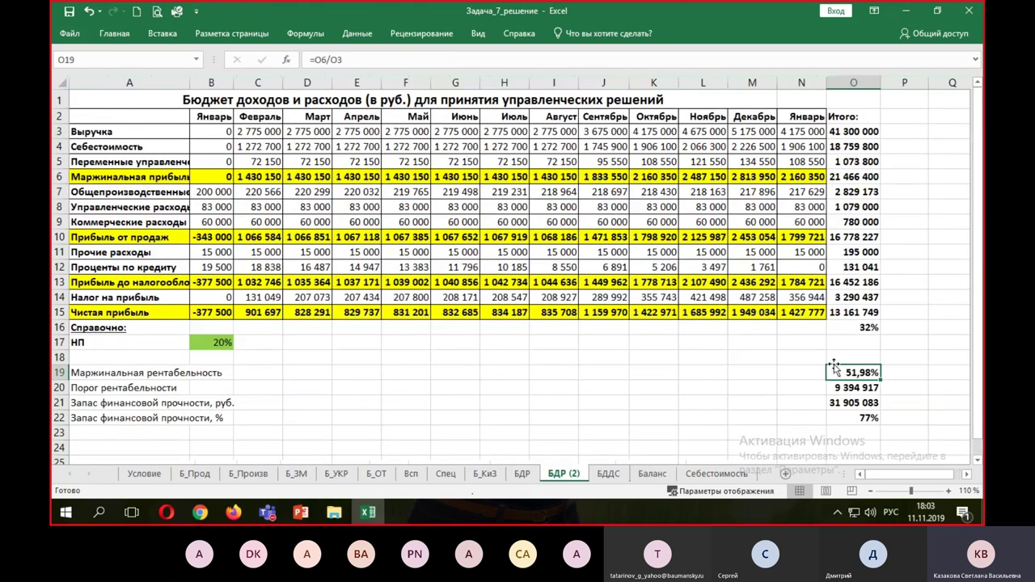
pyautogui.click(836, 314)
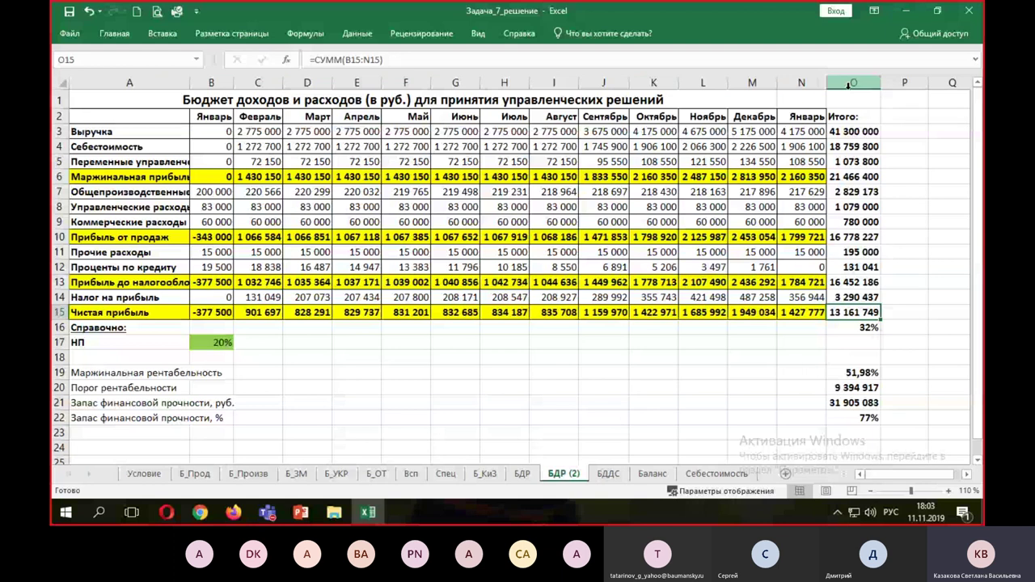
pyautogui.moveTo(849, 100); pyautogui.dragTo(861, 418)
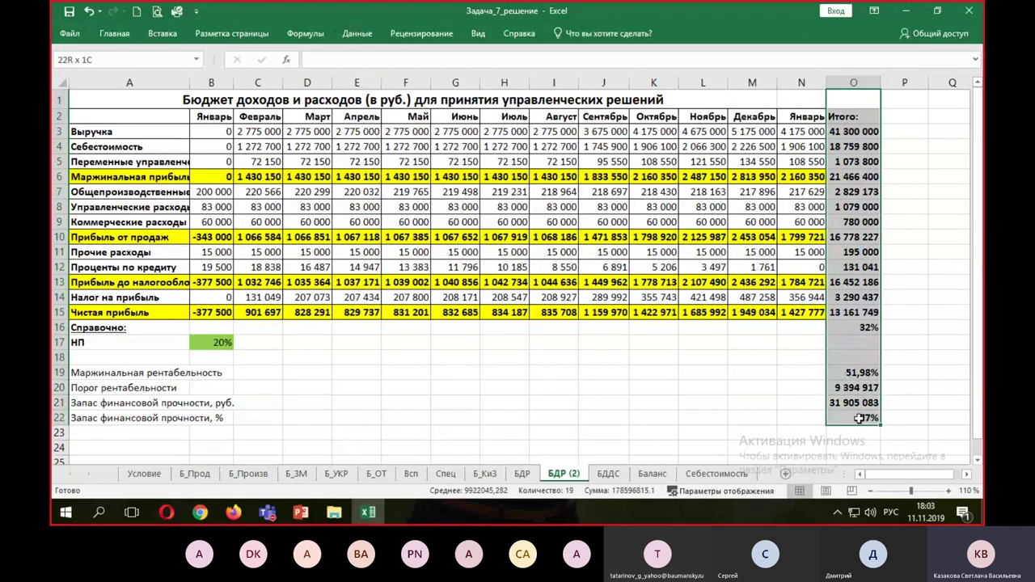
pyautogui.rightClick(861, 418)
pyautogui.click(697, 103)
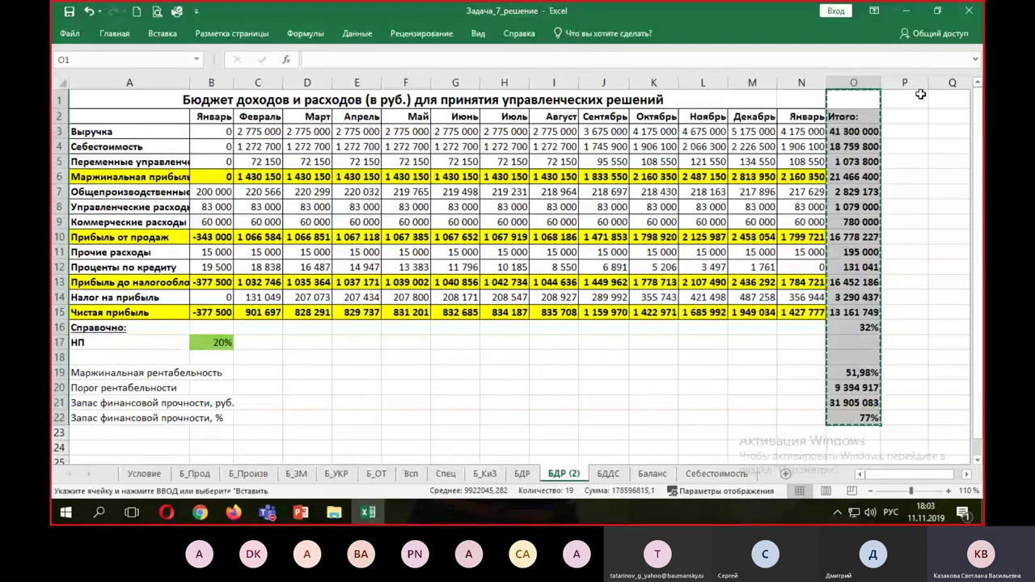
pyautogui.rightClick(941, 98)
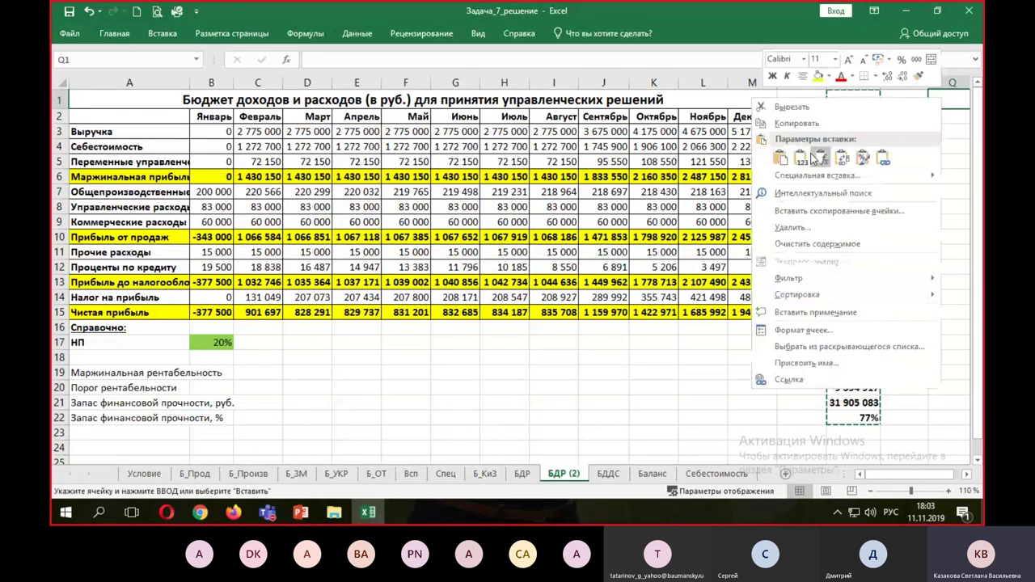
pyautogui.click(813, 158)
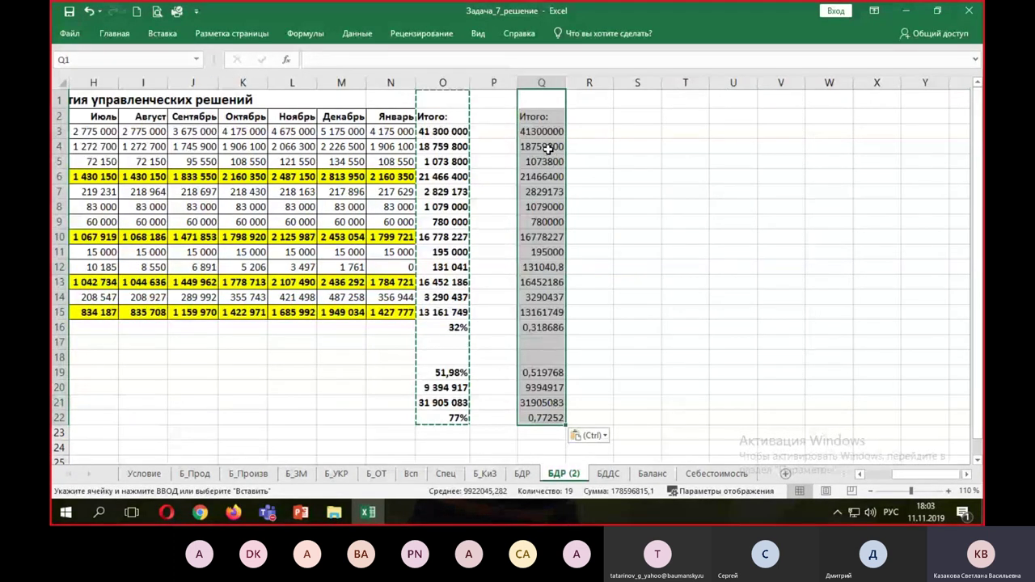
# Apply the copied column O formats to the pasted totals, fit column Q to its contents and narrow empty column P.
pyautogui.rightClick(542, 101)
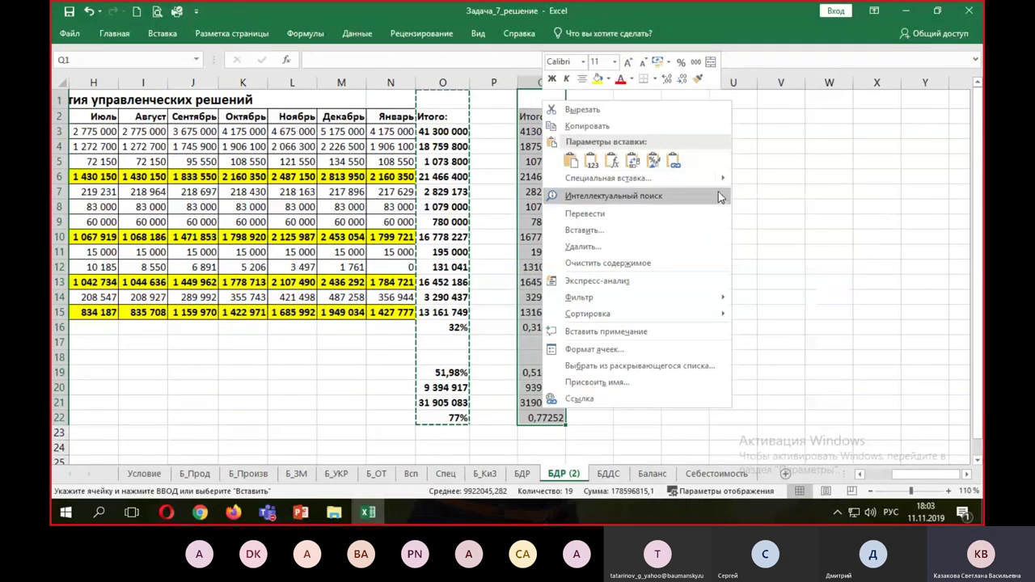
pyautogui.moveTo(648, 178)
pyautogui.click(777, 314)
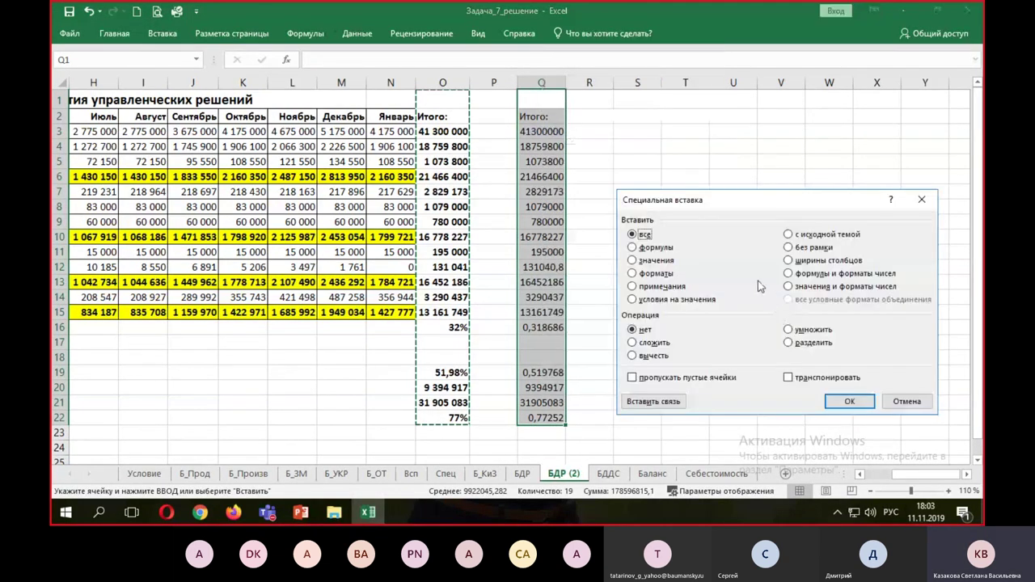
pyautogui.click(641, 273)
pyautogui.click(849, 401)
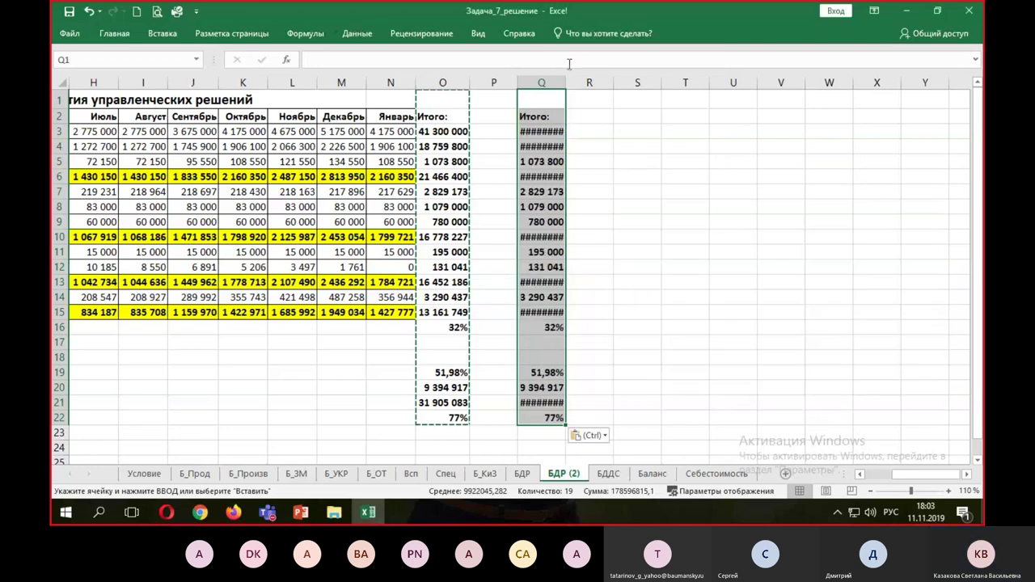
pyautogui.doubleClick(567, 83)
pyautogui.click(744, 388)
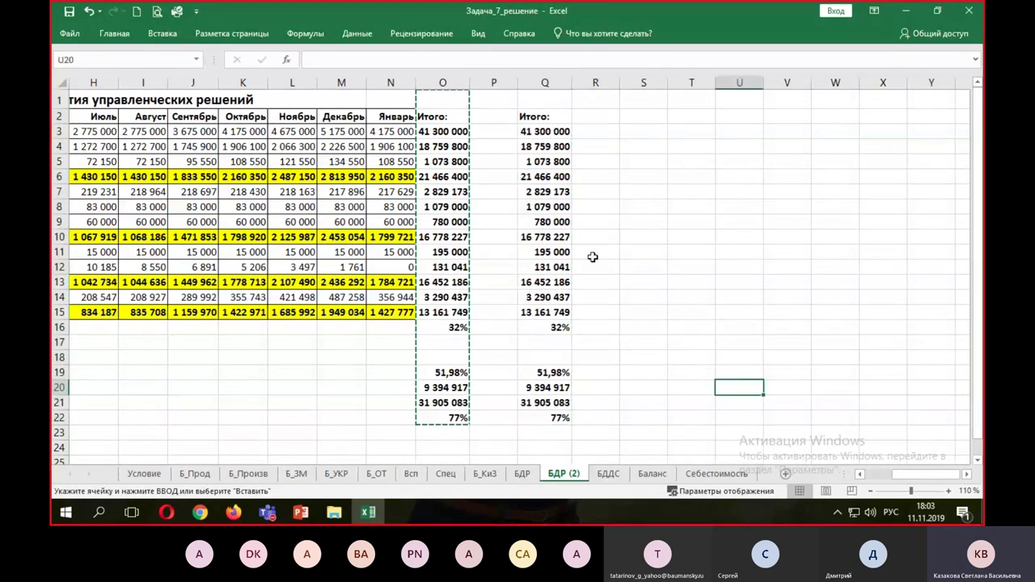
pyautogui.moveTo(519, 82); pyautogui.dragTo(488, 82)
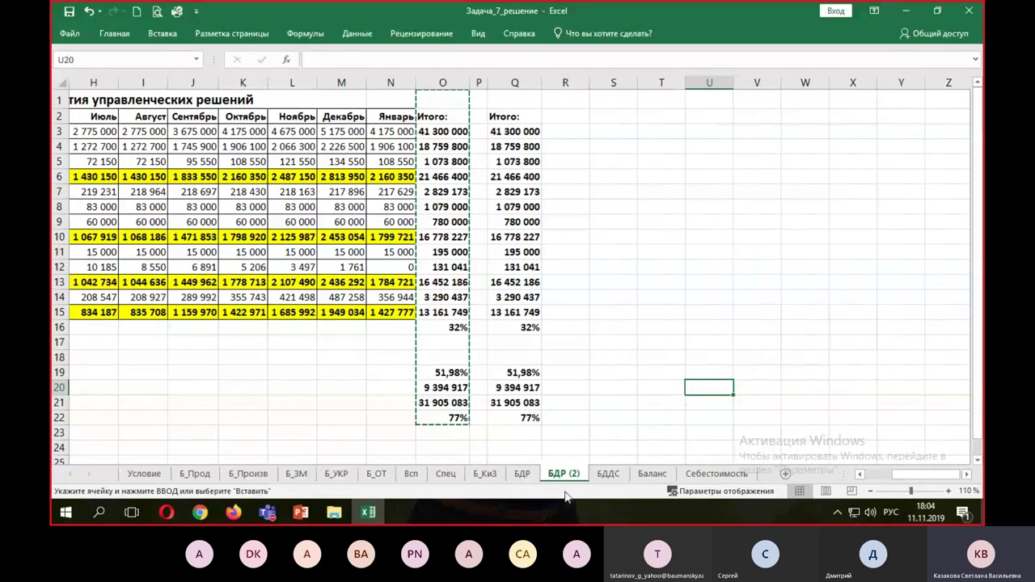
# Review the sales profit of Магниты, Календари and Футболки on the Себестоимость sheet and autofit column J.
pyautogui.click(711, 475)
pyautogui.click(756, 213)
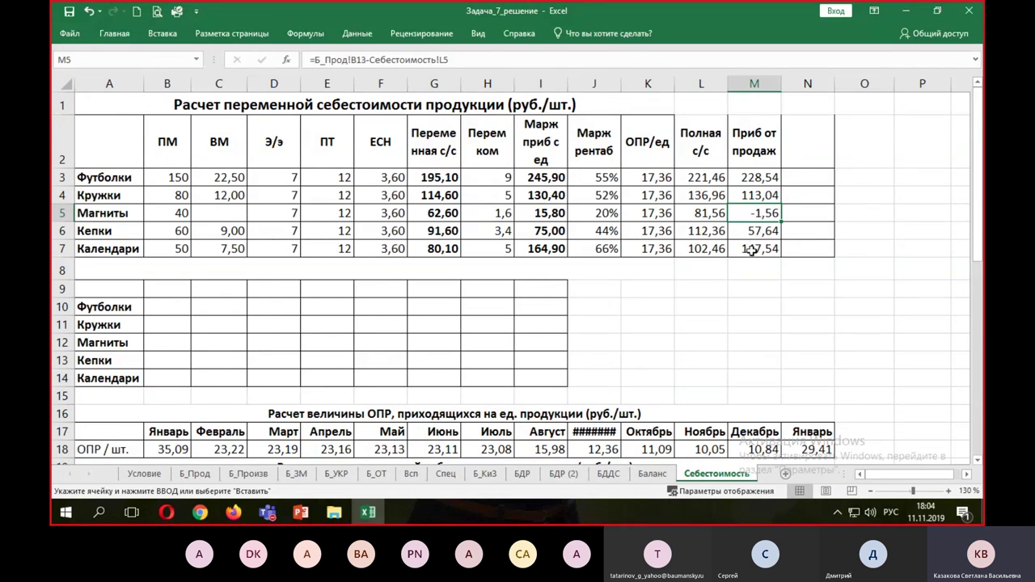
pyautogui.click(753, 250)
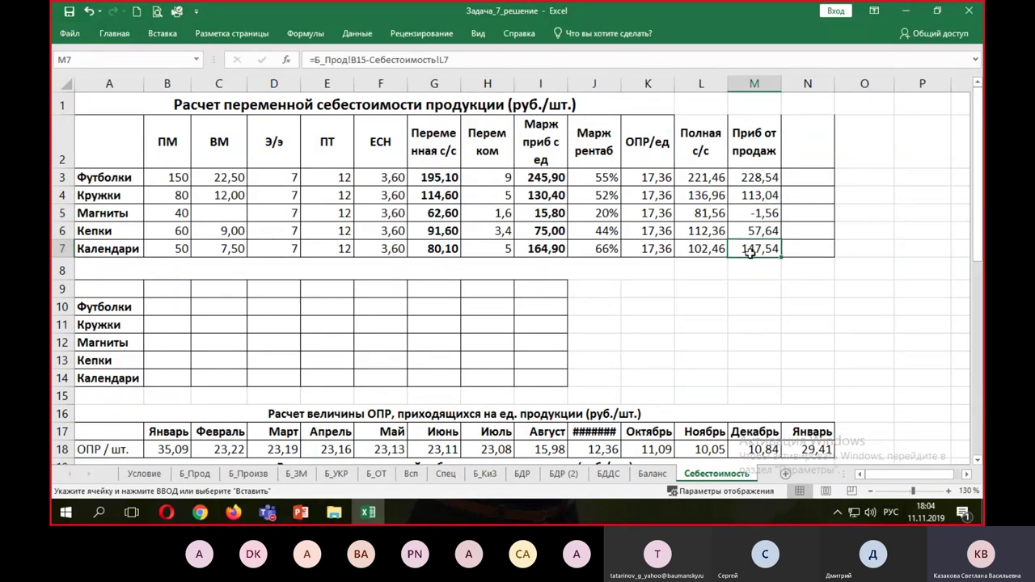
pyautogui.click(749, 178)
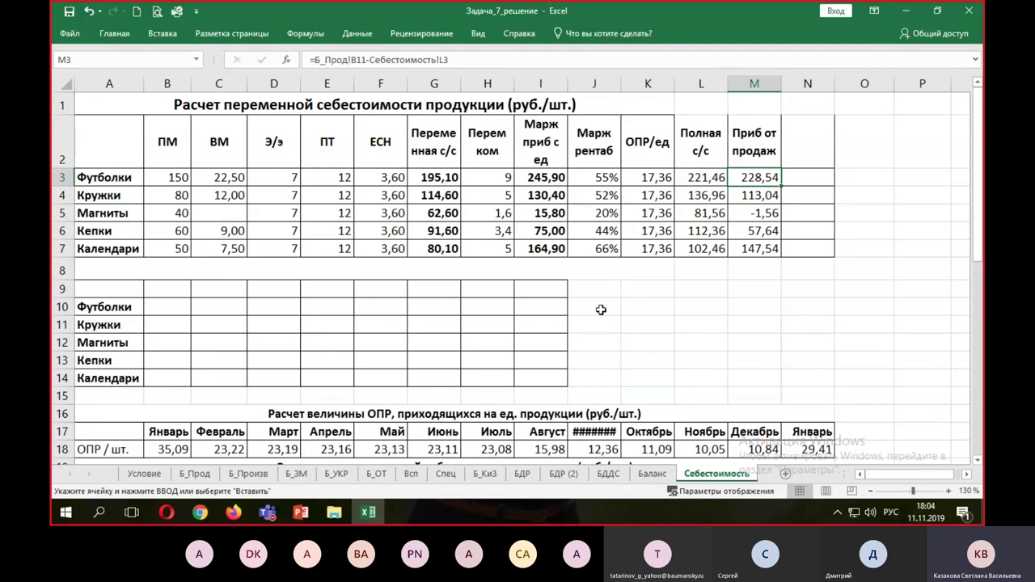
pyautogui.doubleClick(622, 83)
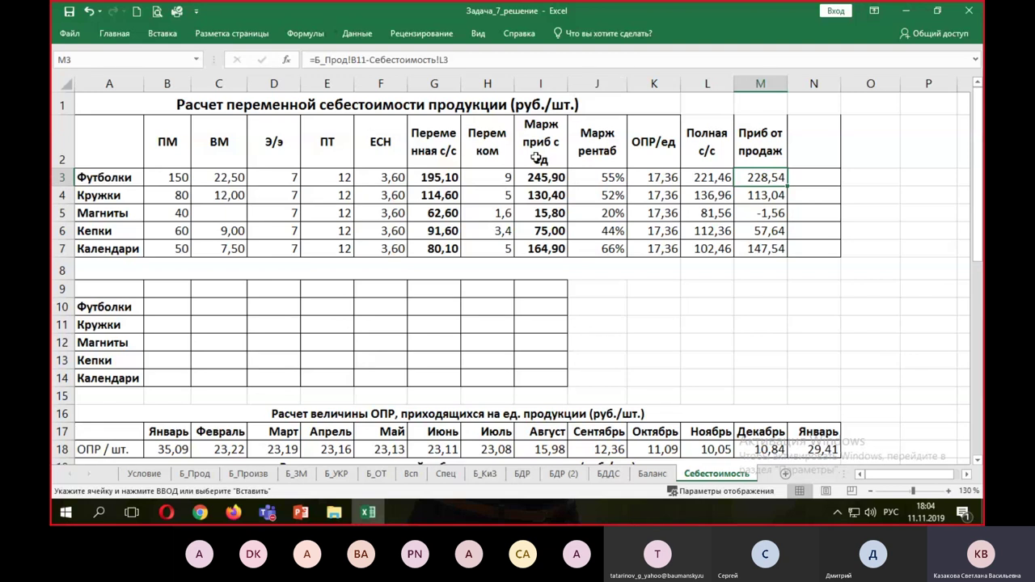
# Review the sales plan totals on Б_Прод and clear the Магниты quantities from September to January (J5:N5).
pyautogui.click(197, 475)
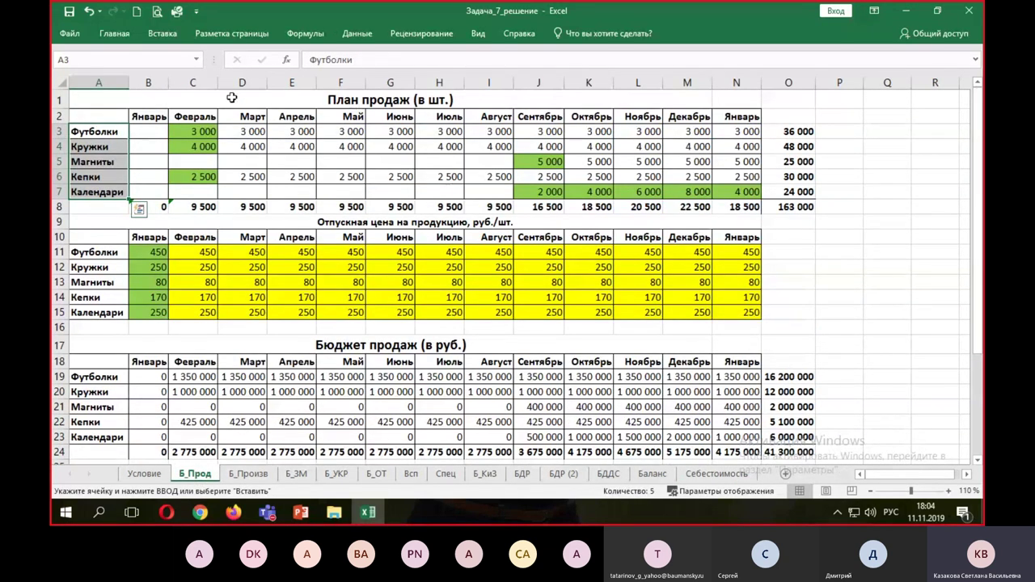
pyautogui.click(781, 209)
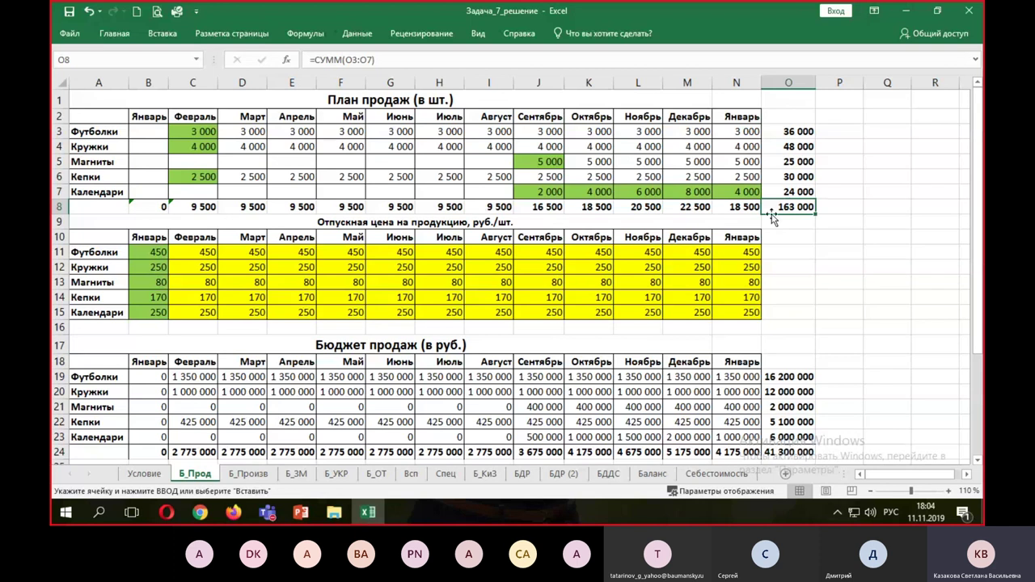
pyautogui.moveTo(779, 128); pyautogui.dragTo(777, 191)
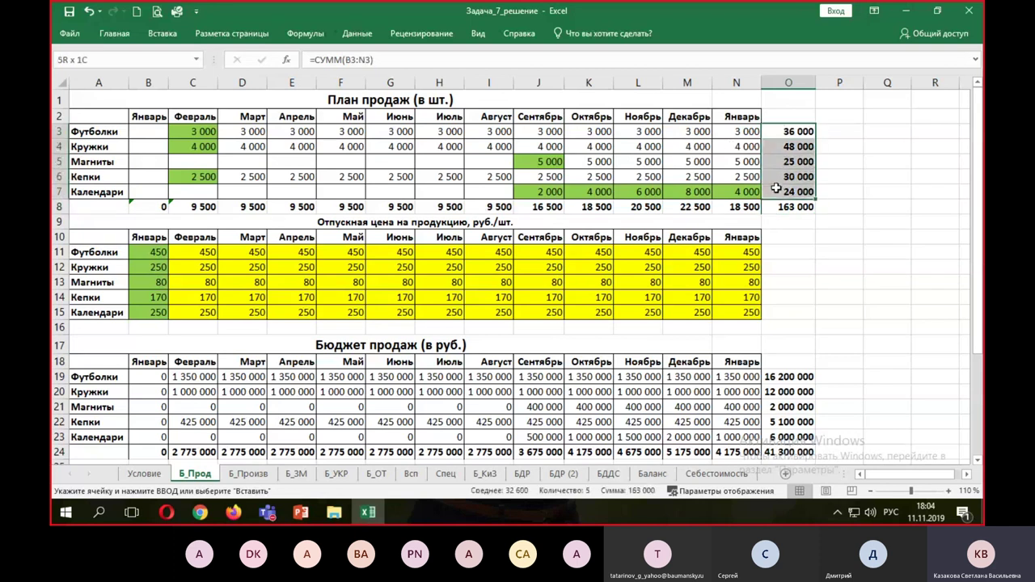
pyautogui.moveTo(526, 162); pyautogui.dragTo(732, 162)
pyautogui.press('Delete')
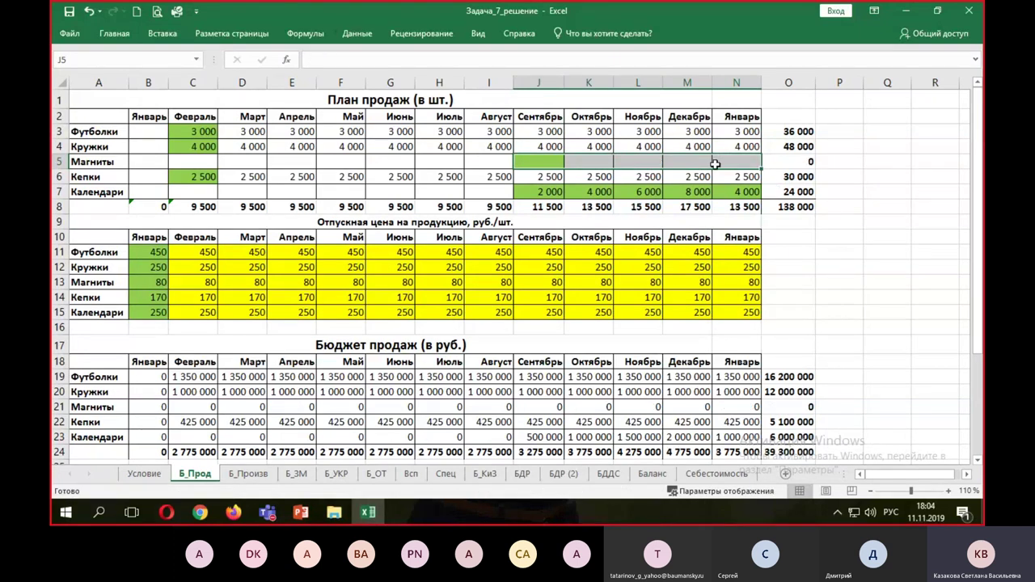
# Set the planned Календари sales to 7000 for September (J7) and 9000 for October (K7).
pyautogui.moveTo(558, 191); pyautogui.dragTo(740, 189)
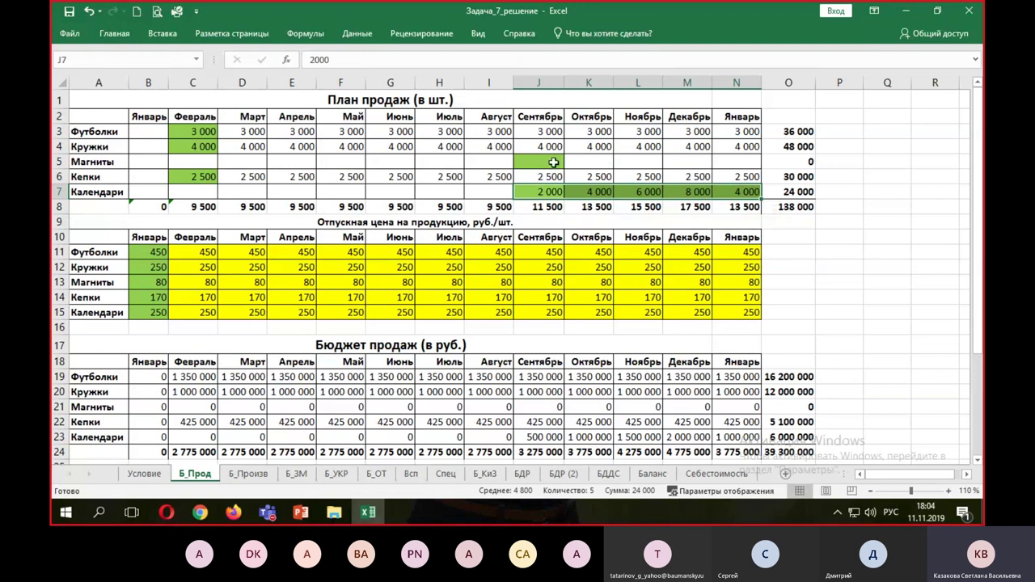
pyautogui.click(546, 188)
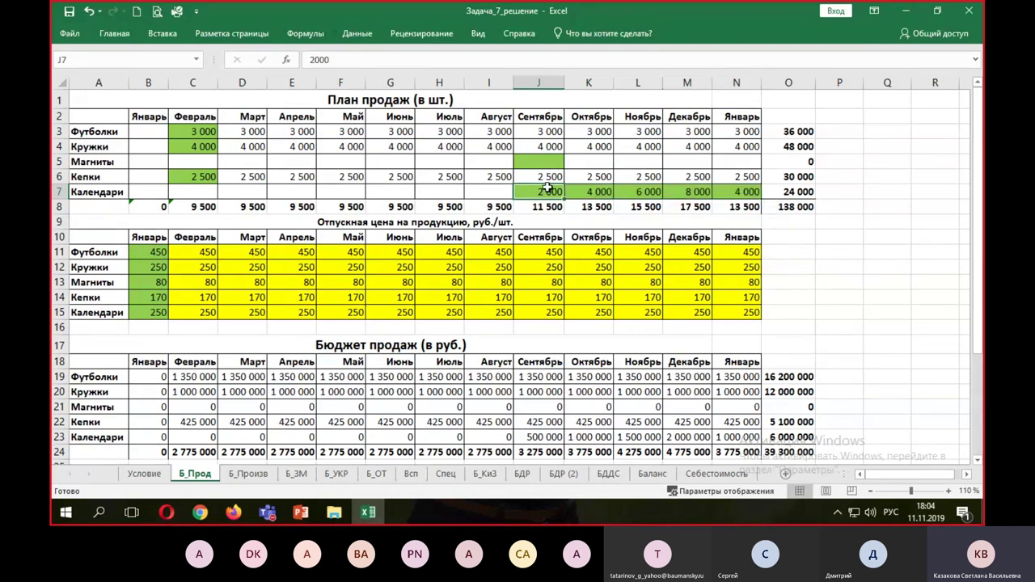
pyautogui.click(313, 60)
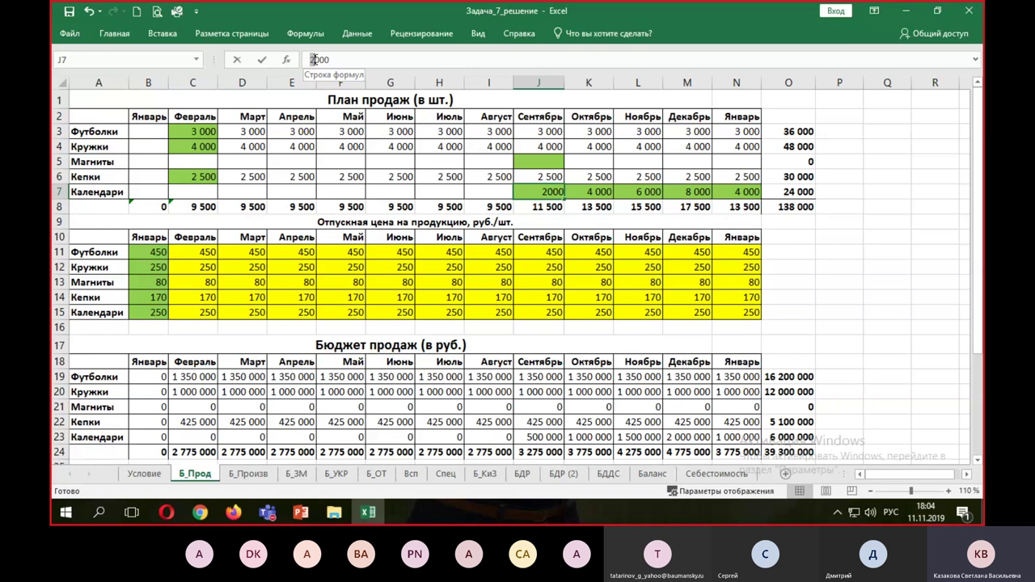
pyautogui.press('Delete')
pyautogui.write('7')
pyautogui.press('Tab')
pyautogui.hotkey('shift', 'Up')
pyautogui.click(313, 59)
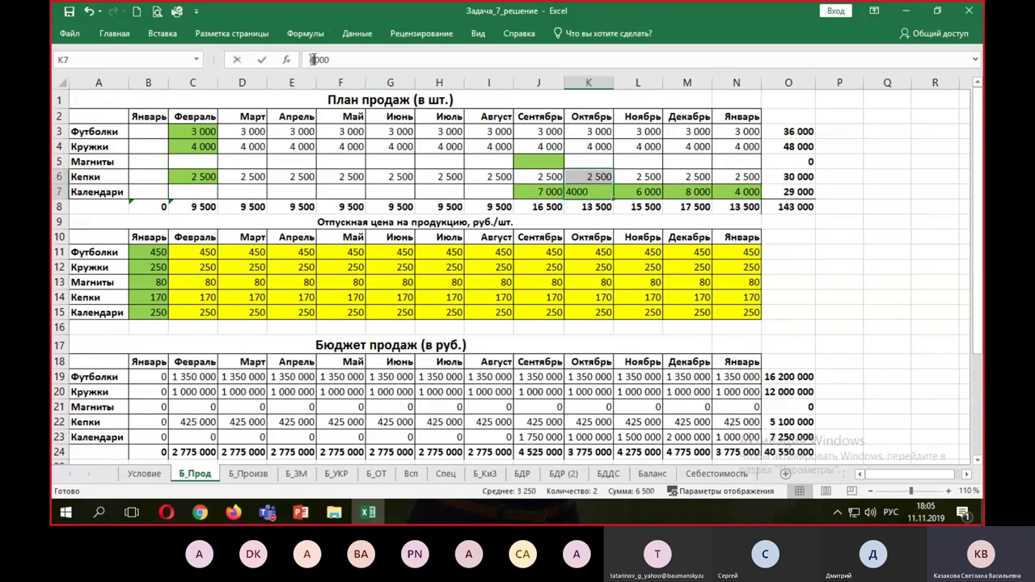
pyautogui.press('Delete')
pyautogui.write('9')
# Set the planned Календари sales to 11000 for November (L7) and 13000 for December (M7).
pyautogui.click(637, 189)
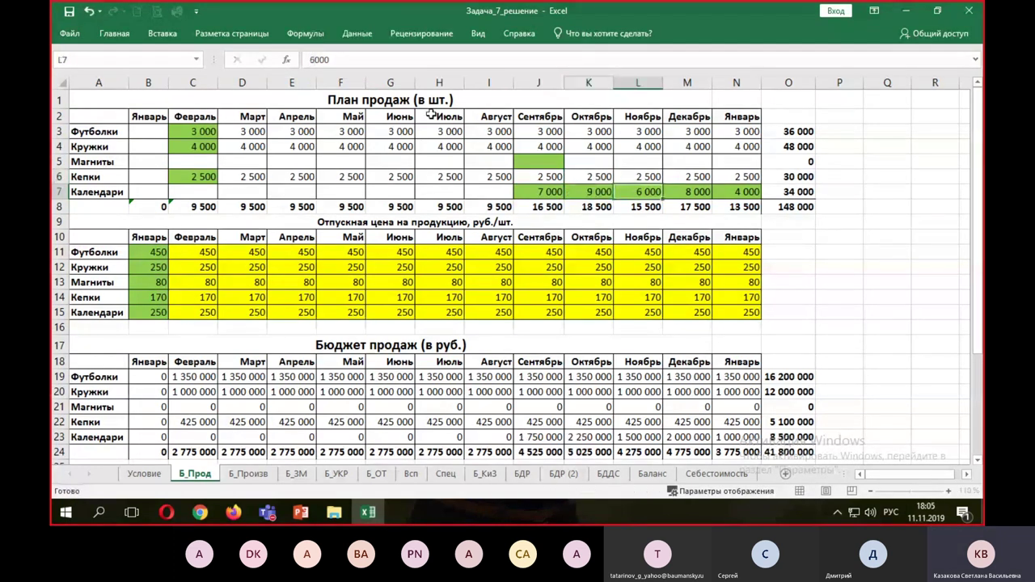
pyautogui.doubleClick(316, 60)
pyautogui.write('11000')
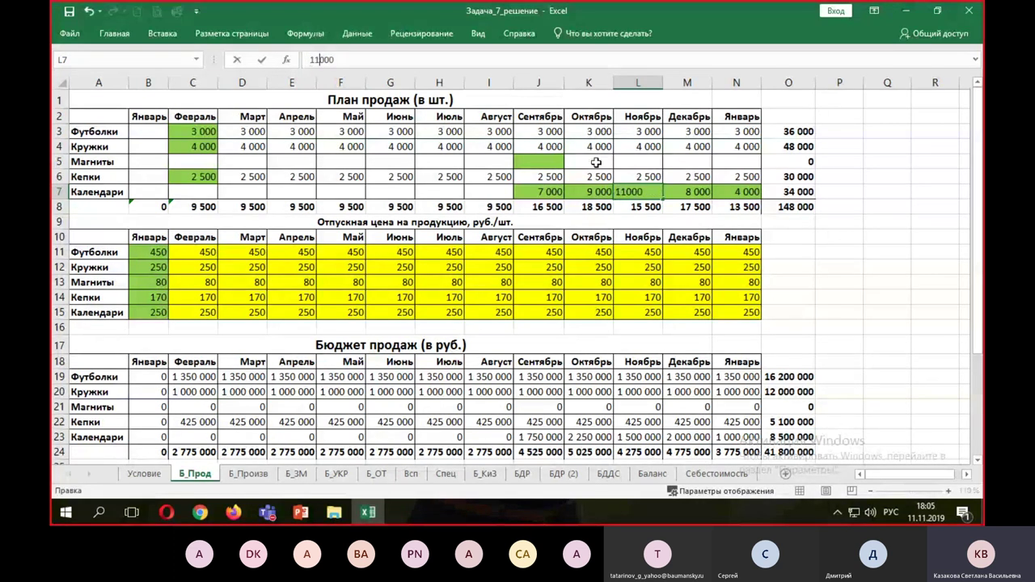
pyautogui.click(684, 198)
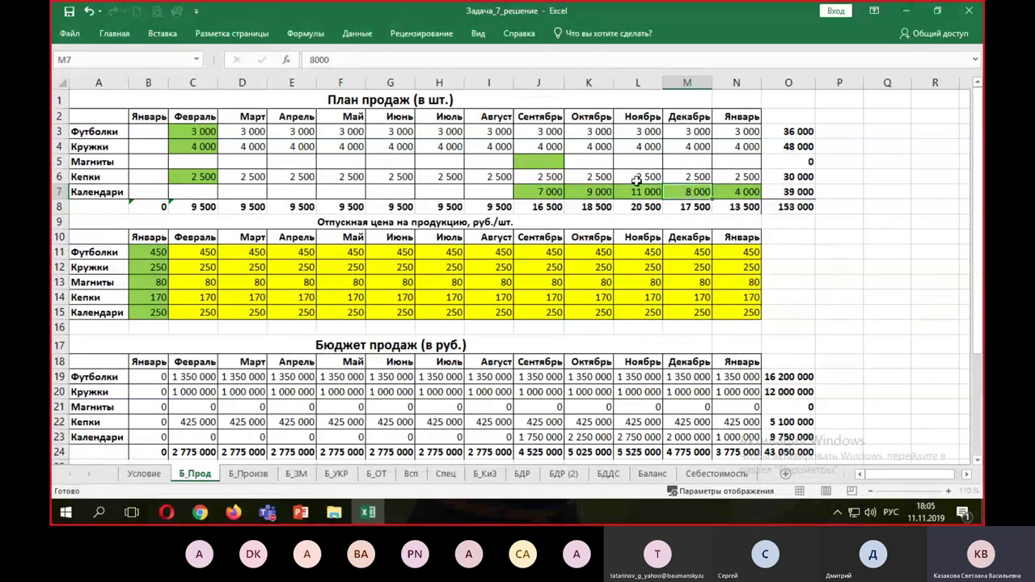
pyautogui.click(314, 60)
pyautogui.write('13')
pyautogui.press('Delete')
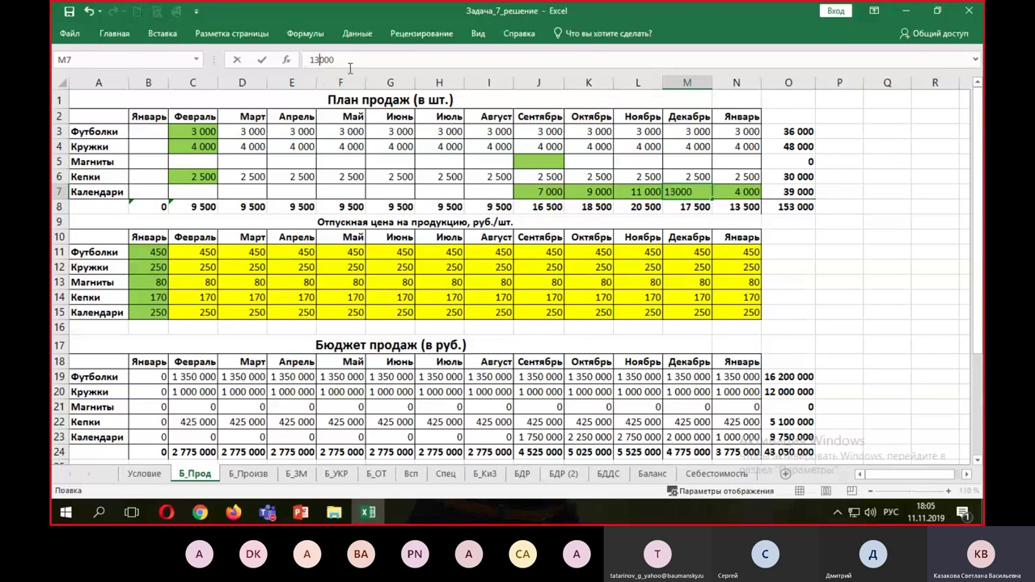
pyautogui.press('Return')
# Set the planned Календари sales for the final January (N7) to 9000.
pyautogui.click(724, 192)
pyautogui.click(312, 59)
pyautogui.write('9')
pyautogui.press('Delete')
pyautogui.press('Return')
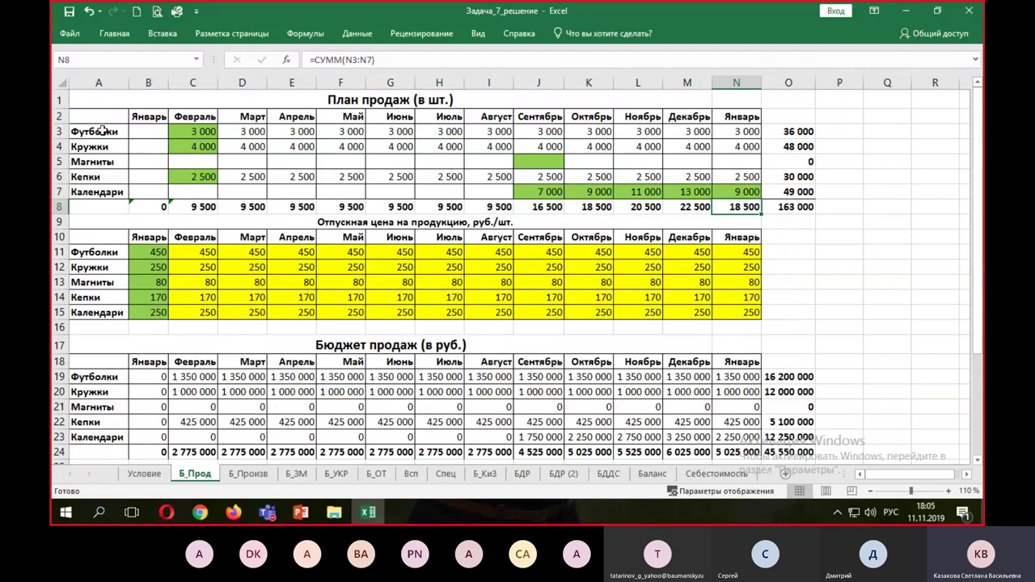
# Set the February sales plan to 9500 for Футболки (C3) and 0 for Кружки (C4).
pyautogui.moveTo(89, 132); pyautogui.dragTo(92, 162)
pyautogui.click(95, 177)
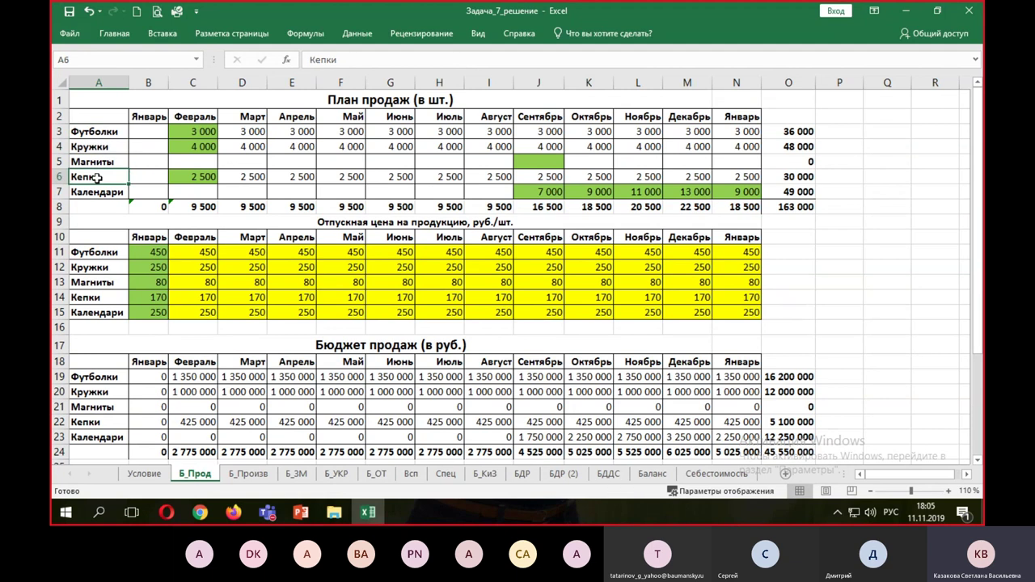
pyautogui.moveTo(192, 132); pyautogui.dragTo(187, 175)
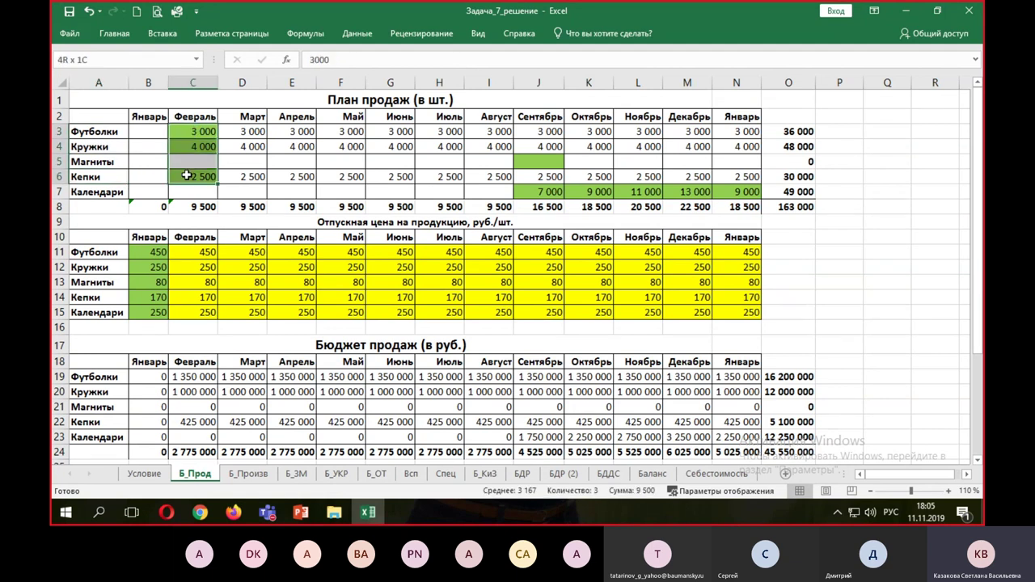
pyautogui.click(201, 131)
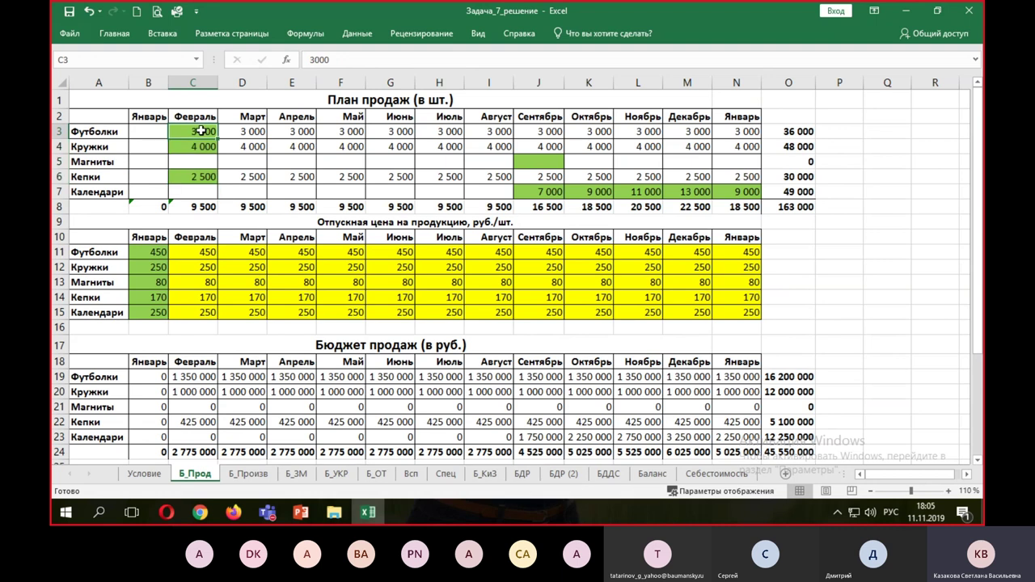
pyautogui.write('9500')
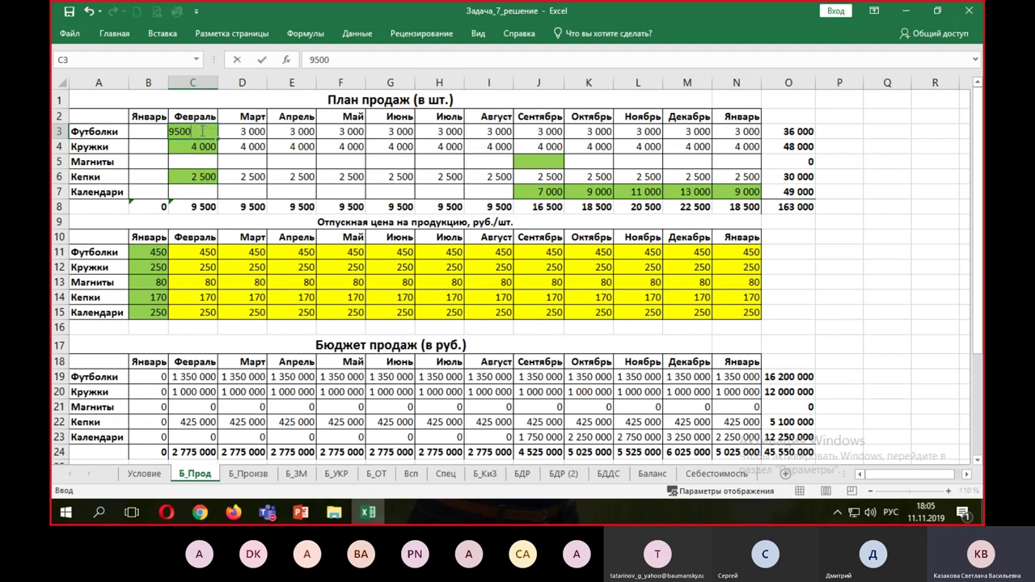
pyautogui.click(198, 150)
pyautogui.write('0')
pyautogui.click(204, 174)
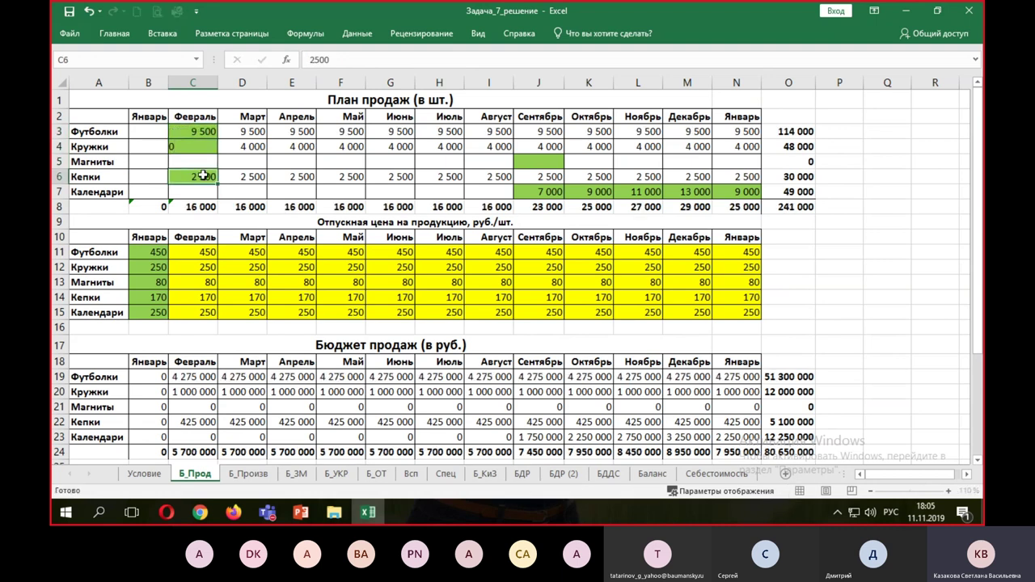
# Set the February sales plan for Кепки (C6) to 0.
pyautogui.write('0')
pyautogui.click(887, 281)
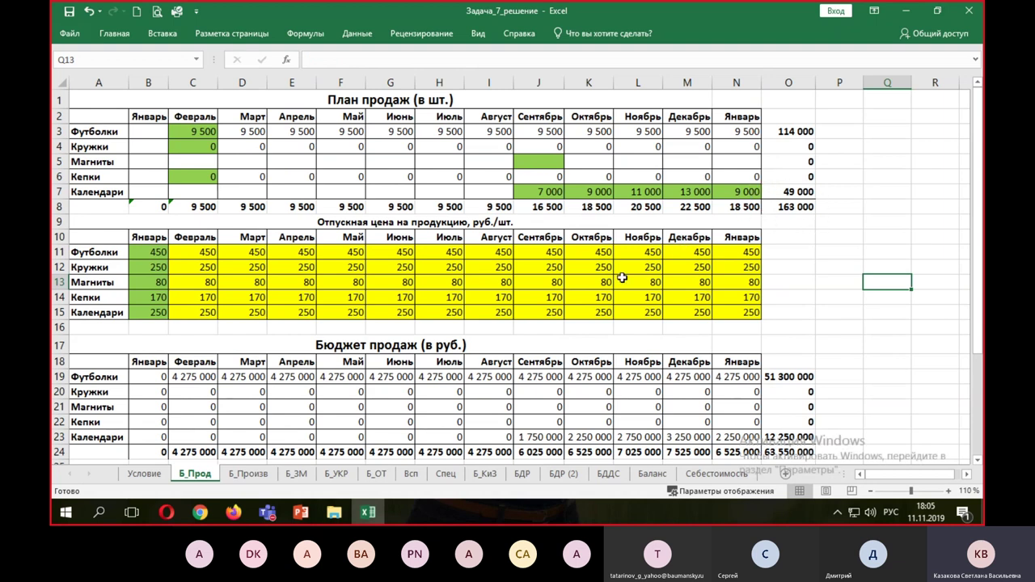
# Compare the net profit total (O15) with the saved original on the БДР (2) sheet, and consult the ПРИМЕРЫ slide in PowerPoint.
pyautogui.click(563, 473)
pyautogui.hscroll(-5, 912, 476)
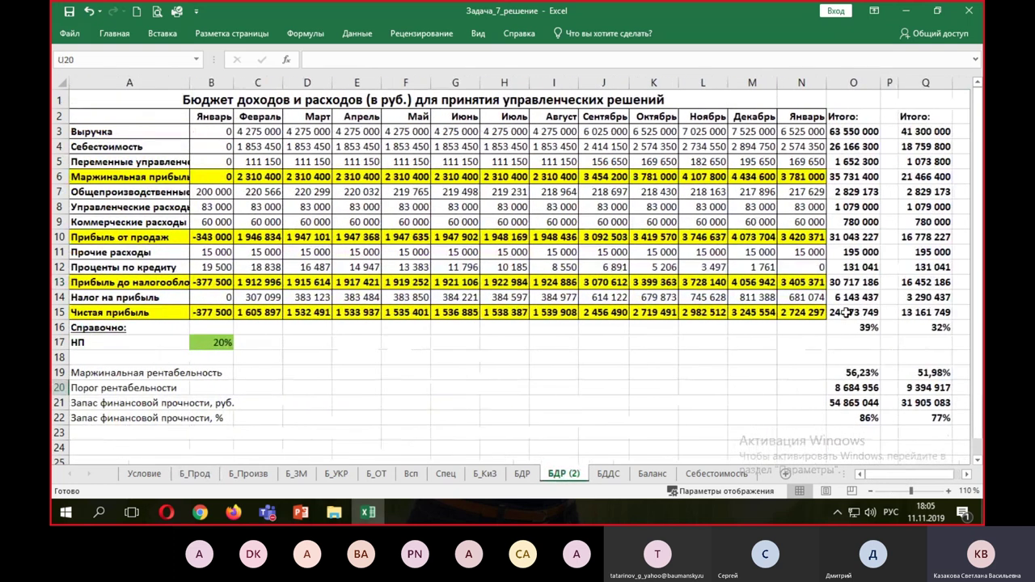
pyautogui.click(855, 313)
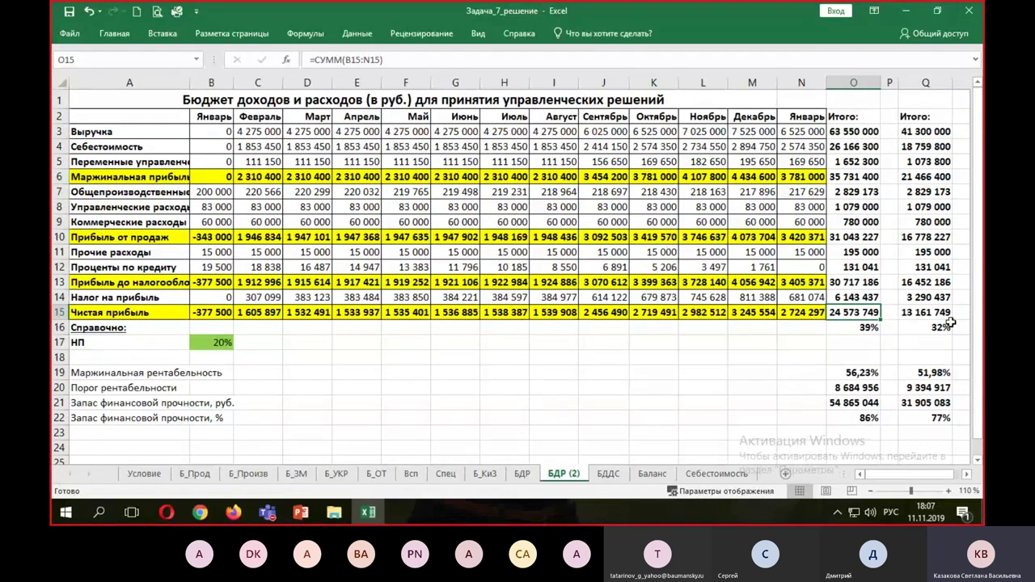
pyautogui.click(300, 512)
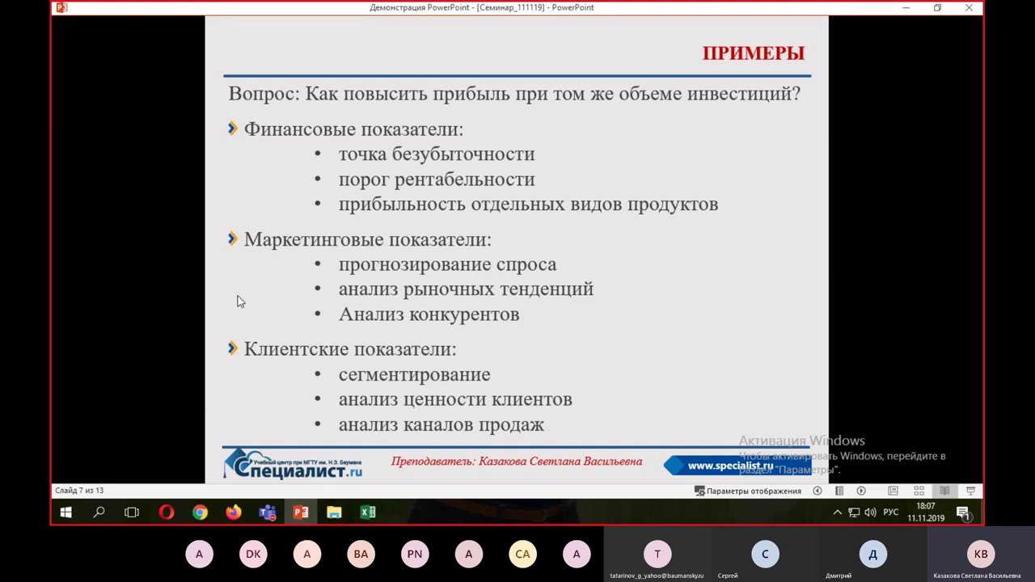
pyautogui.click(368, 515)
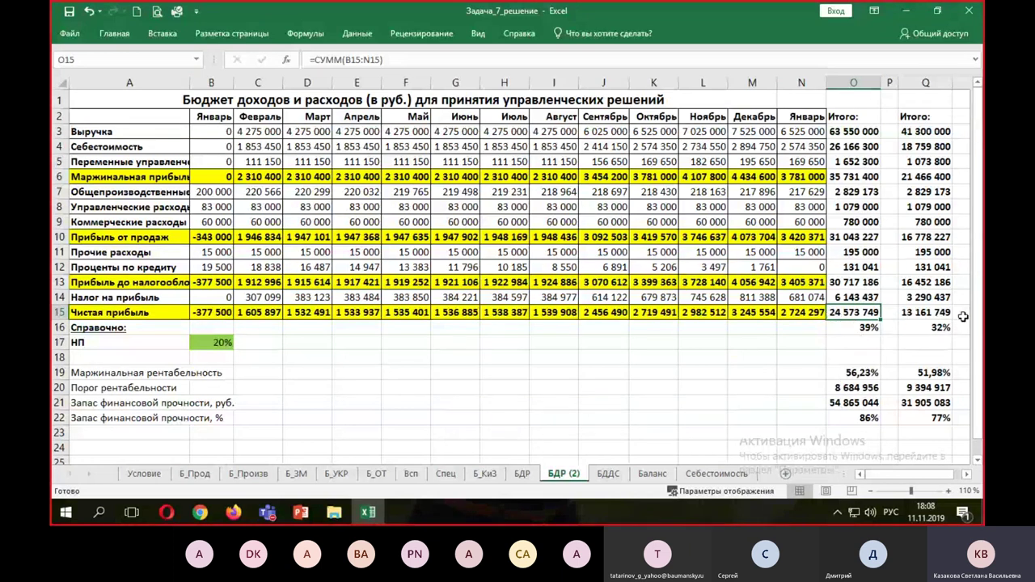
# Calculate the ratio of new to original net profit in R15 of the БДР (2) sheet with =O15/Q15.
pyautogui.click(967, 475)
pyautogui.click(866, 311)
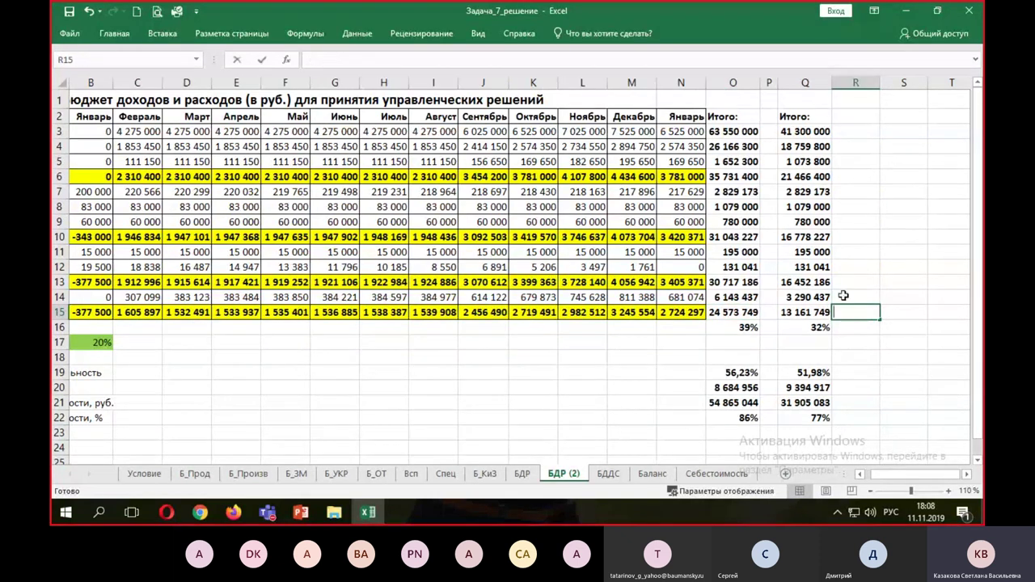
pyautogui.write('=')
pyautogui.click(740, 314)
pyautogui.write('/')
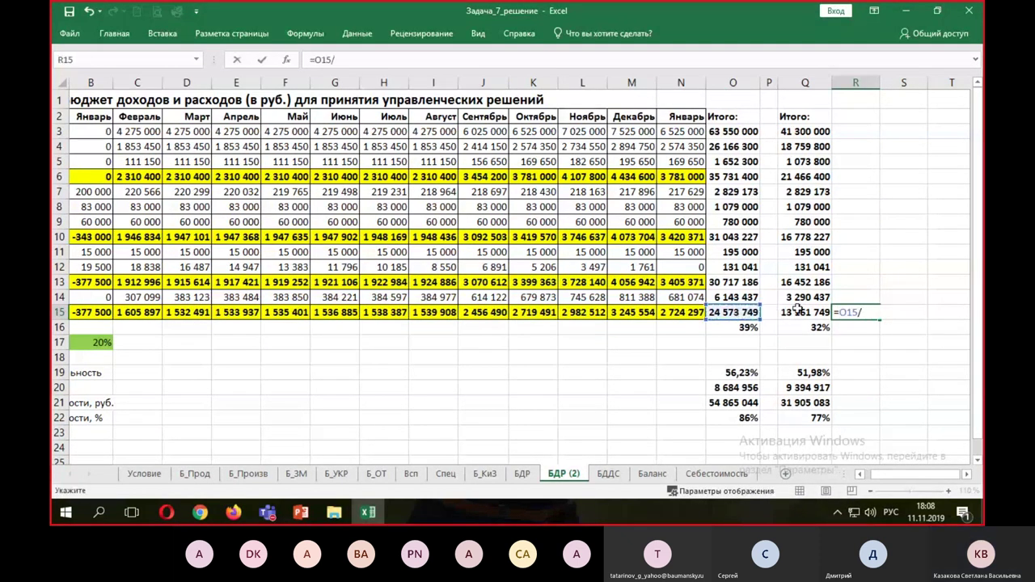
pyautogui.click(798, 313)
pyautogui.press('Return')
# Format the net profit ratio in R15 as a percentage.
pyautogui.click(866, 313)
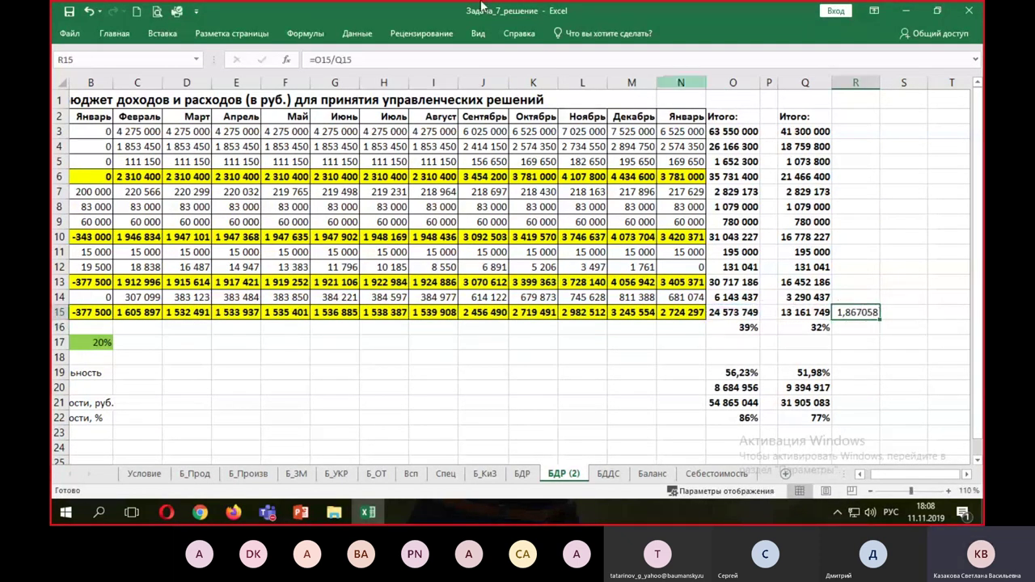
pyautogui.click(114, 34)
pyautogui.click(410, 83)
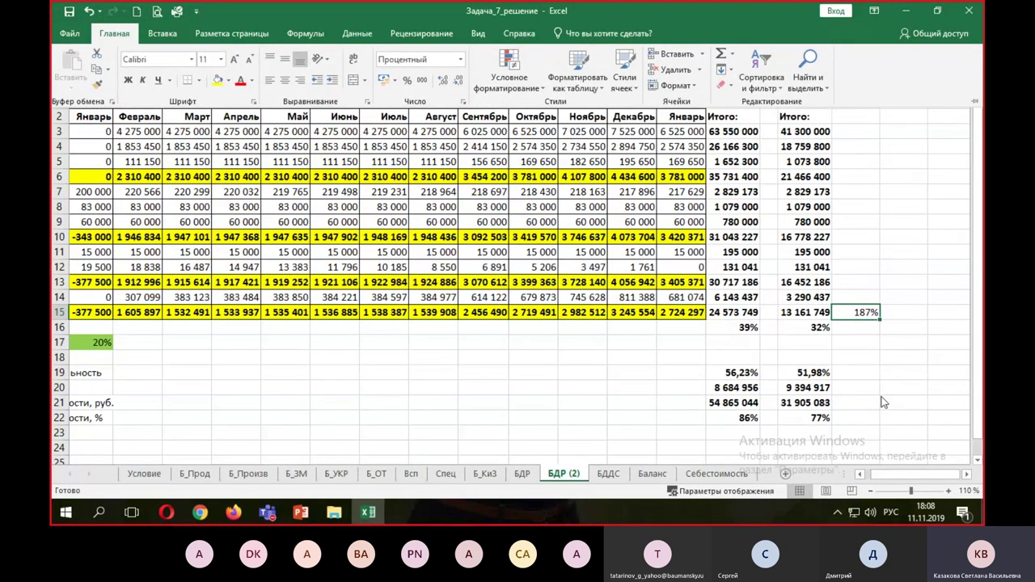
pyautogui.click(878, 400)
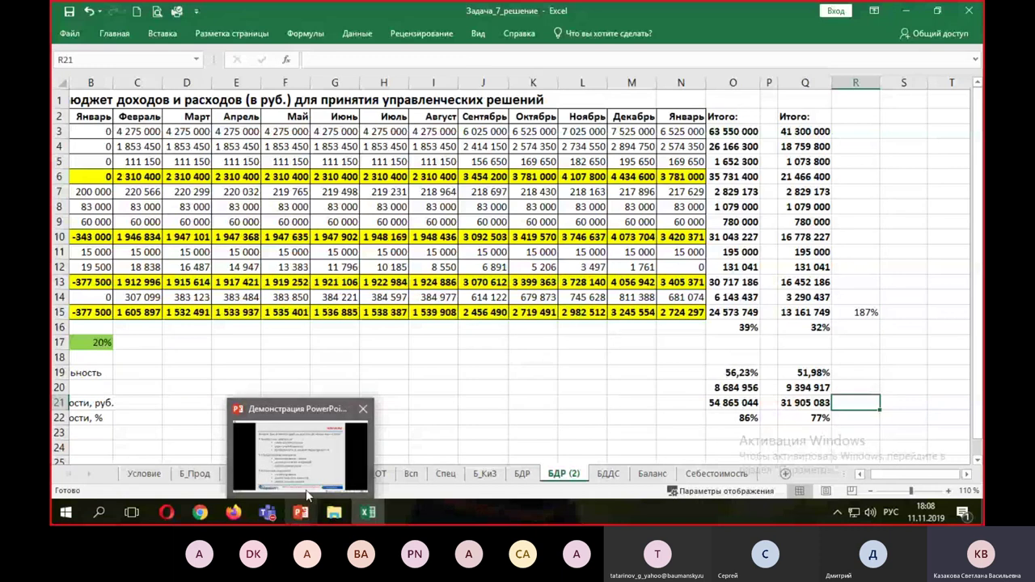
# Switch to the PowerPoint slide show and advance from the ПРИМЕРЫ slide to the РАСПИСАНИЕ slide.
pyautogui.click(316, 477)
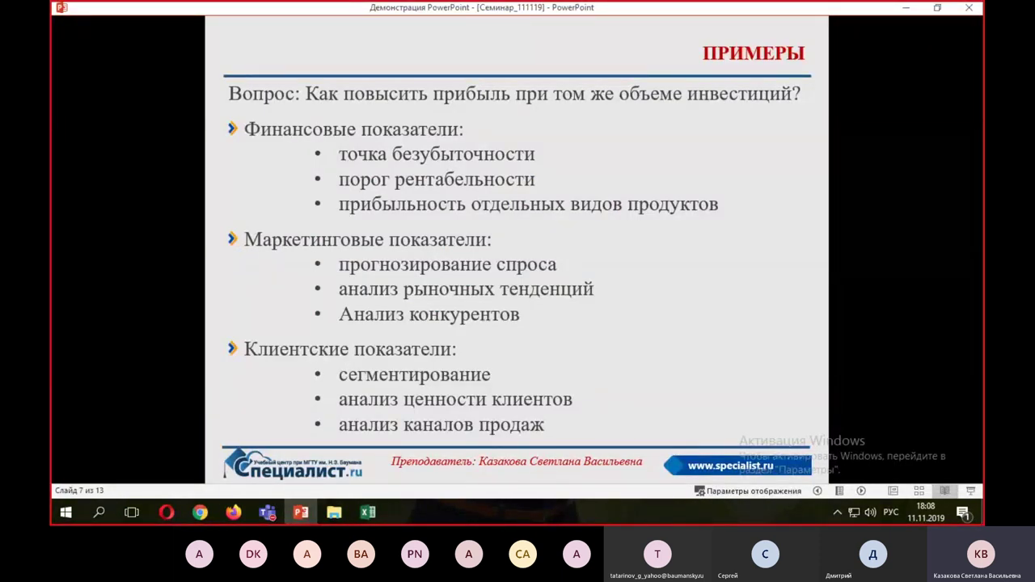
pyautogui.press('Right')
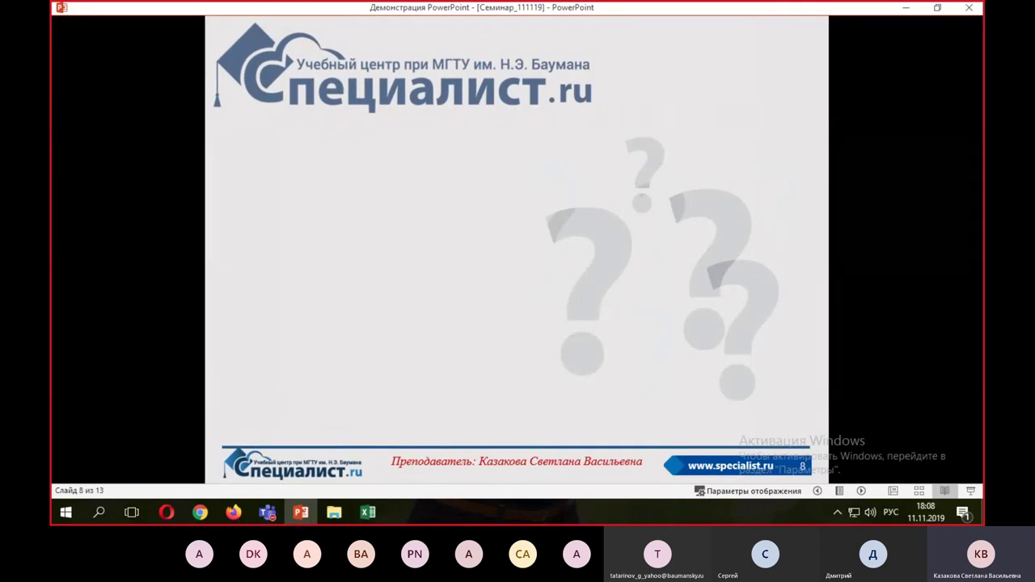
pyautogui.press('Right')
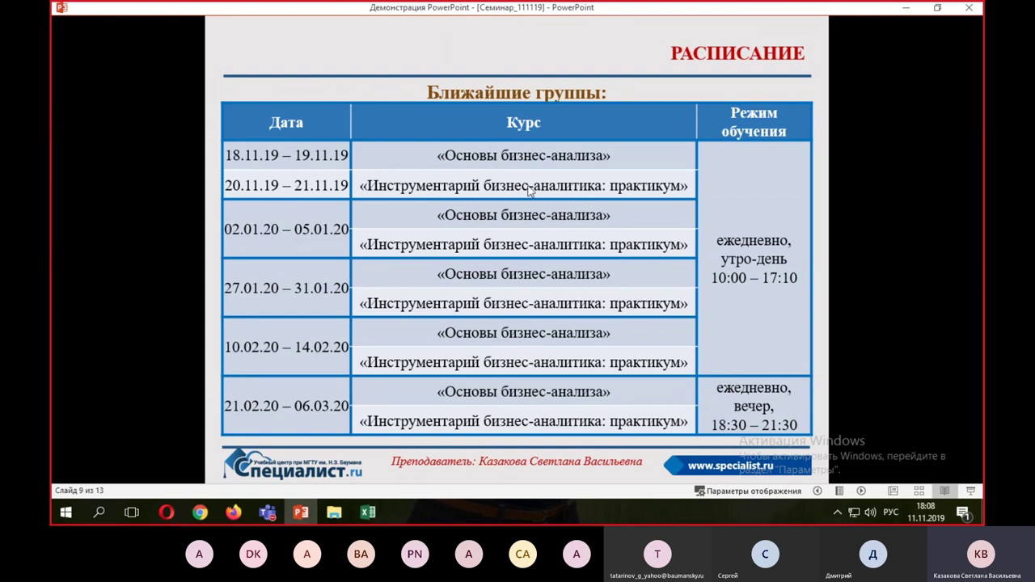
# Switch to Chrome and review the modules in the programme of the «Основы бизнес-анализа» course, highlighting part of the Module 4 title.
pyautogui.hotkey('alt', 'Tab')
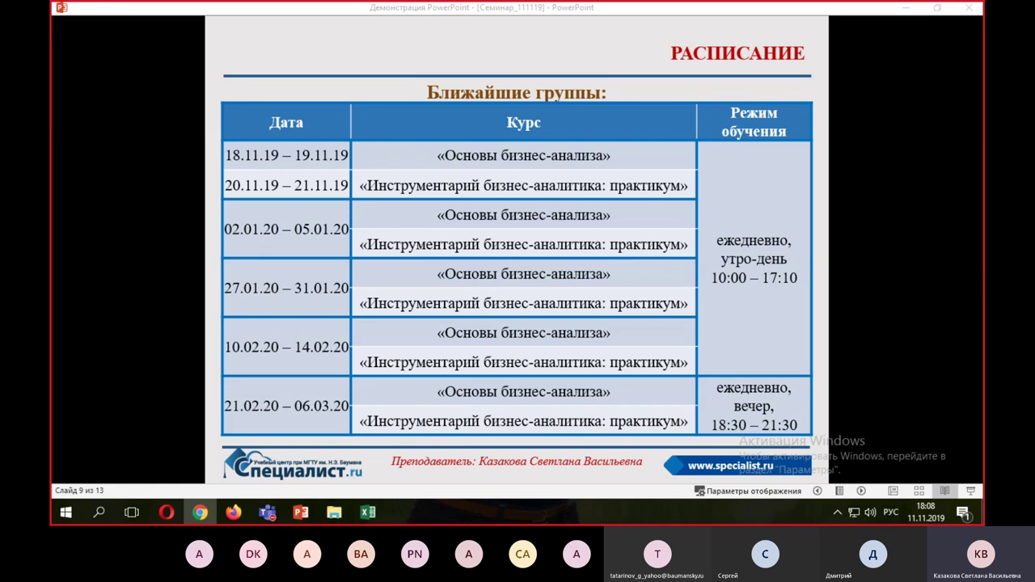
pyautogui.hotkey('alt', 'Tab')
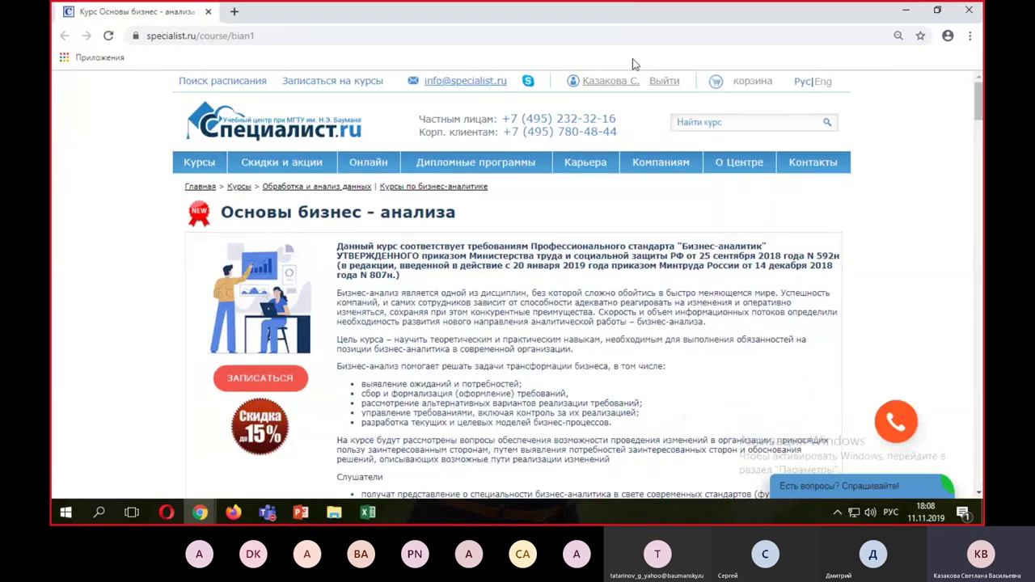
pyautogui.scroll(-15, 722, 240)
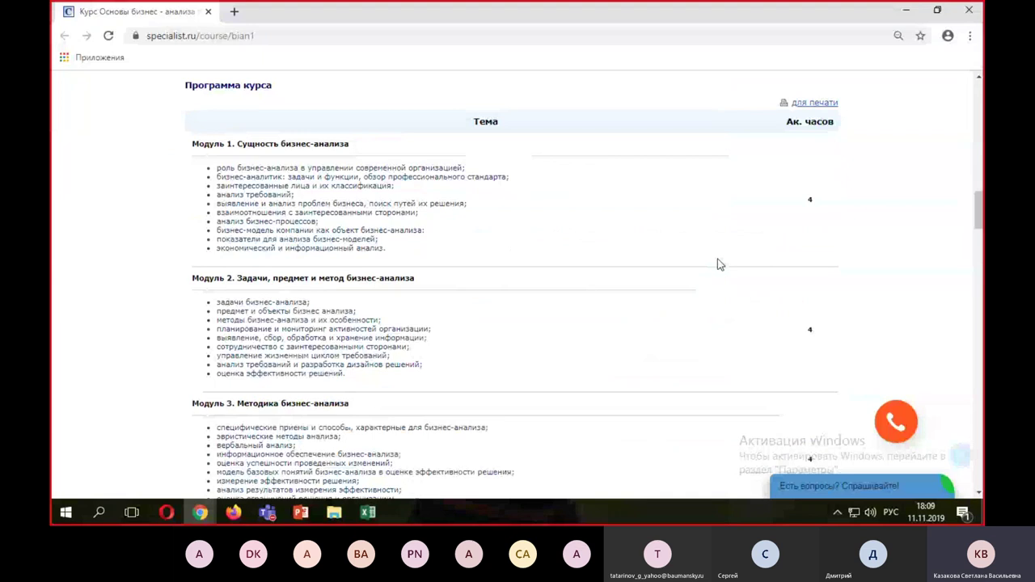
pyautogui.scroll(-3, 527, 260)
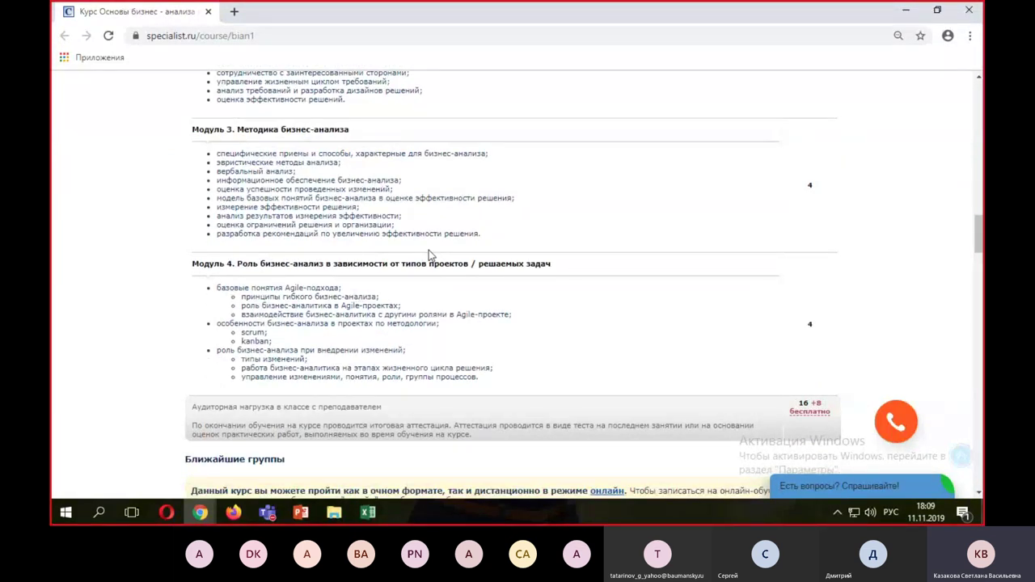
pyautogui.scroll(2, 421, 242)
pyautogui.scroll(1, 396, 166)
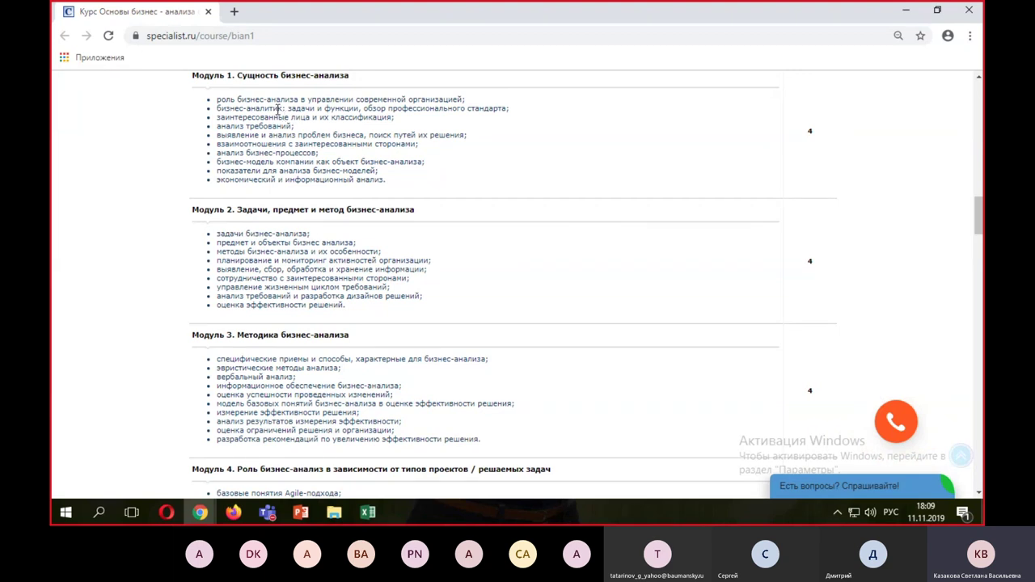
pyautogui.scroll(-3, 277, 109)
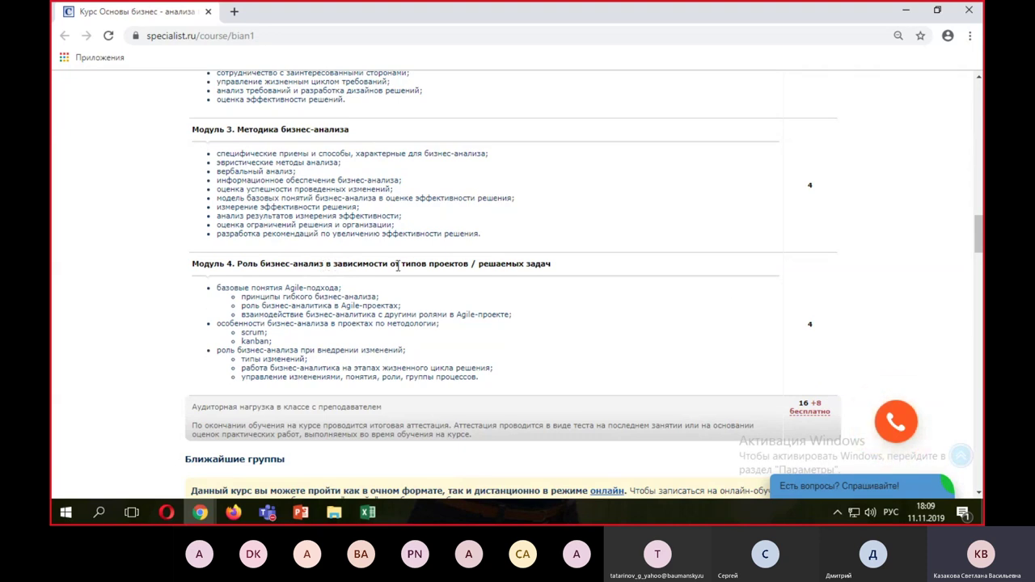
pyautogui.moveTo(484, 265); pyautogui.dragTo(556, 268)
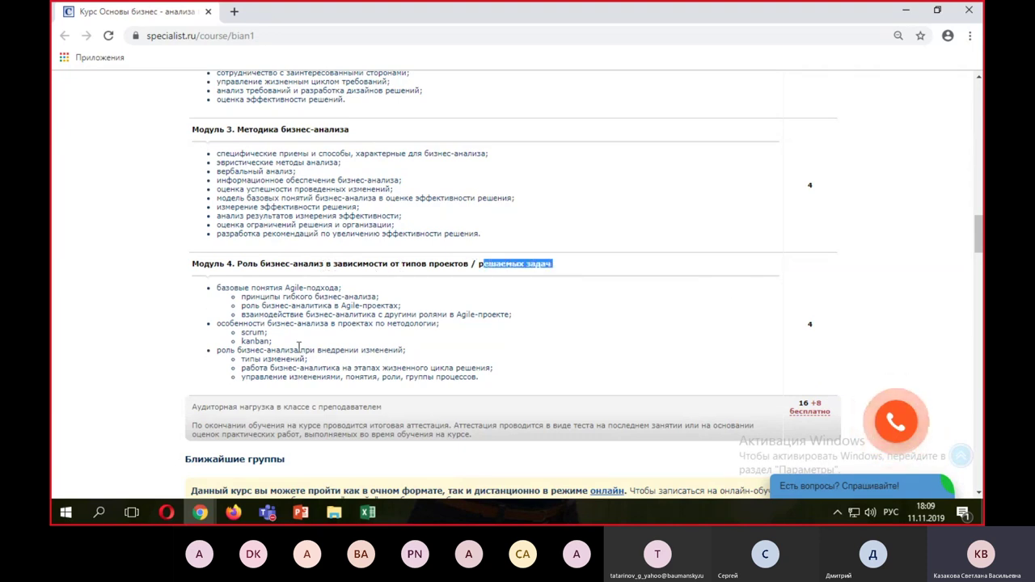